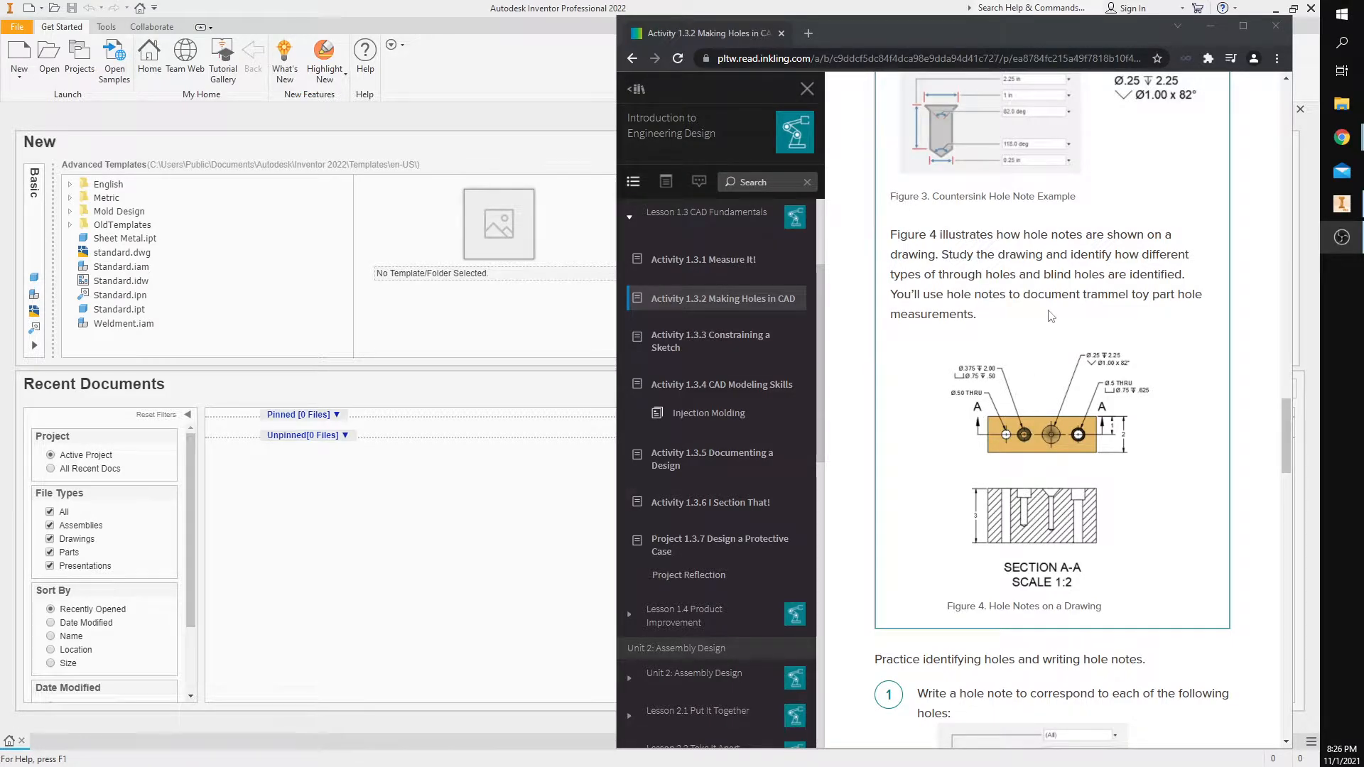
Step: Check the default template's measurement units and drawing standard, leaving the settings as they are
left_click_drag(919, 33, 1363, 128)
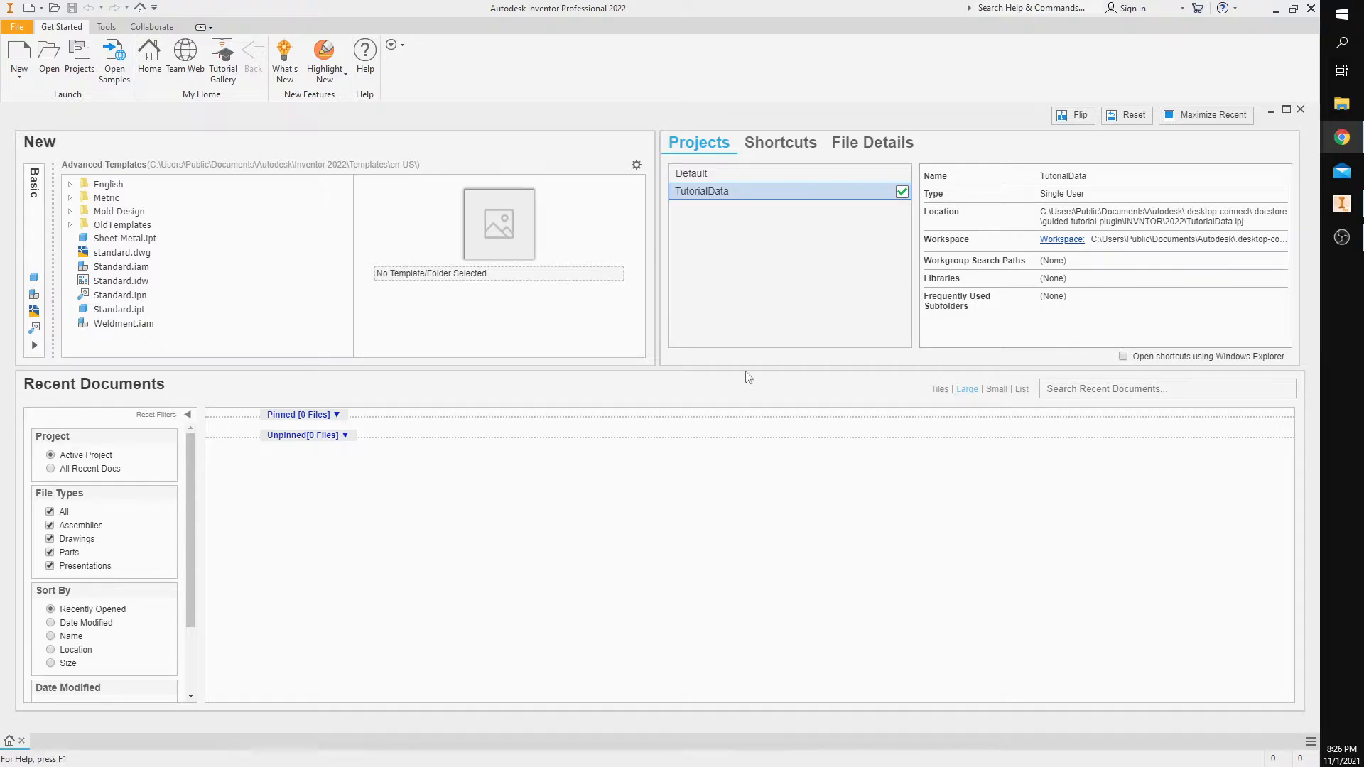
left_click(637, 165)
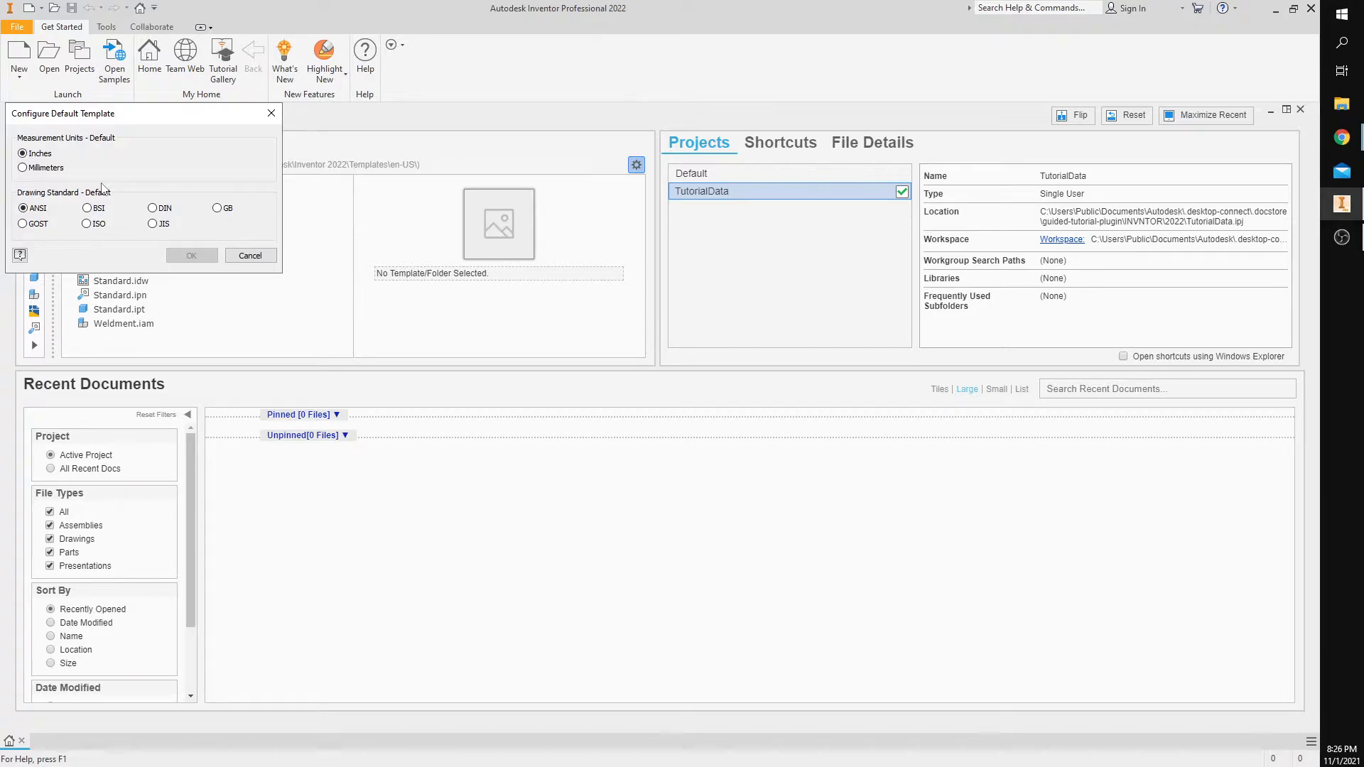
left_click(250, 256)
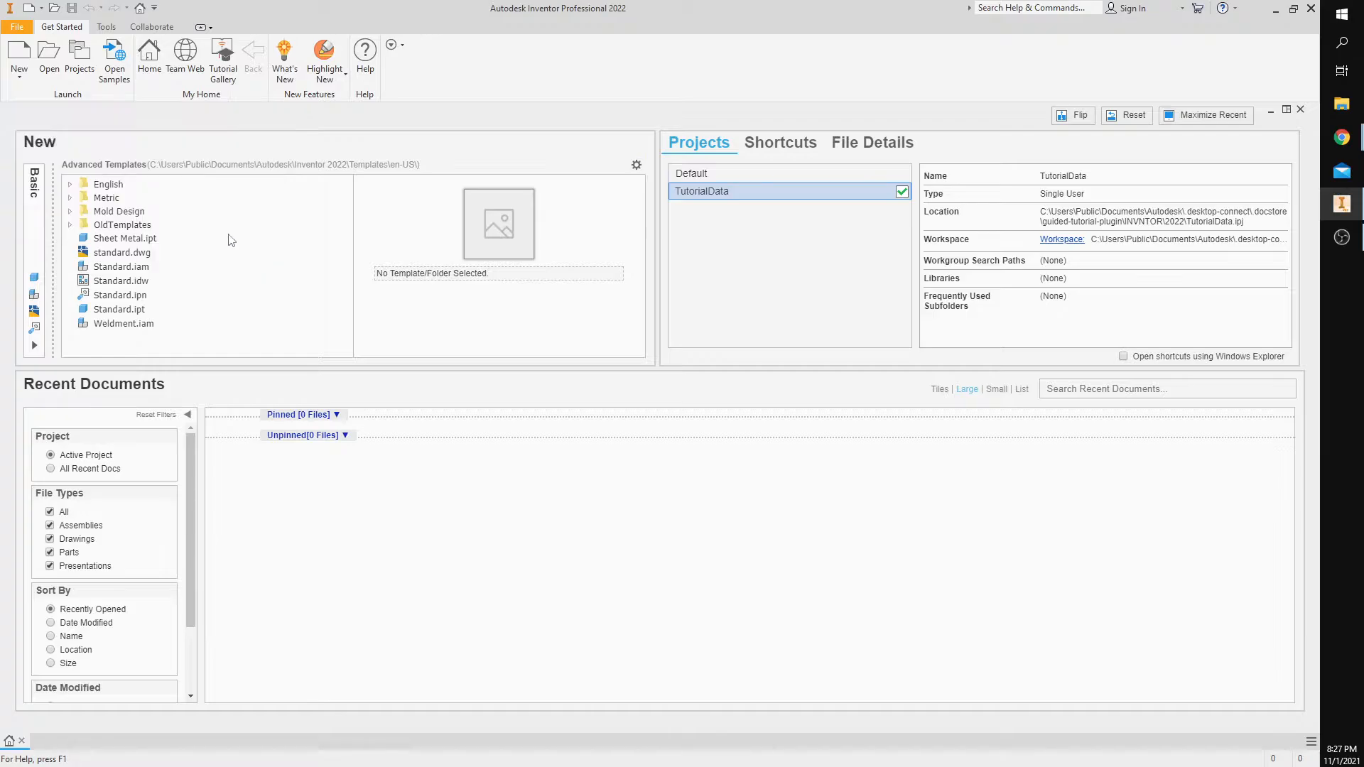
Step: Create a new part from the Standard.ipt template and start a 2D sketch on the front (XY) plane
left_click(17, 60)
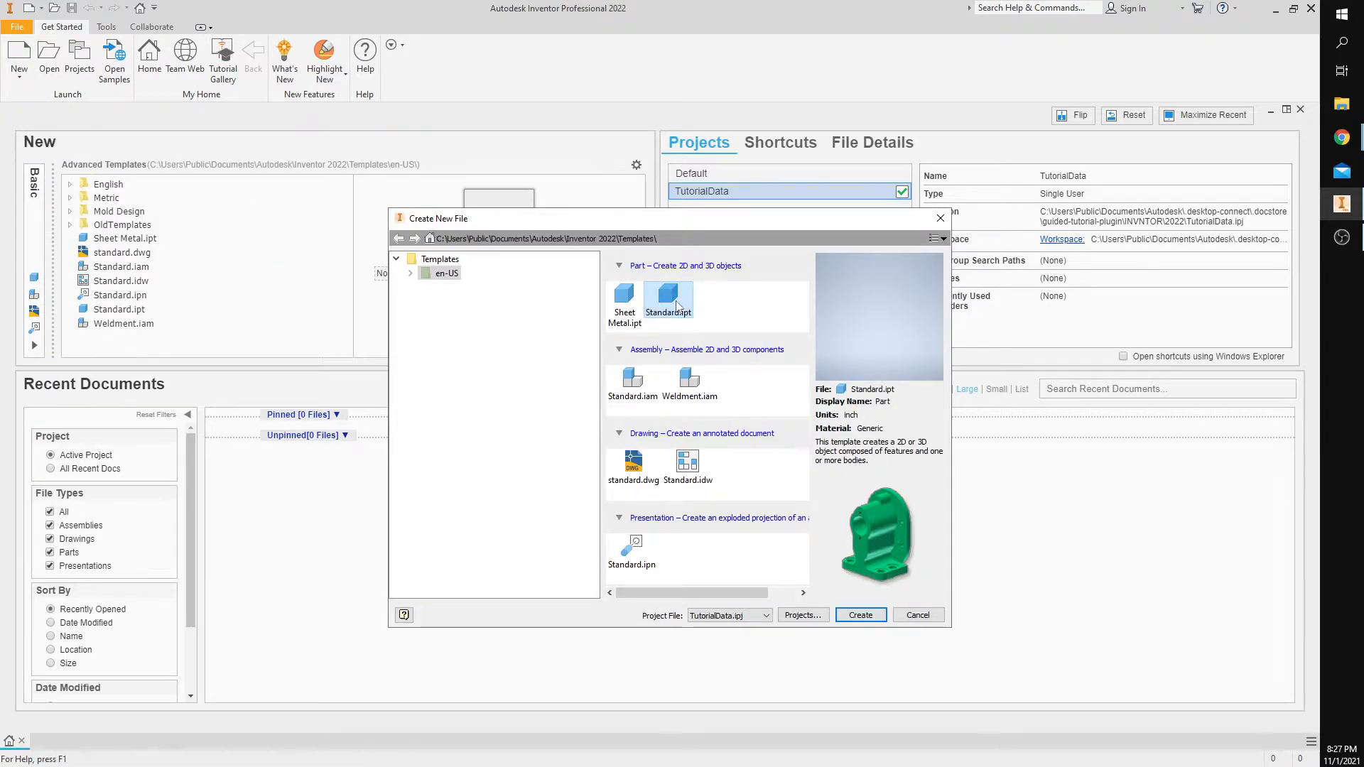
left_click(850, 617)
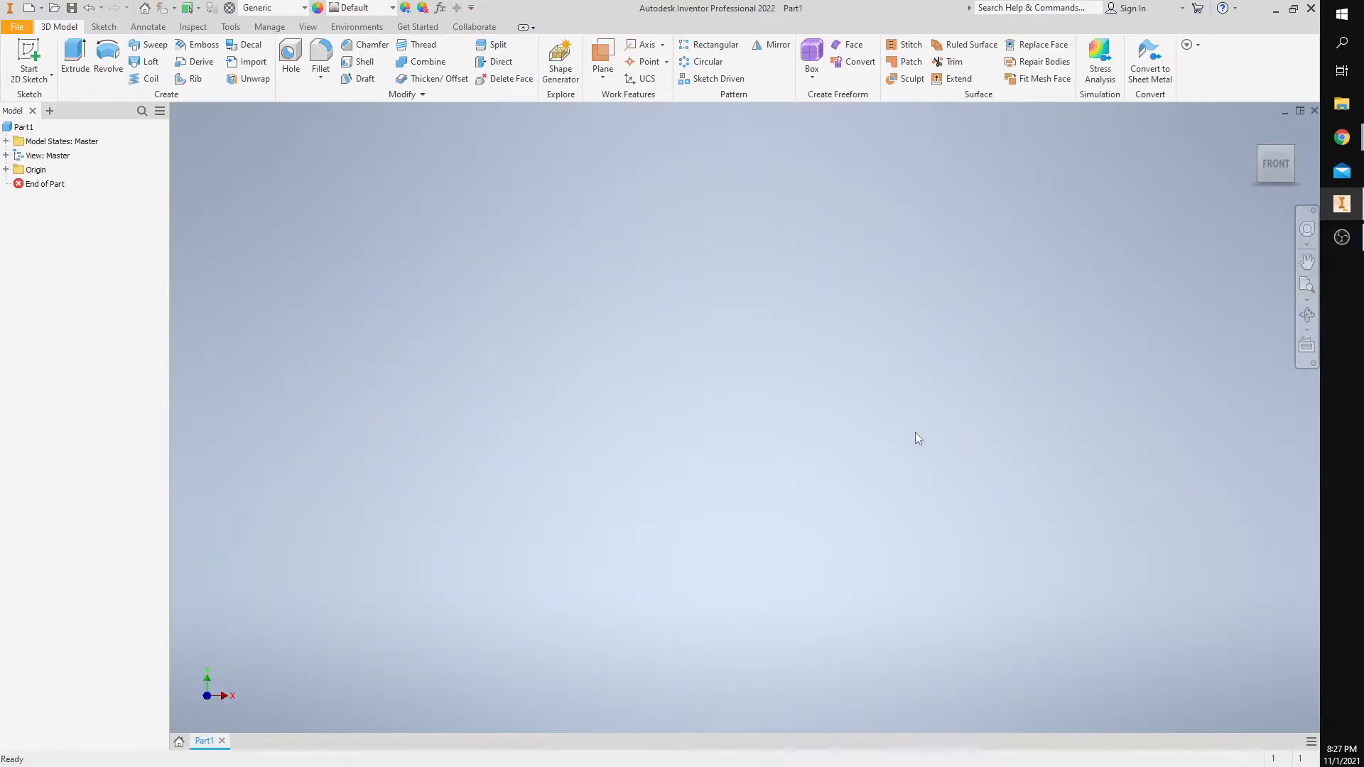
left_click(30, 58)
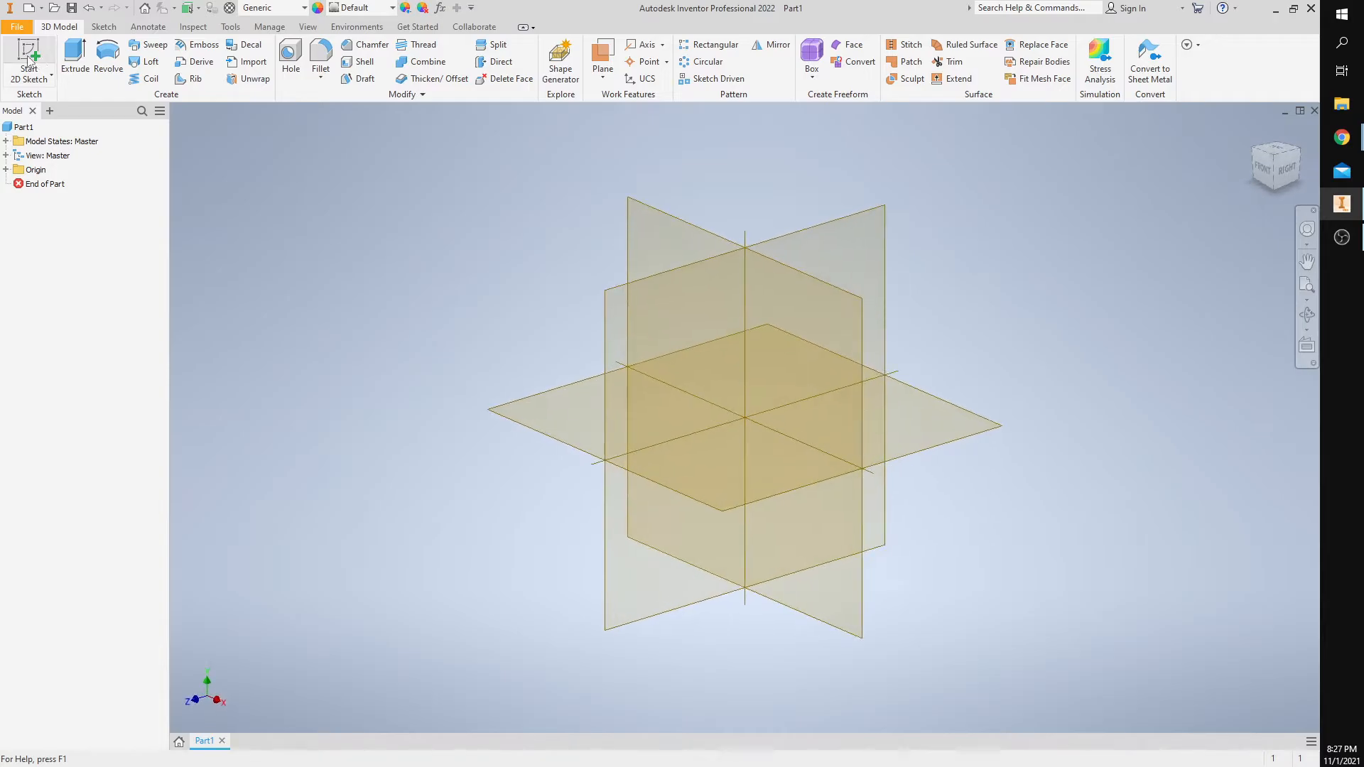
left_click(656, 234)
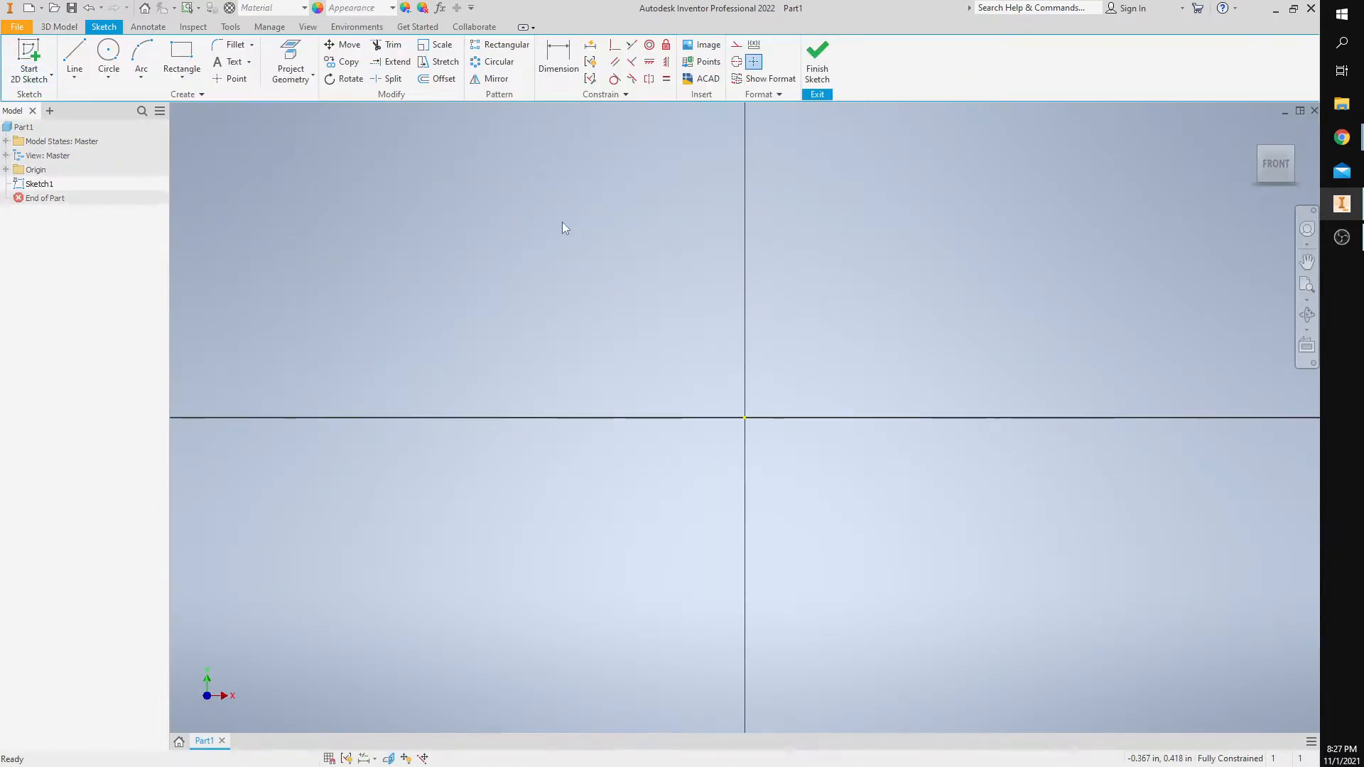
Step: Draw a rectangle 5 in wide and 3 in high, up and to the left from the origin, and finish the sketch
left_click(183, 54)
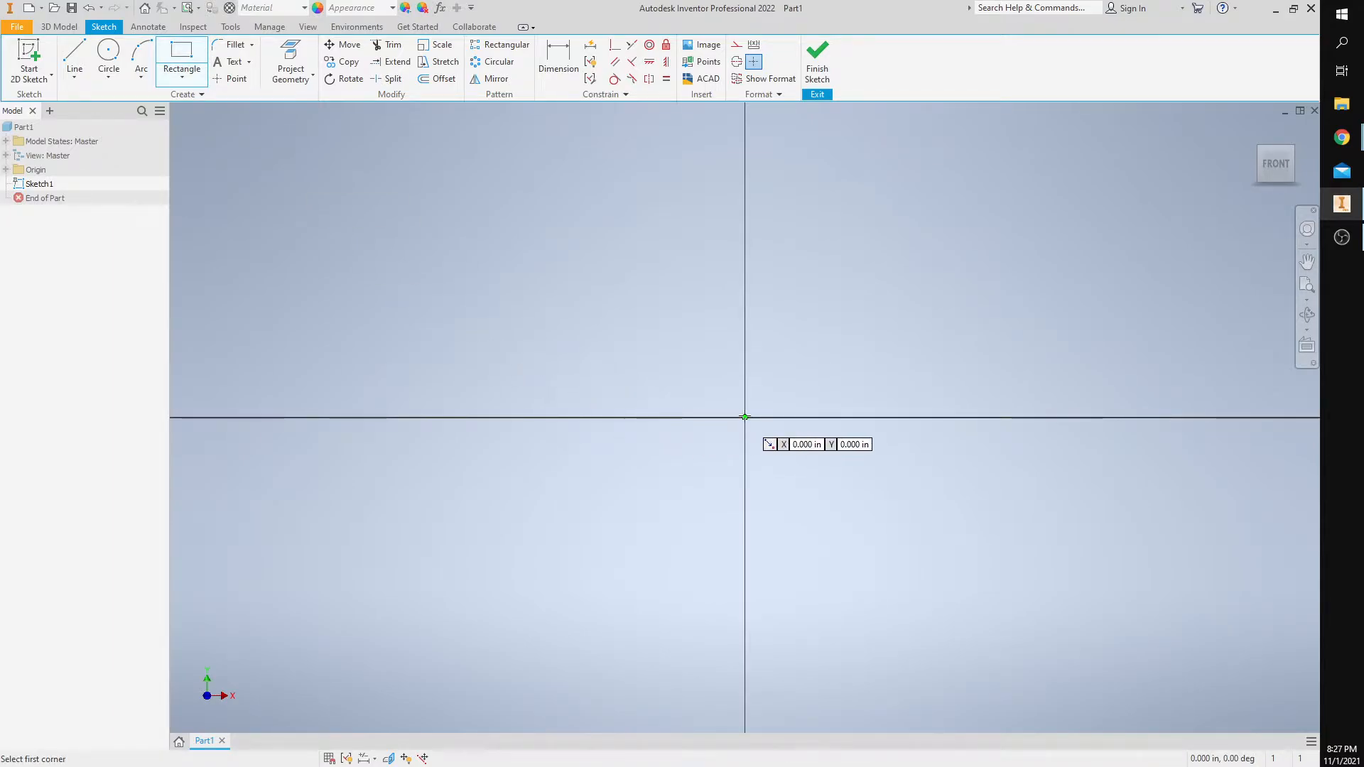
left_click(739, 417)
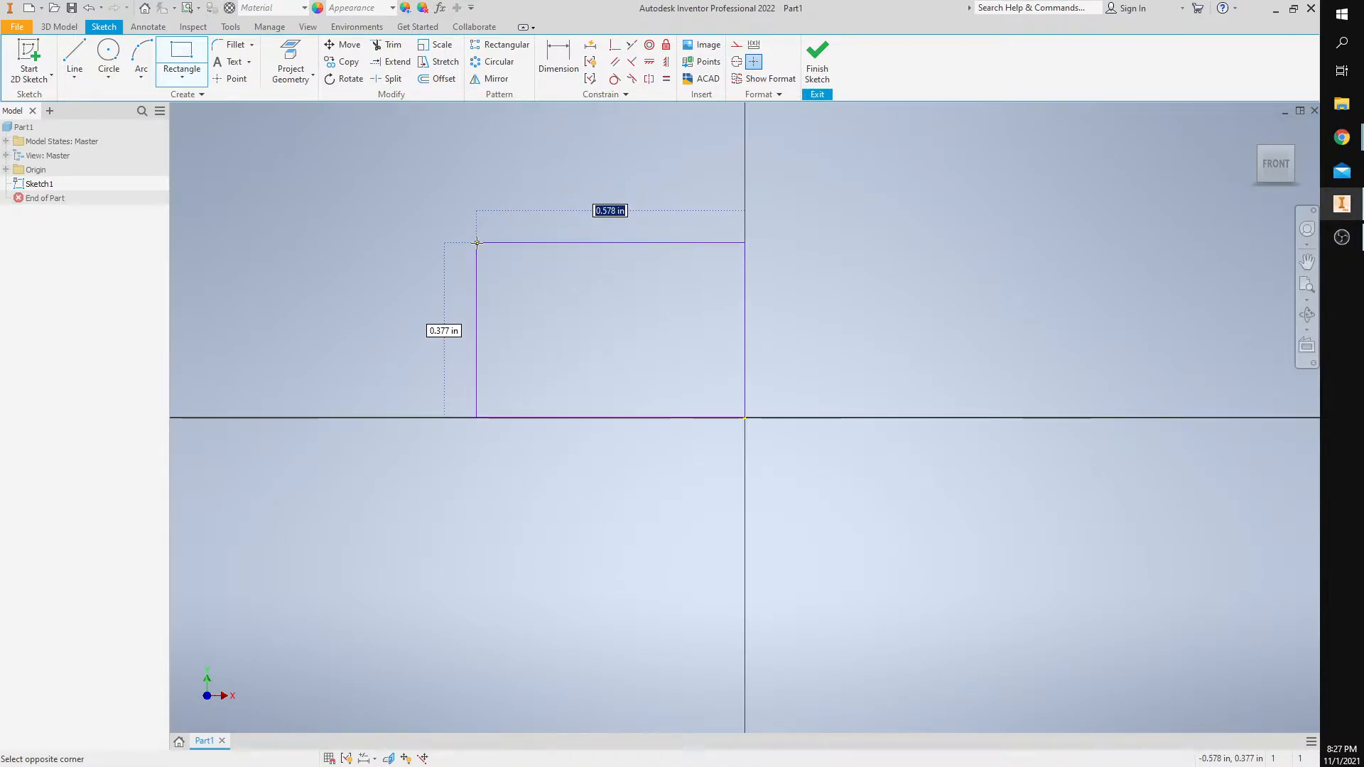
type("5")
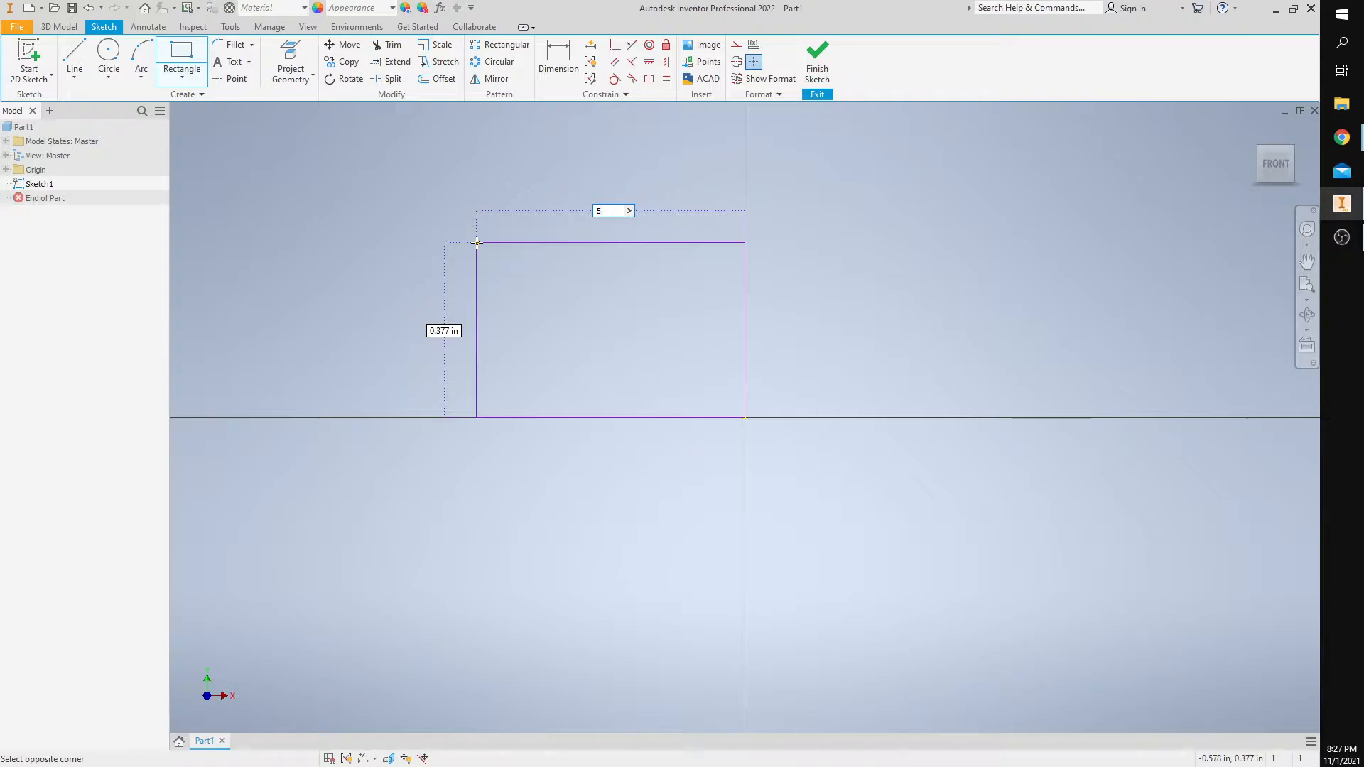
key("Tab")
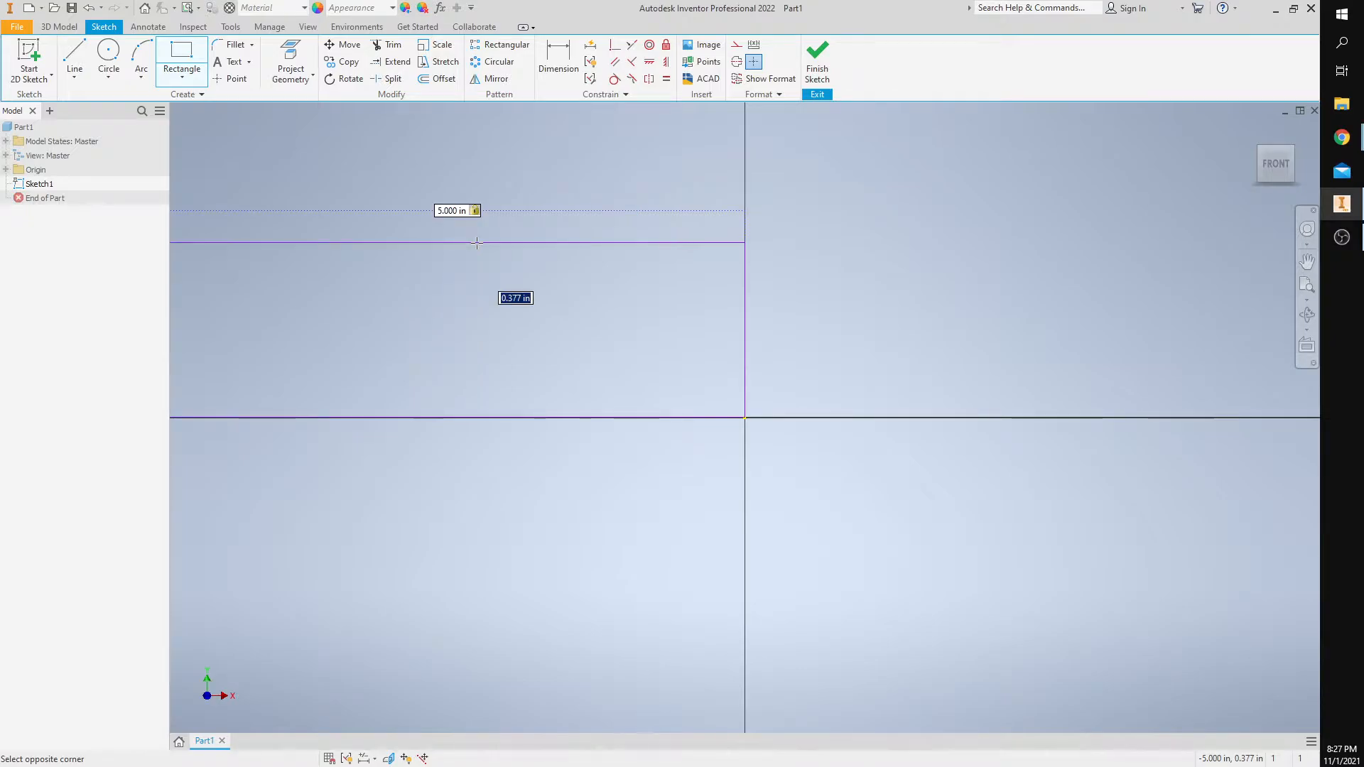
type("3")
key("Return")
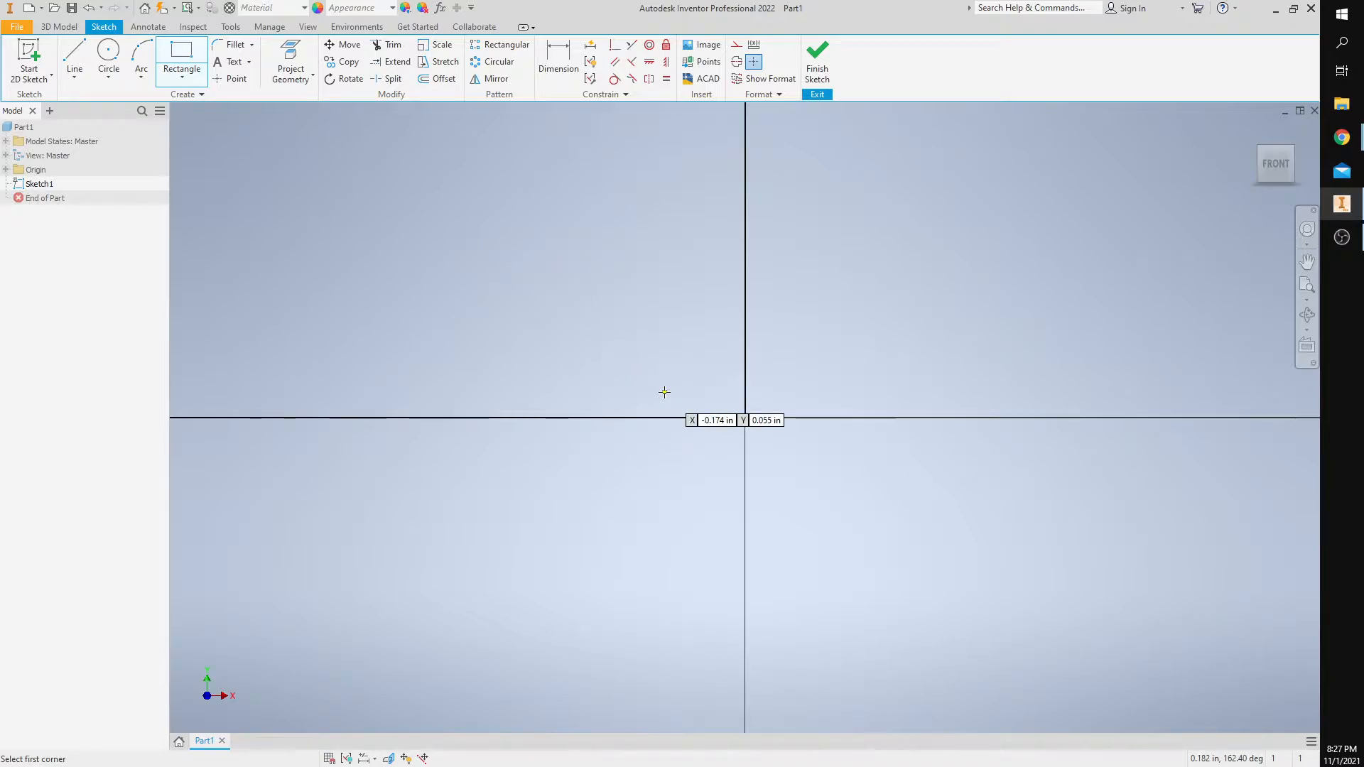
scroll(665, 392, "down", 2)
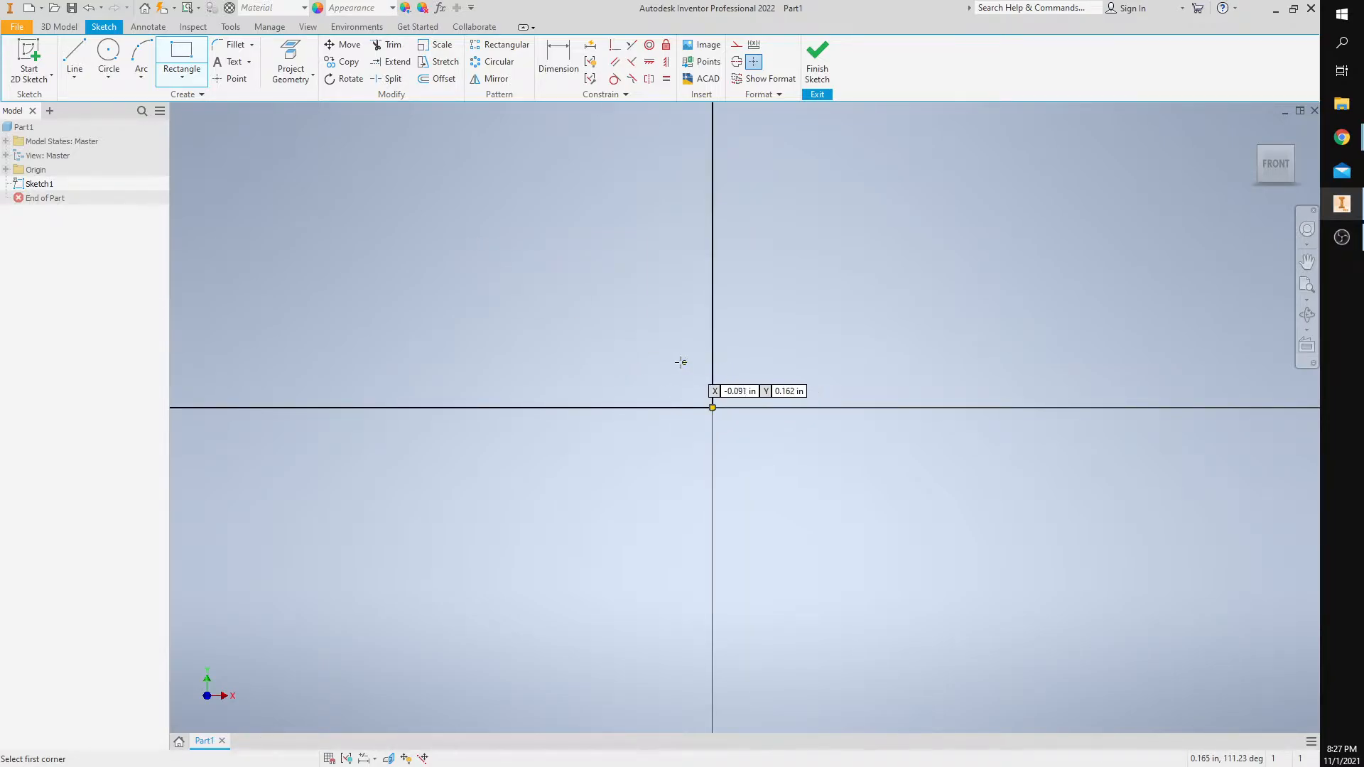
mouse_move(637, 320)
middle_mouse_down()
mouse_move(713, 420)
mouse_move(867, 524)
middle_mouse_up()
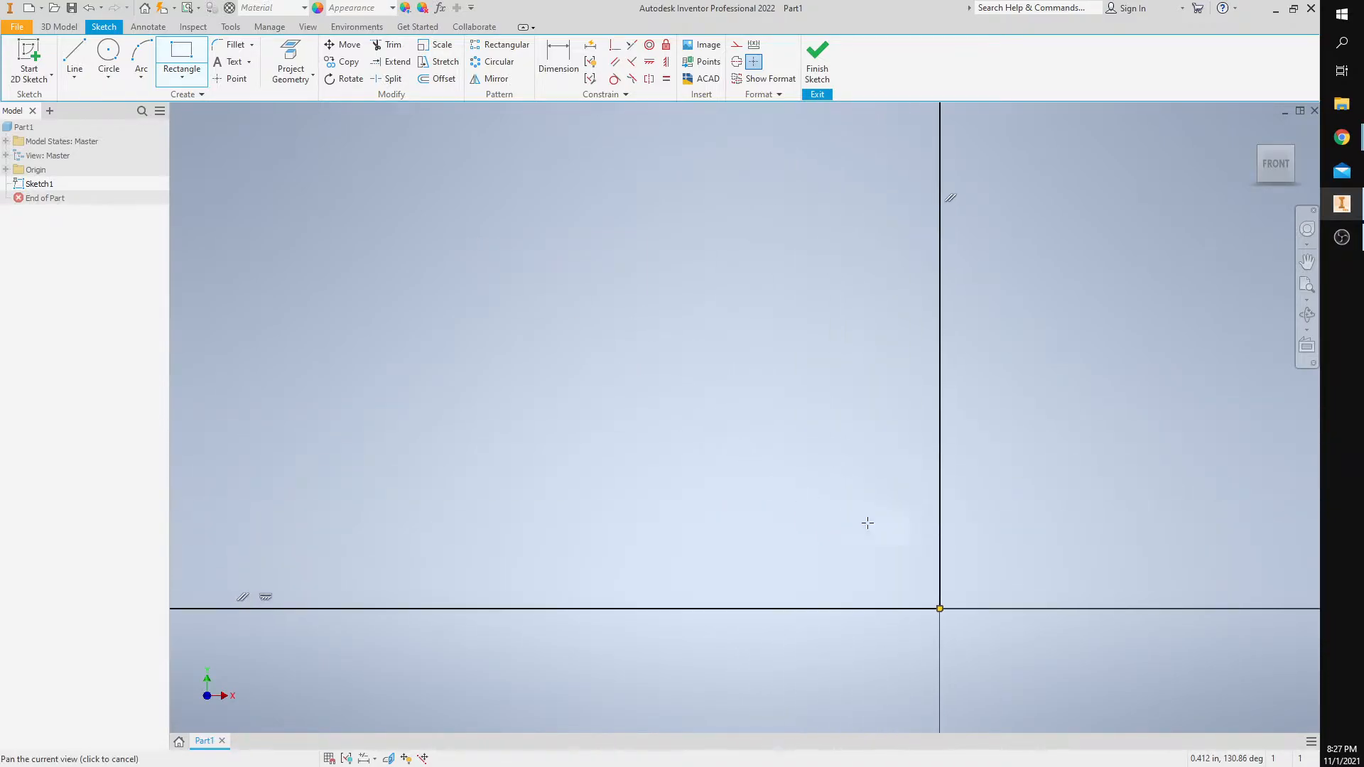
scroll(862, 518, "down", 1)
scroll(736, 435, "down", 1)
mouse_move(702, 417)
middle_mouse_down()
mouse_move(770, 447)
mouse_move(825, 447)
middle_mouse_up()
left_click(817, 71)
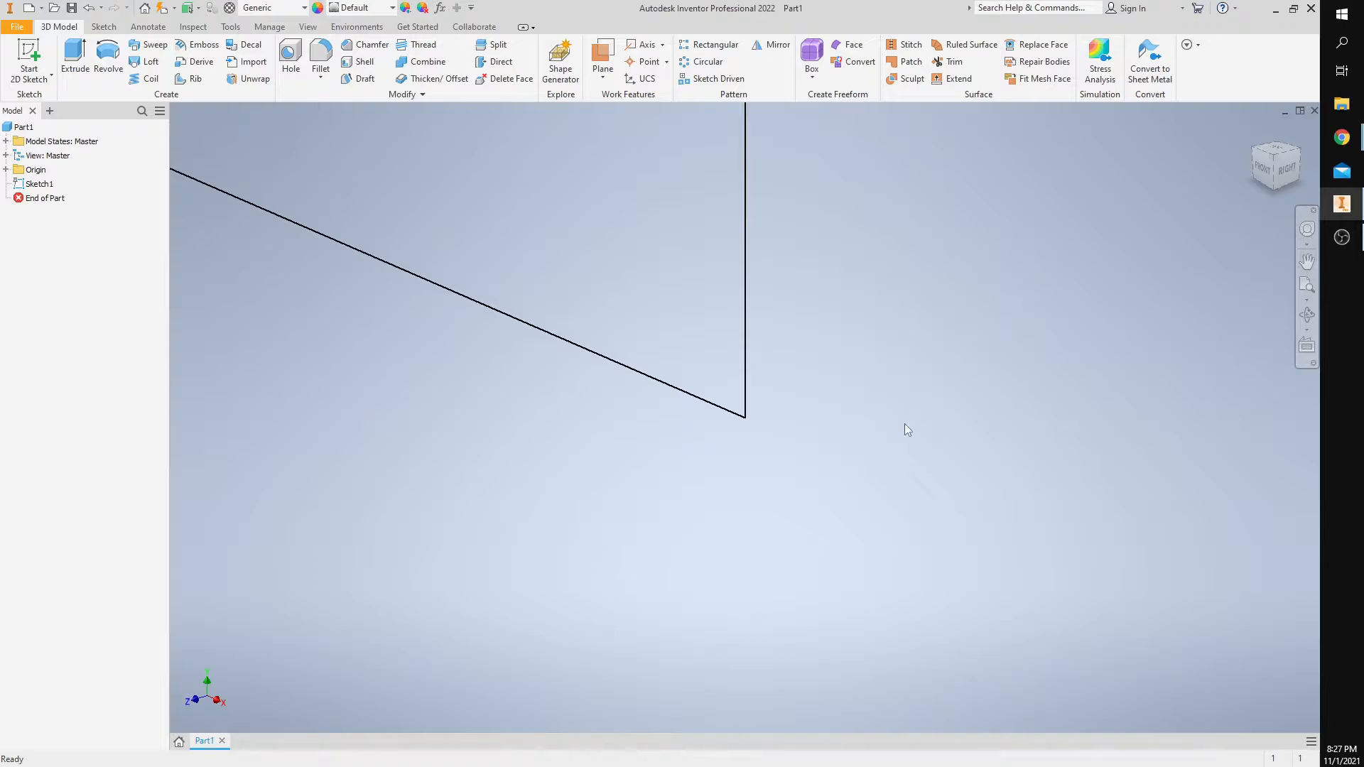
Step: Extrude the rectangle 2 in into a solid block
middle_click_drag(918, 446, 895, 518)
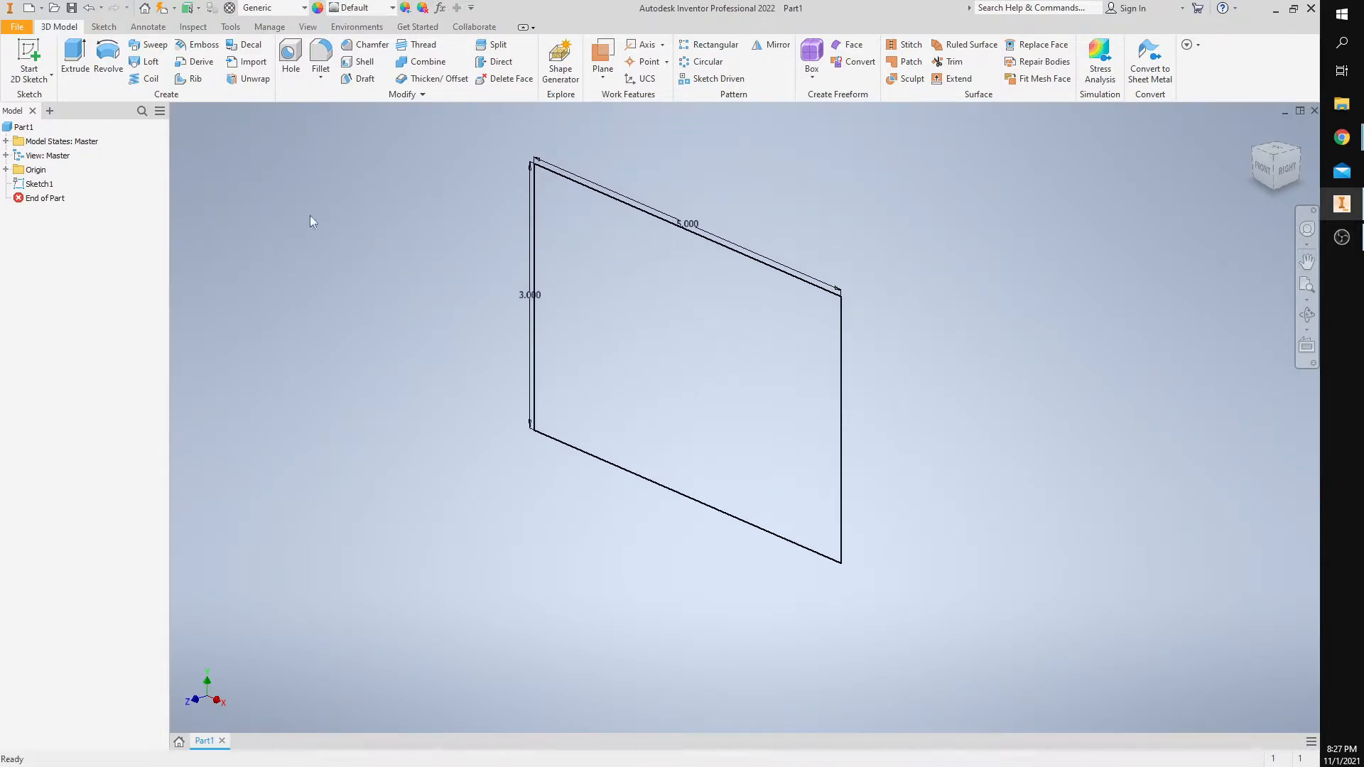
left_click(78, 57)
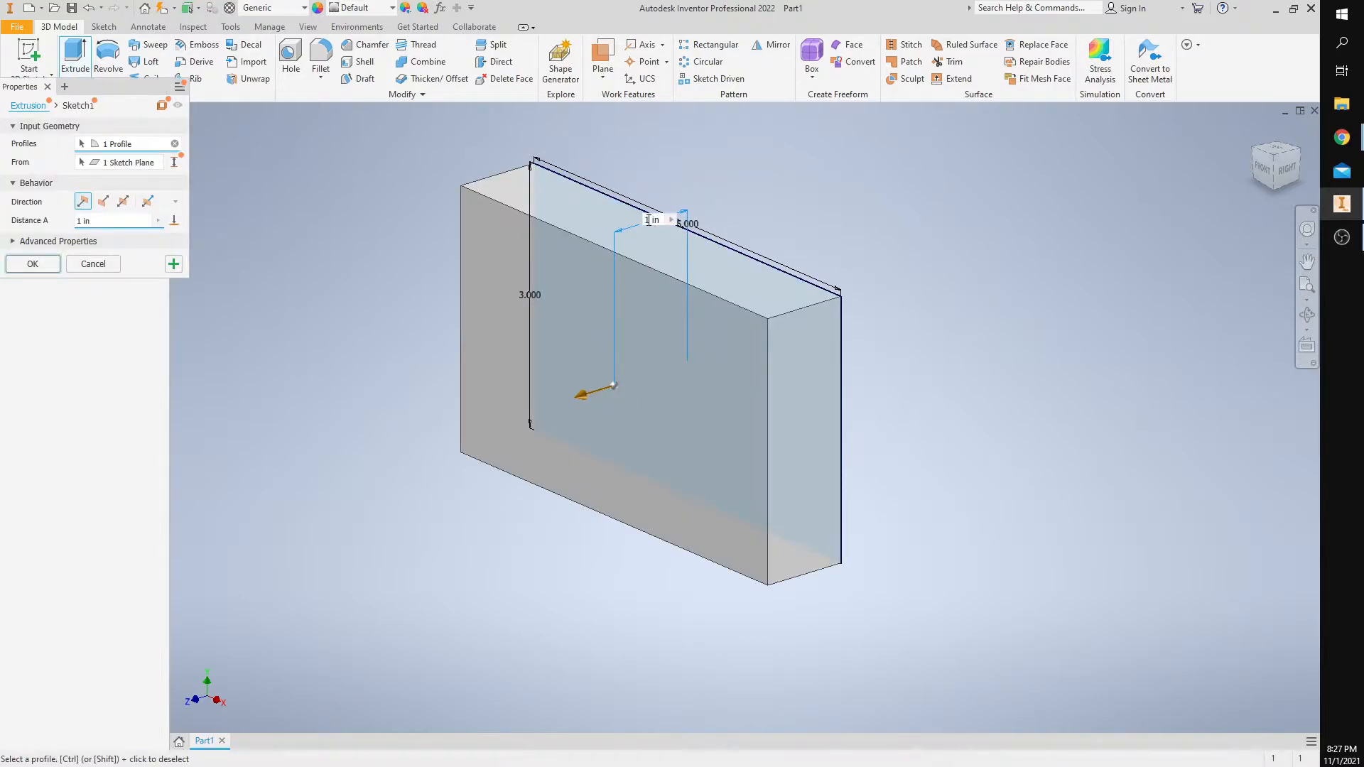
type("2")
key("Return")
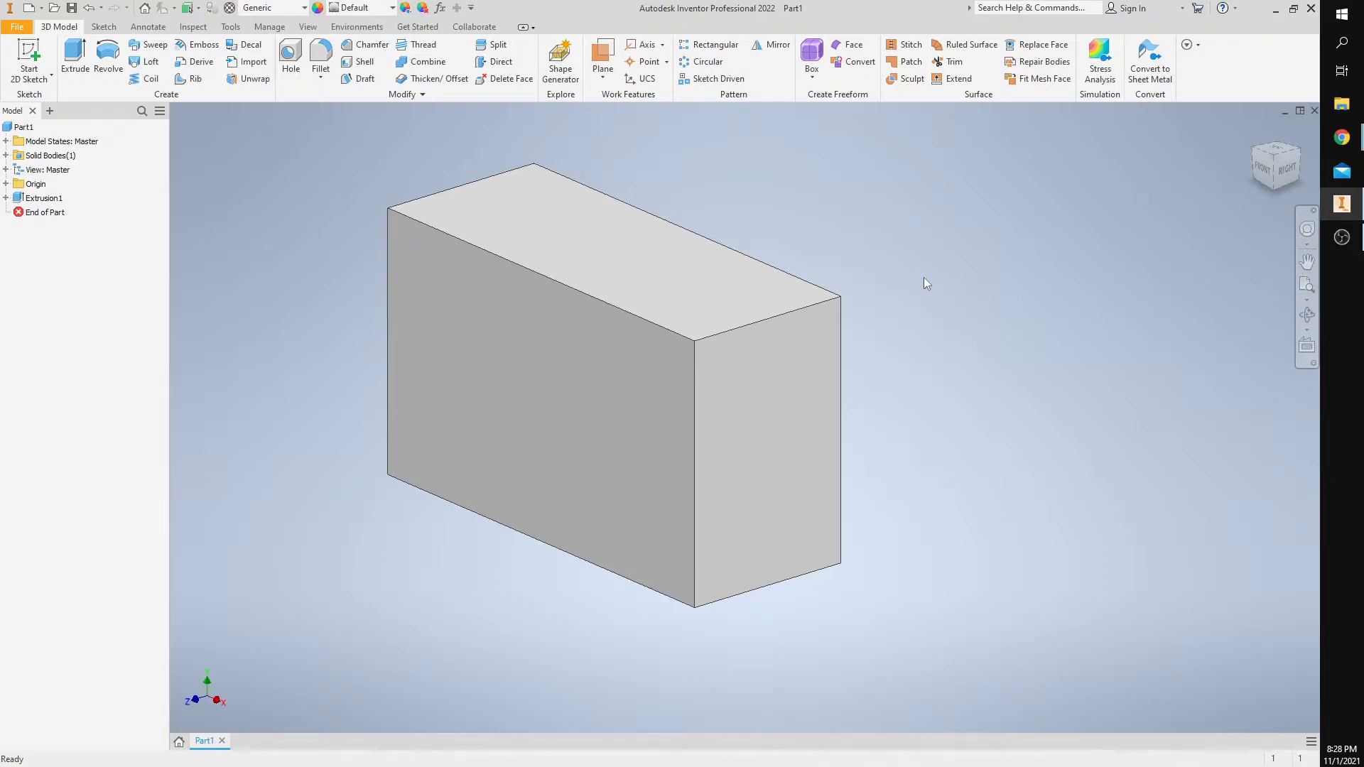
Step: Set the part's physical material to Wood (Cherry) in its iProperties and apply it
right_click(17, 128)
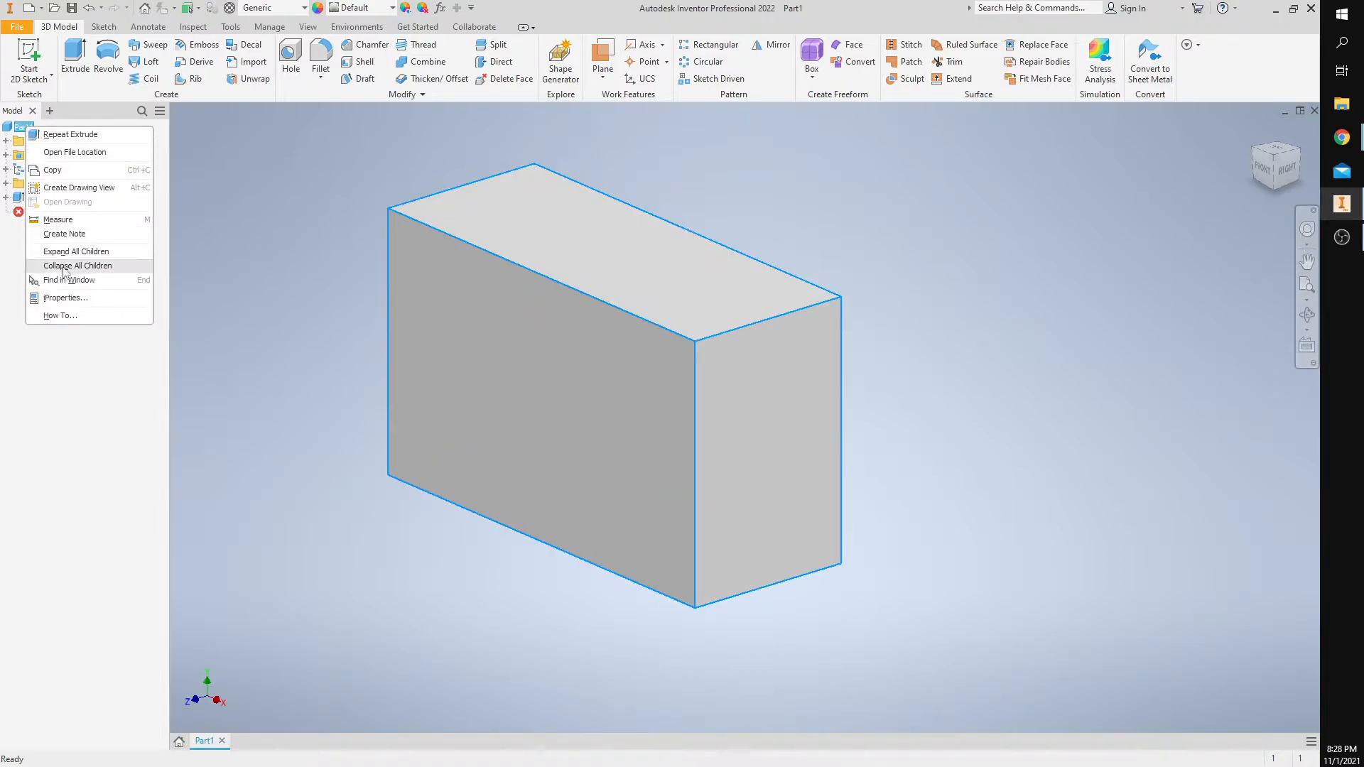
left_click(64, 298)
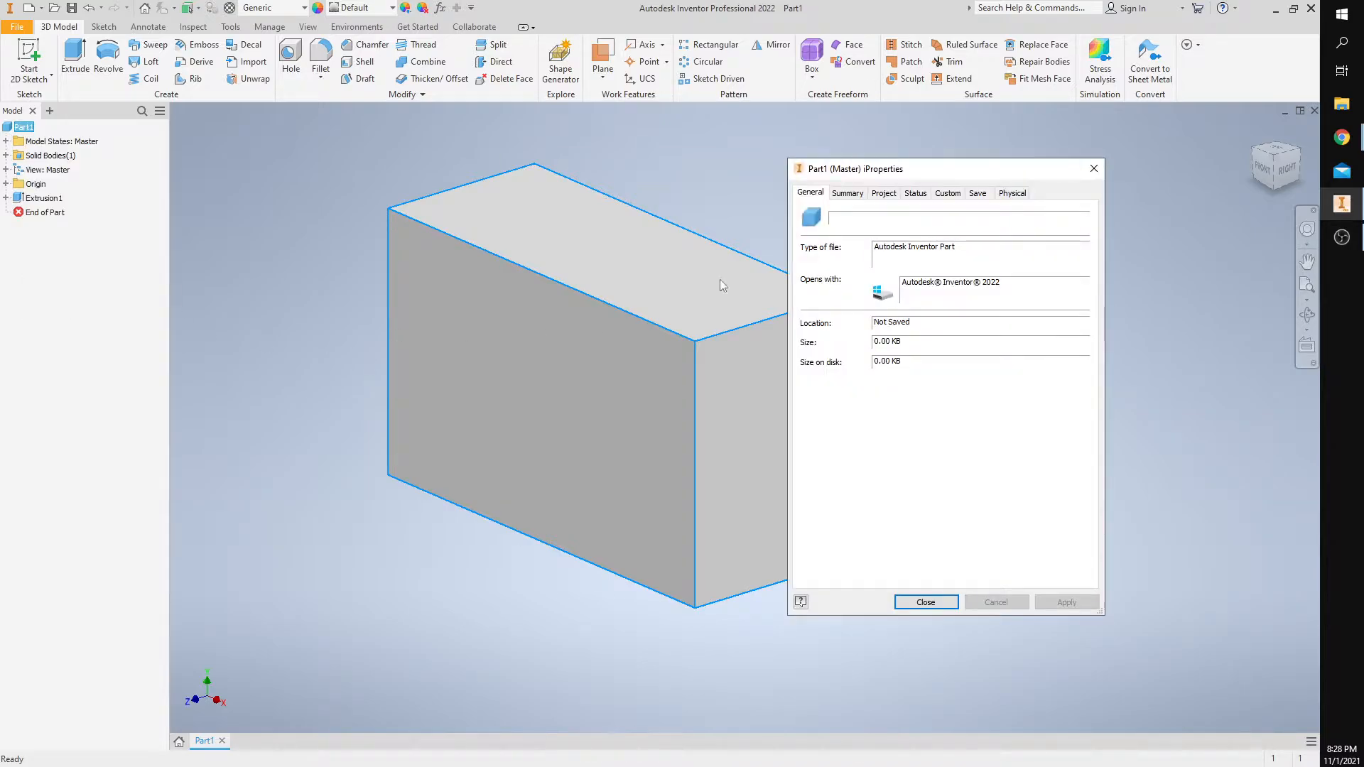
left_click(1013, 193)
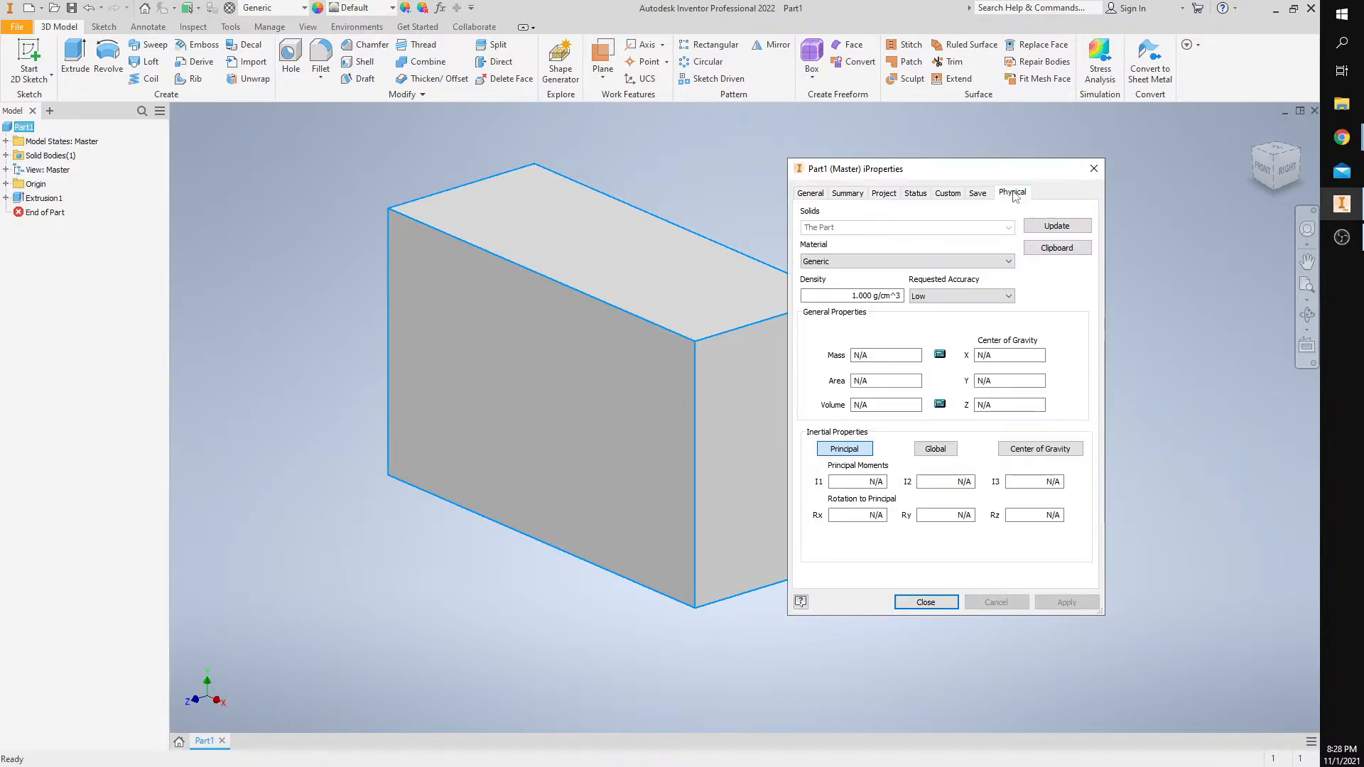
left_click(979, 263)
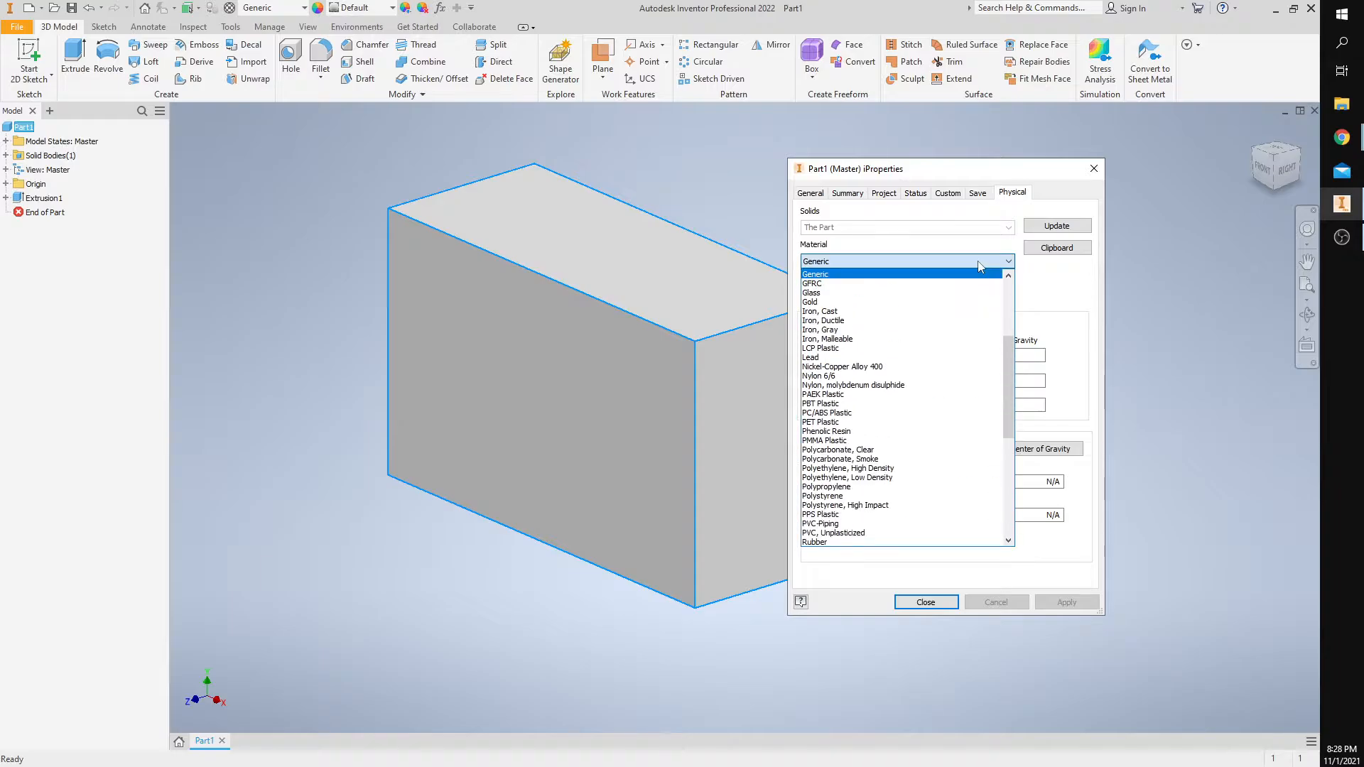
scroll(954, 376, "down", 9)
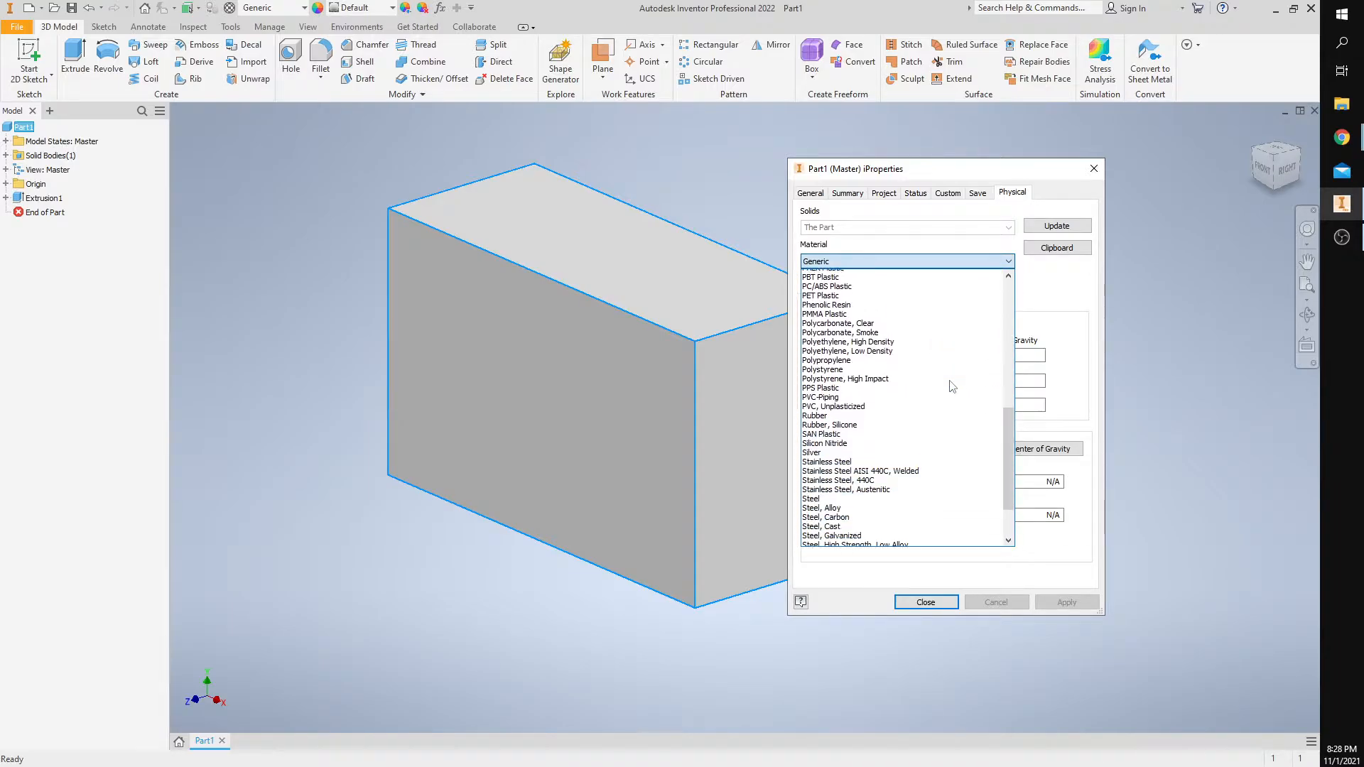
scroll(951, 387, "down", 1)
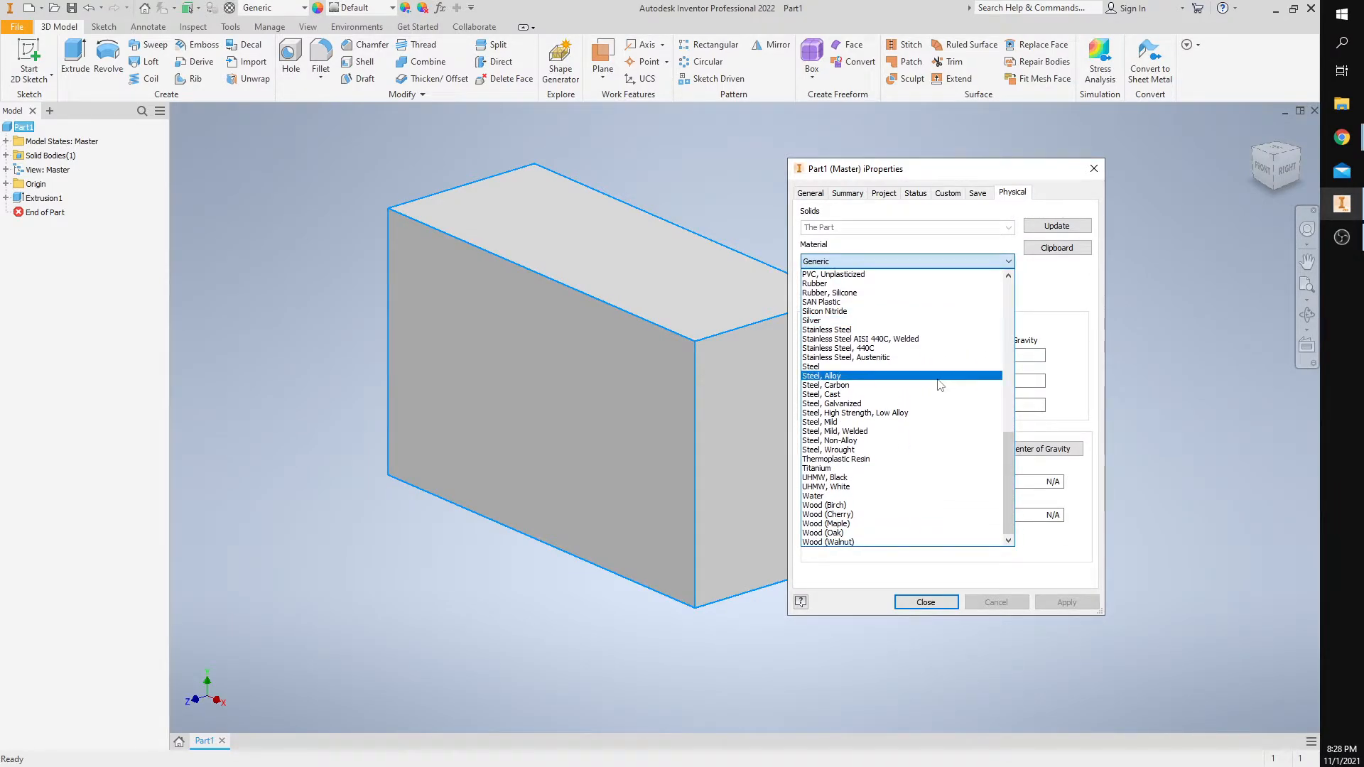
left_click(848, 514)
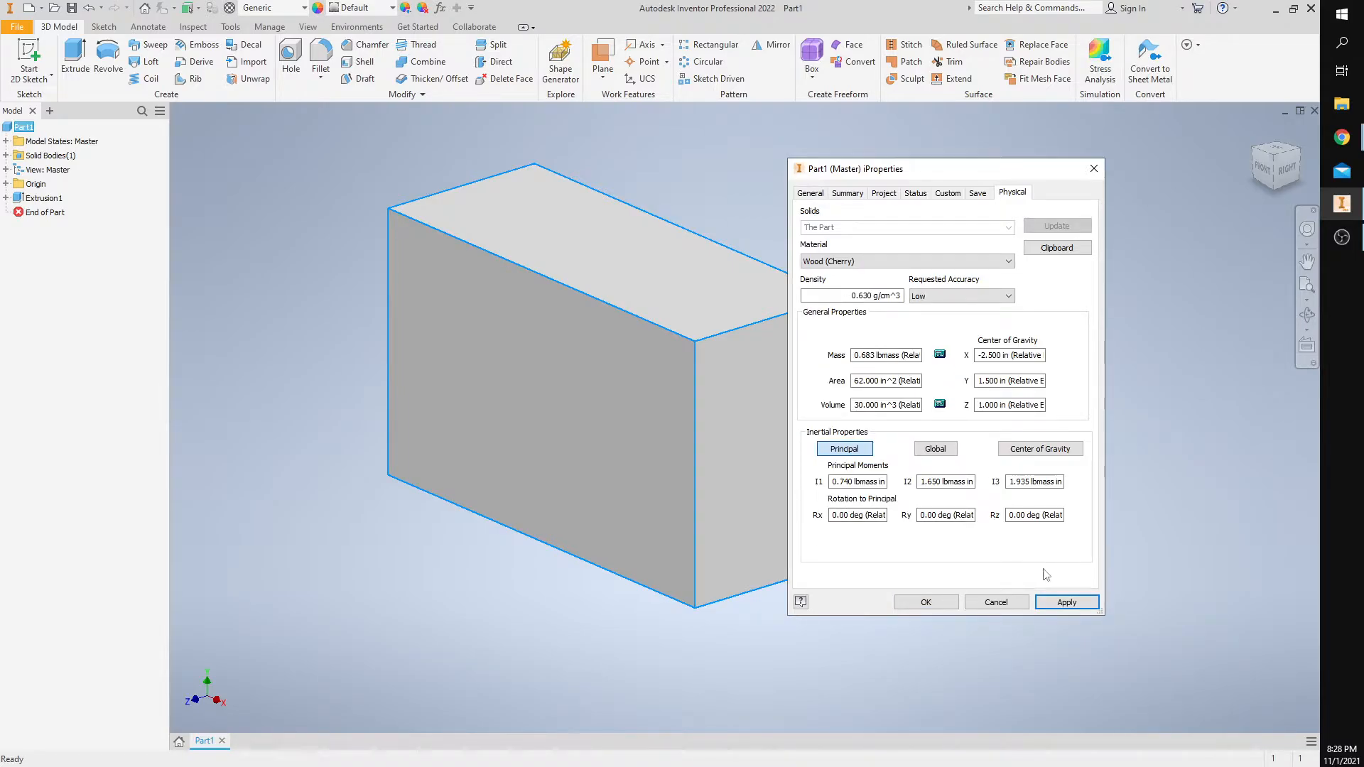
left_click(1064, 602)
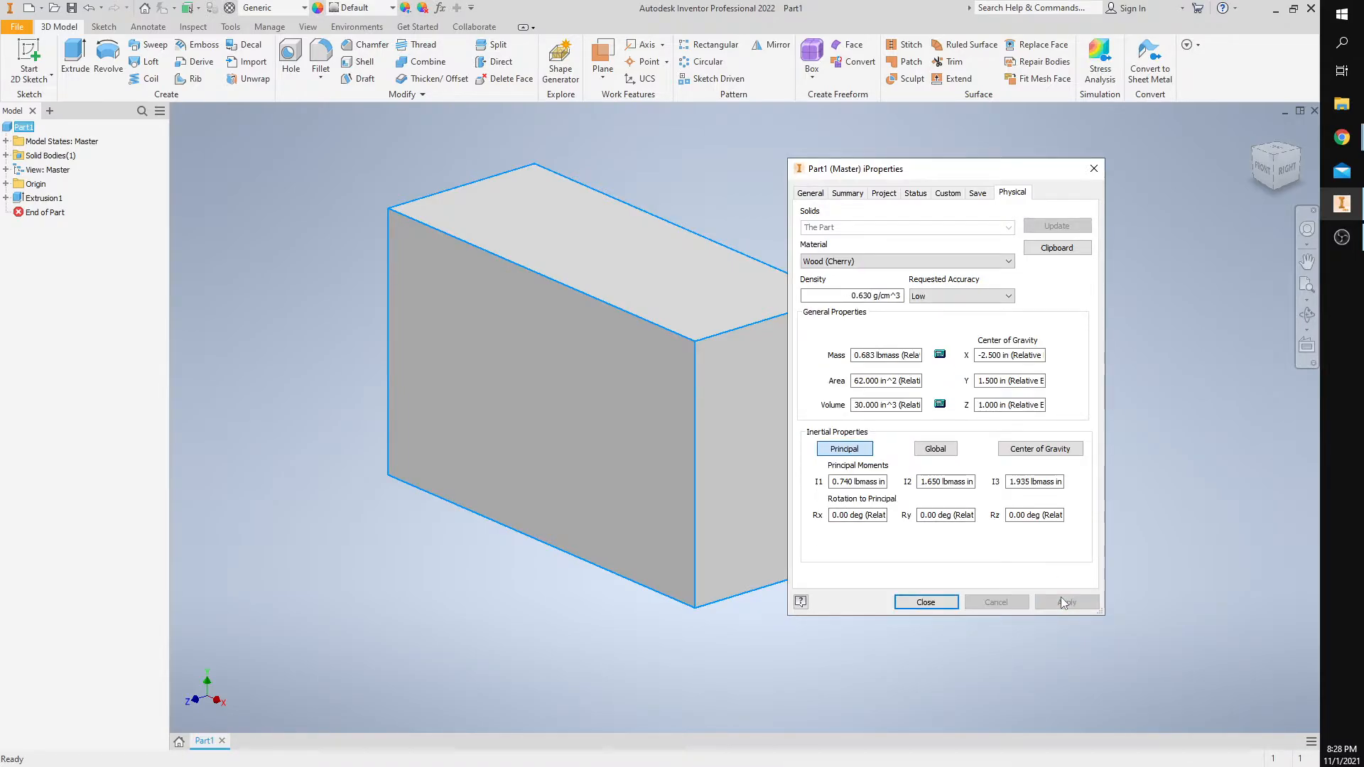
left_click(926, 602)
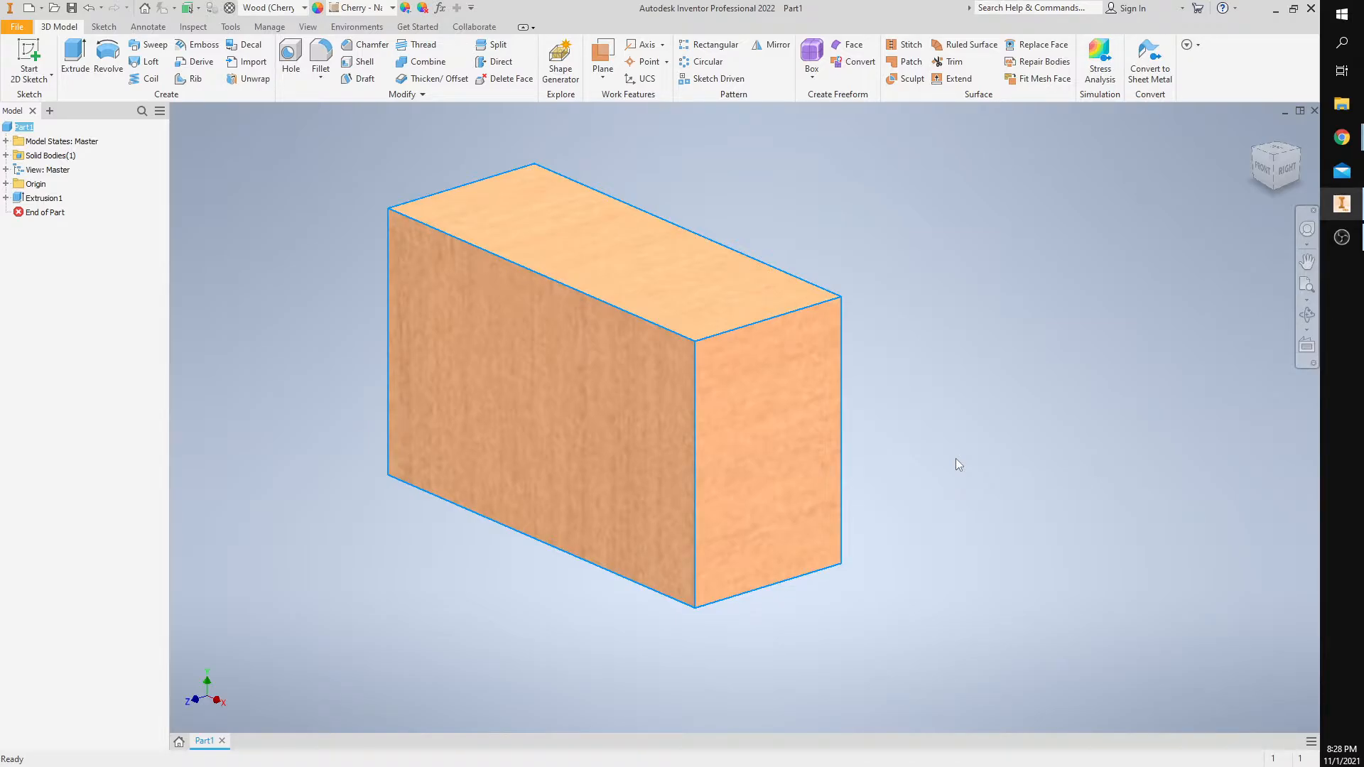
Step: Start a new 2D sketch on the top face of the block
middle_click_drag(980, 463, 1050, 475)
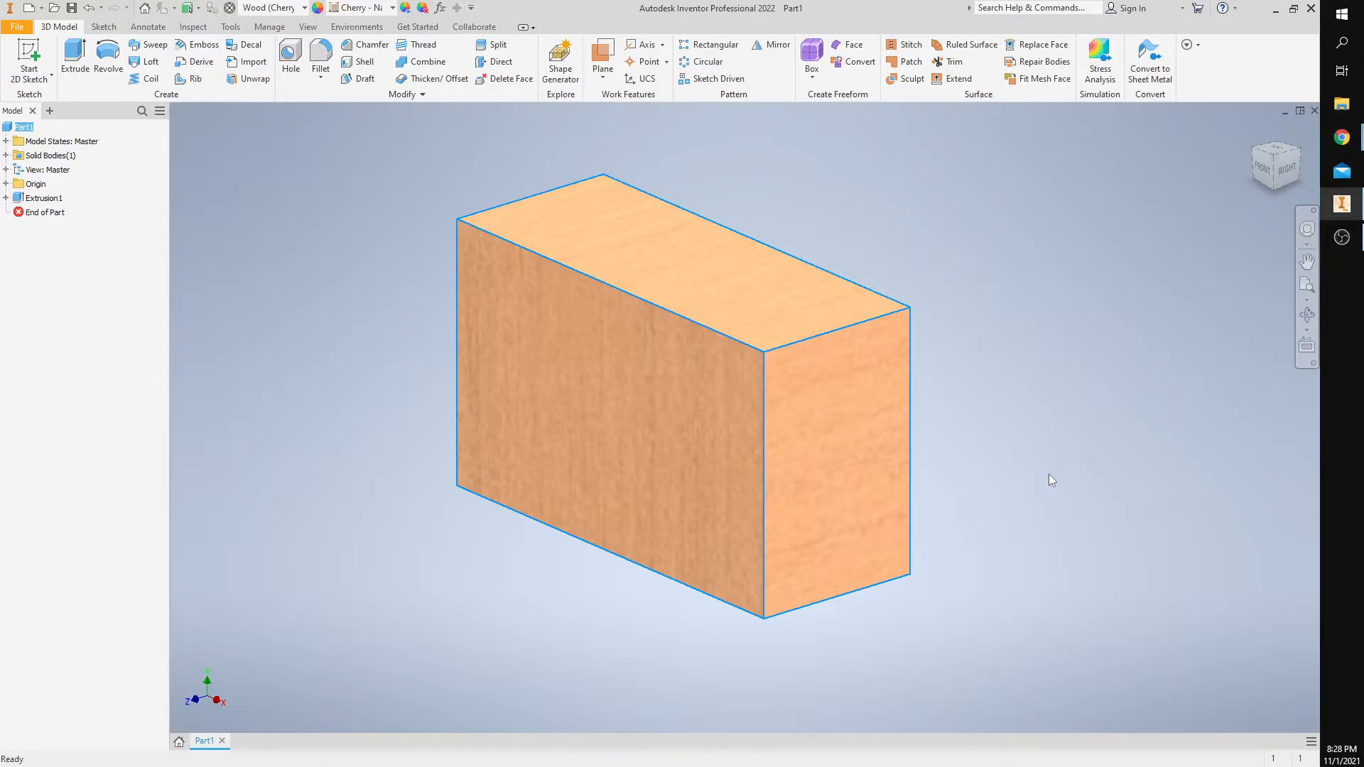
right_click(701, 299)
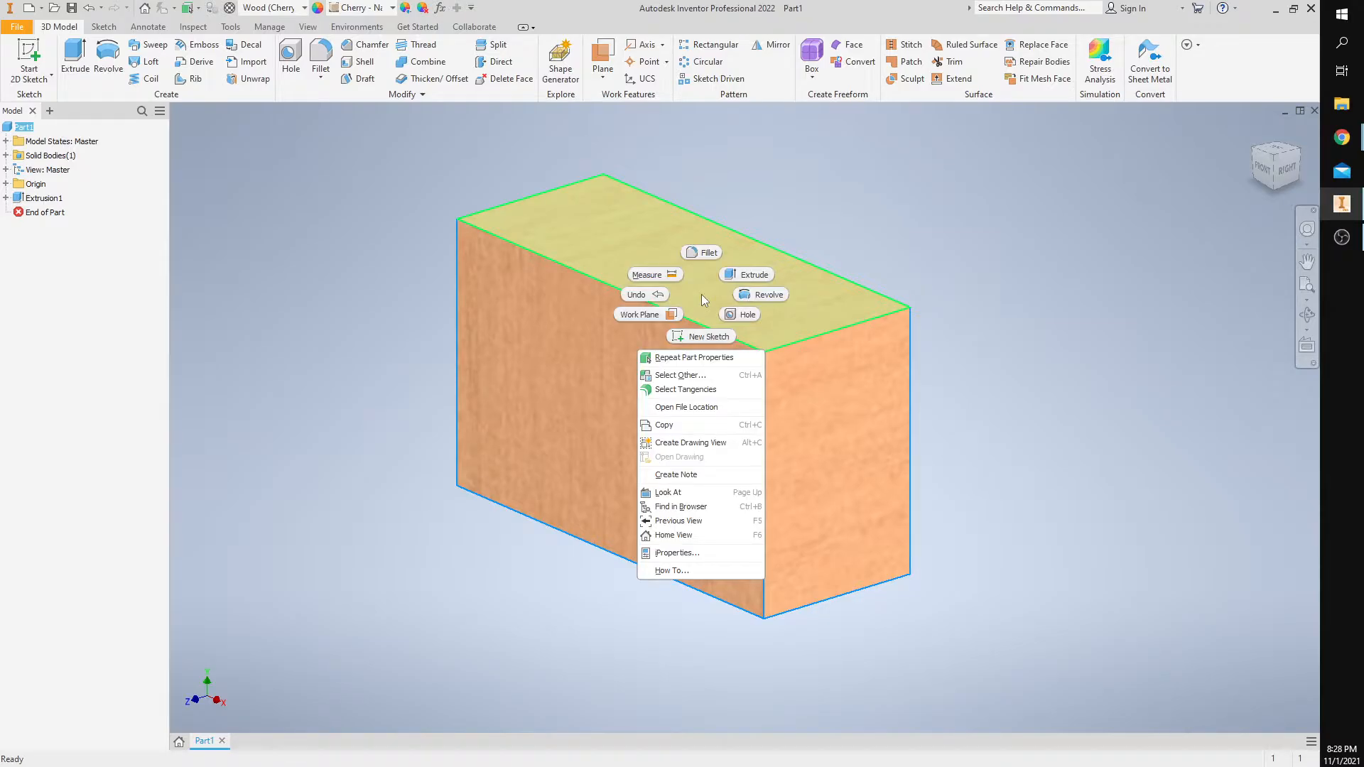
left_click(716, 340)
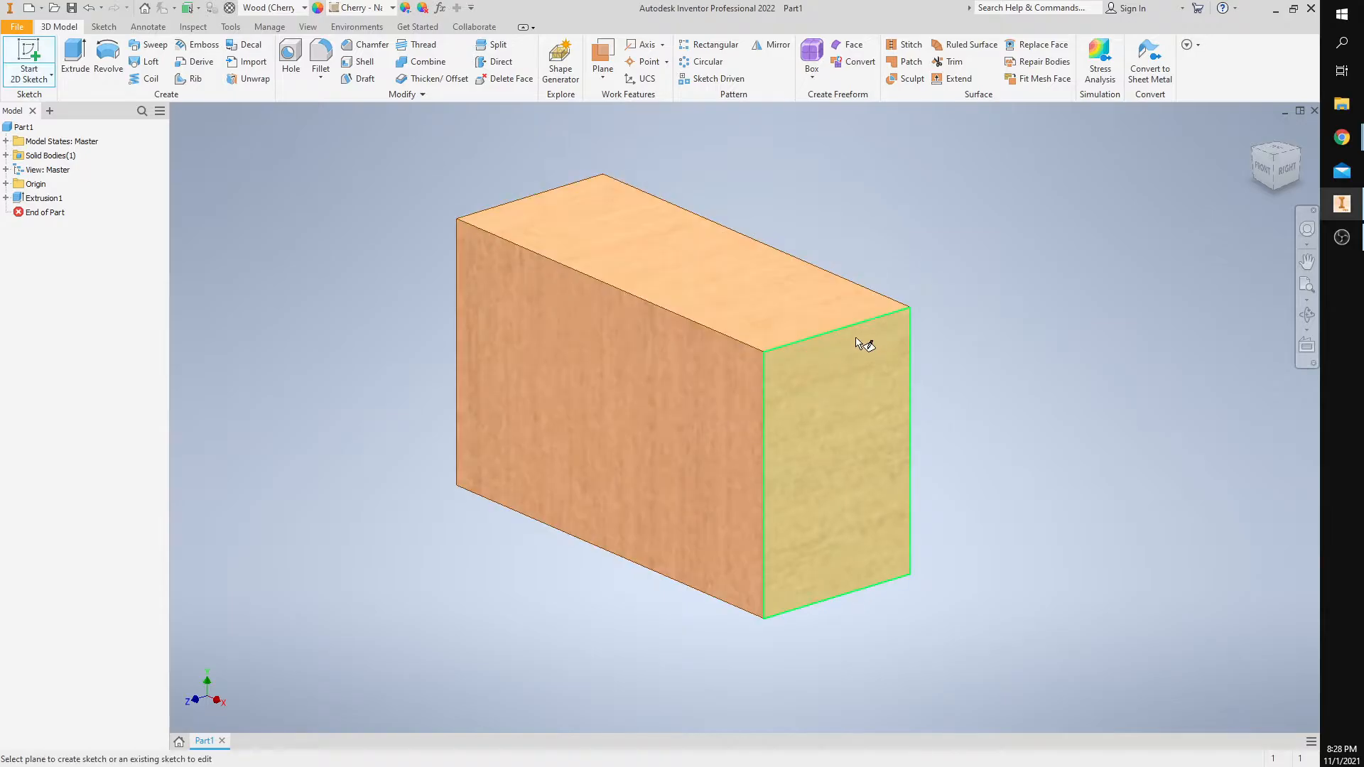
left_click(744, 306)
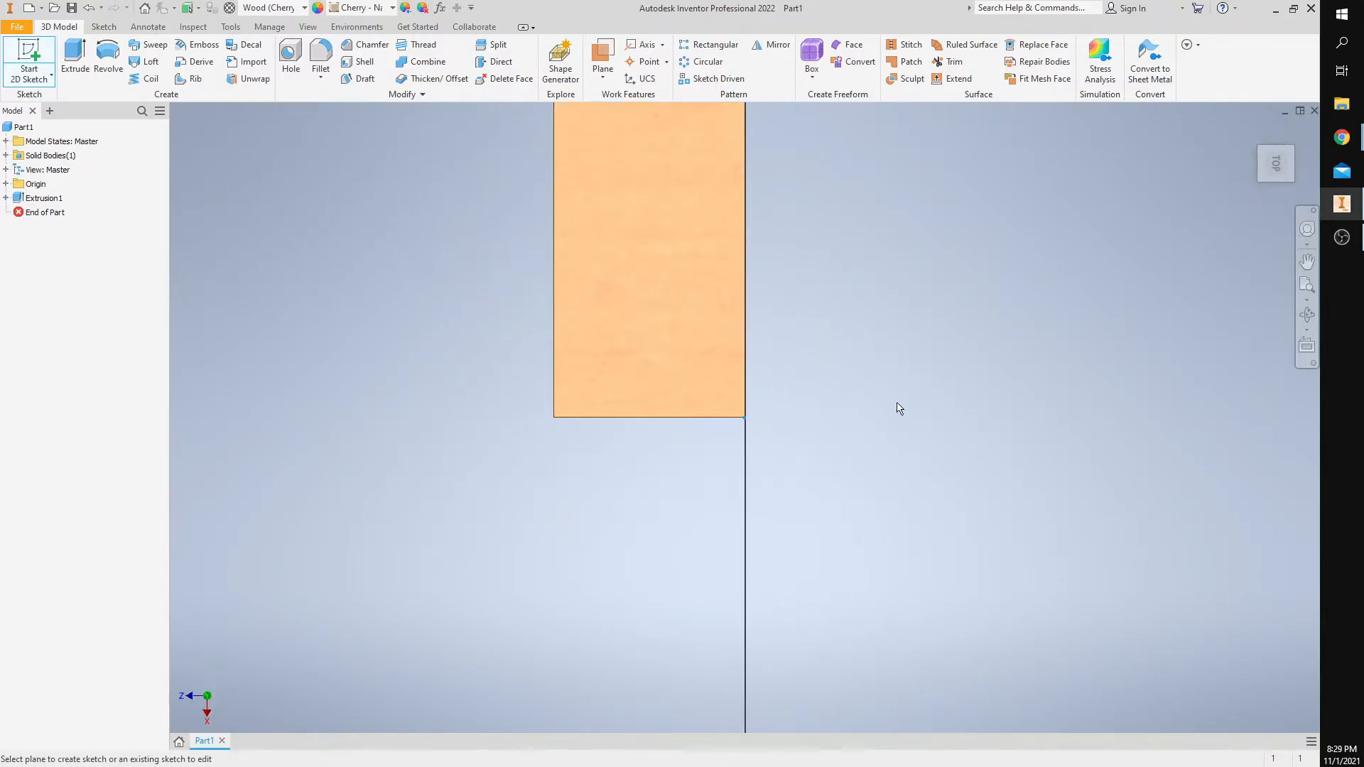
key("F2")
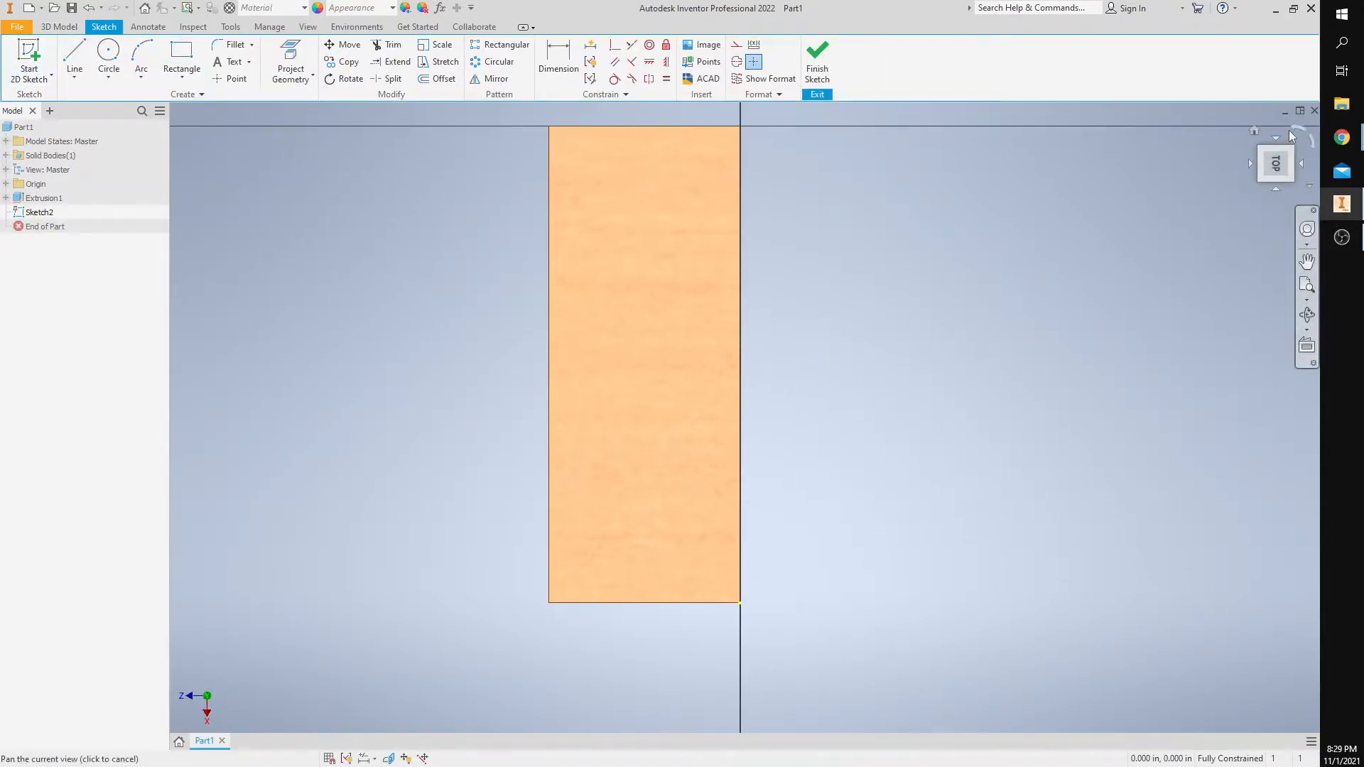
left_click(1301, 124)
scroll(1059, 428, "up", 3)
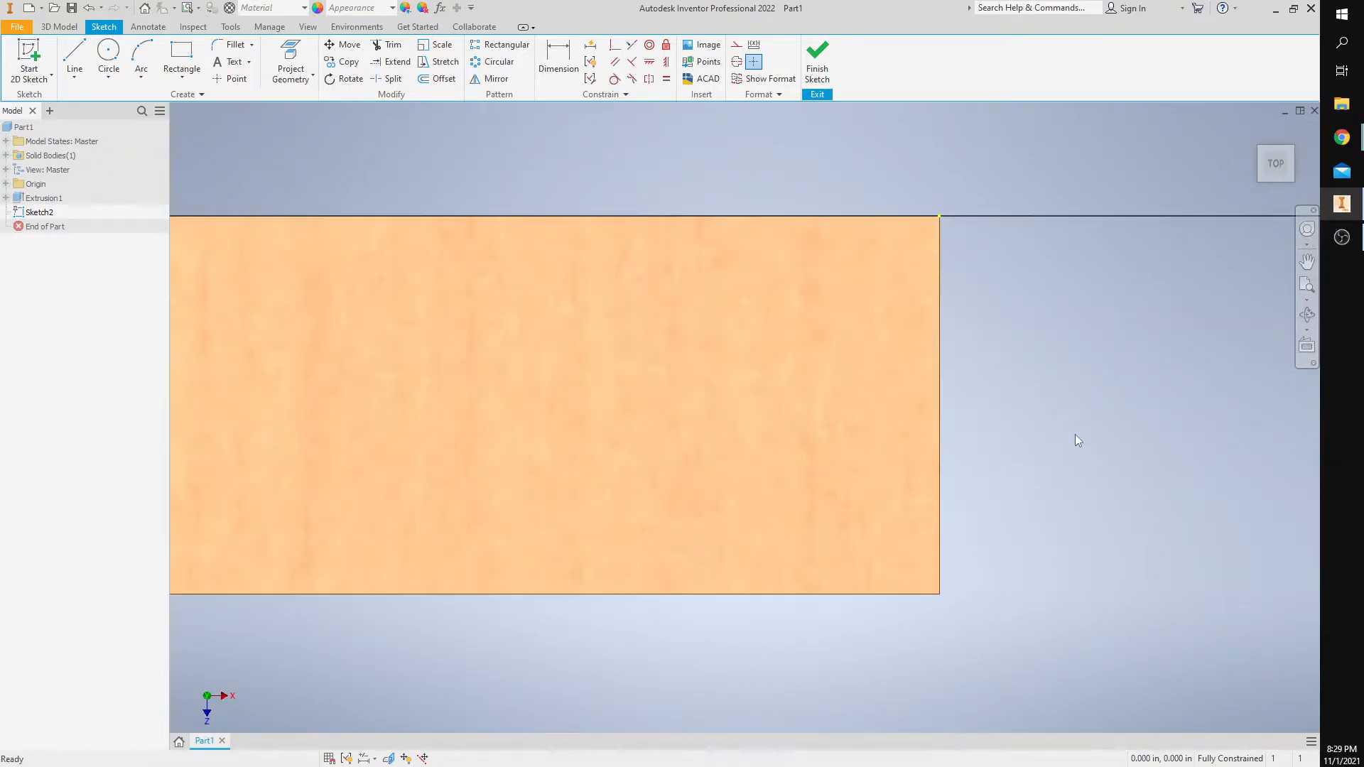
key("F2")
left_click_drag(1076, 440, 1291, 405)
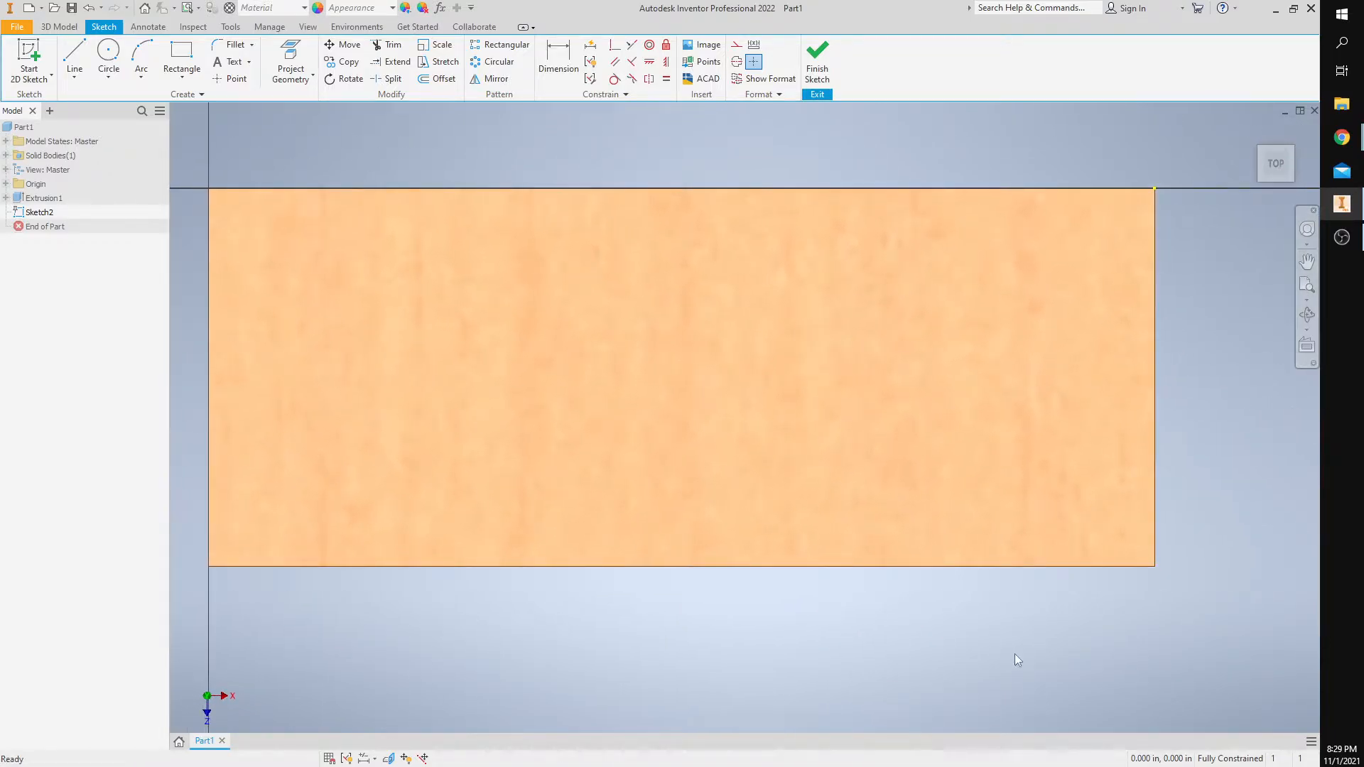
key("Escape")
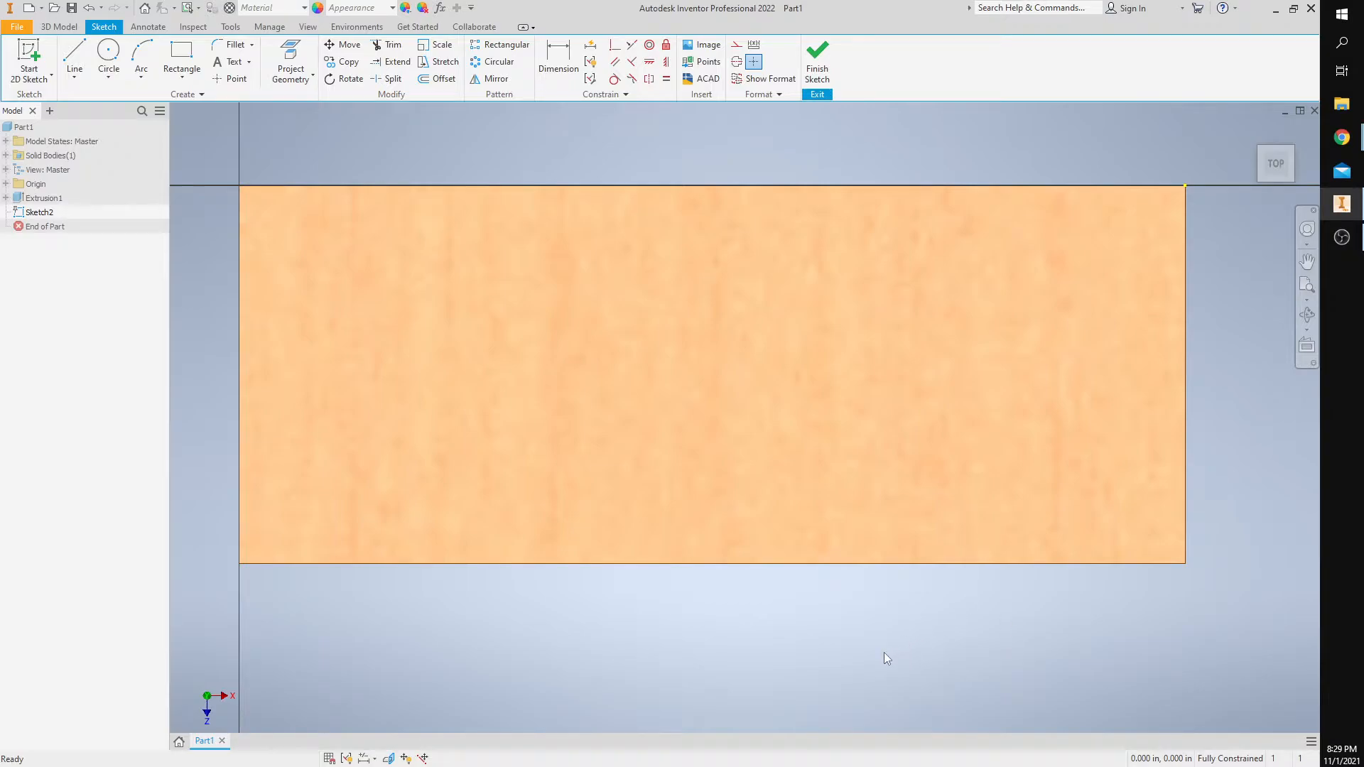
Step: Draw a horizontal construction line across the middle of the top face, from the left edge's midpoint to the right edge's midpoint
left_click(738, 45)
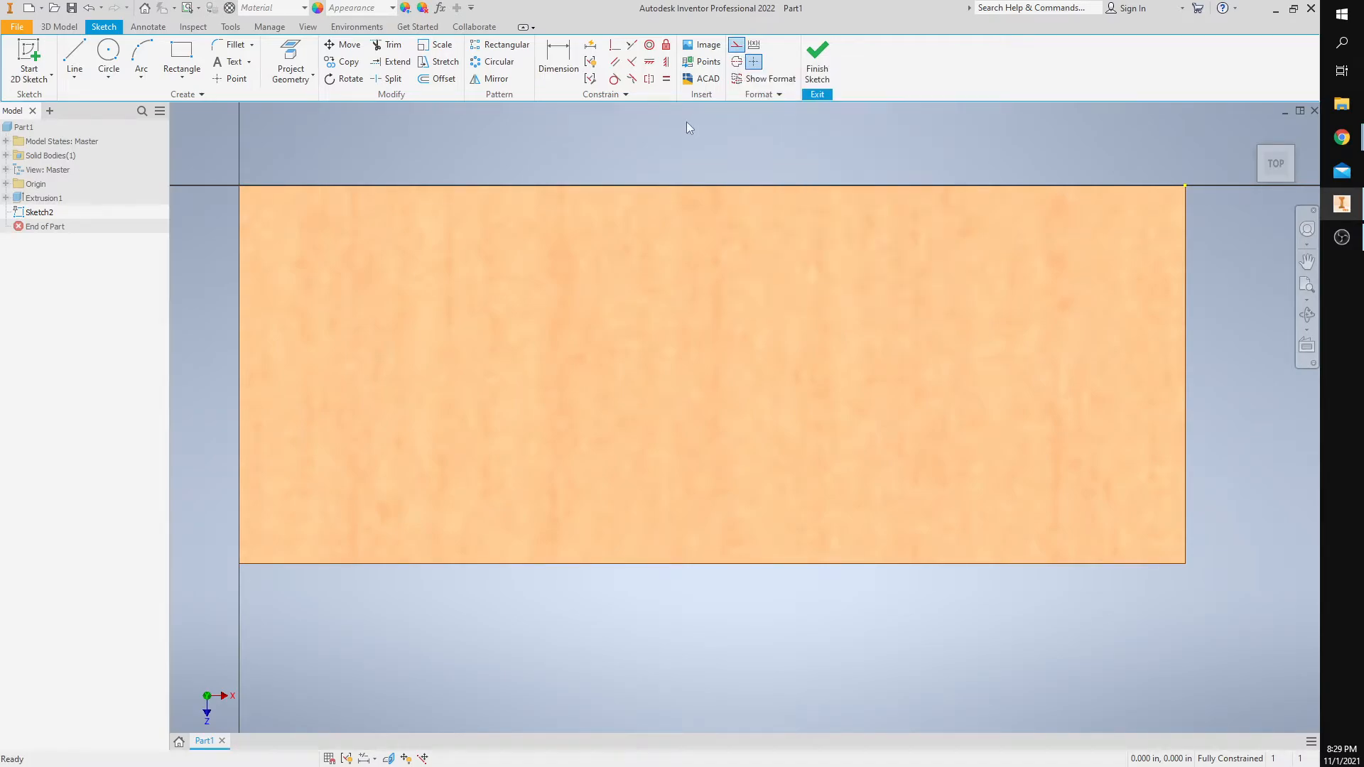
left_click(75, 57)
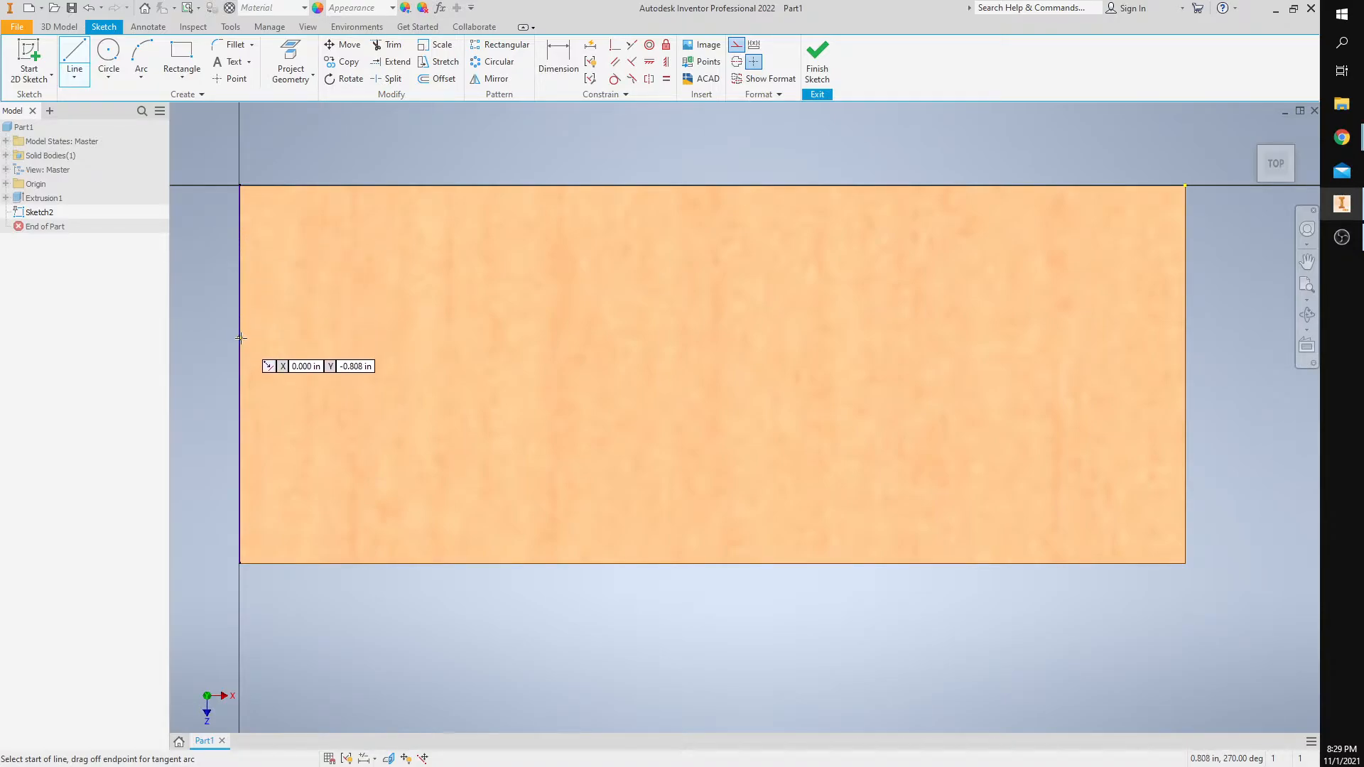
left_click(240, 375)
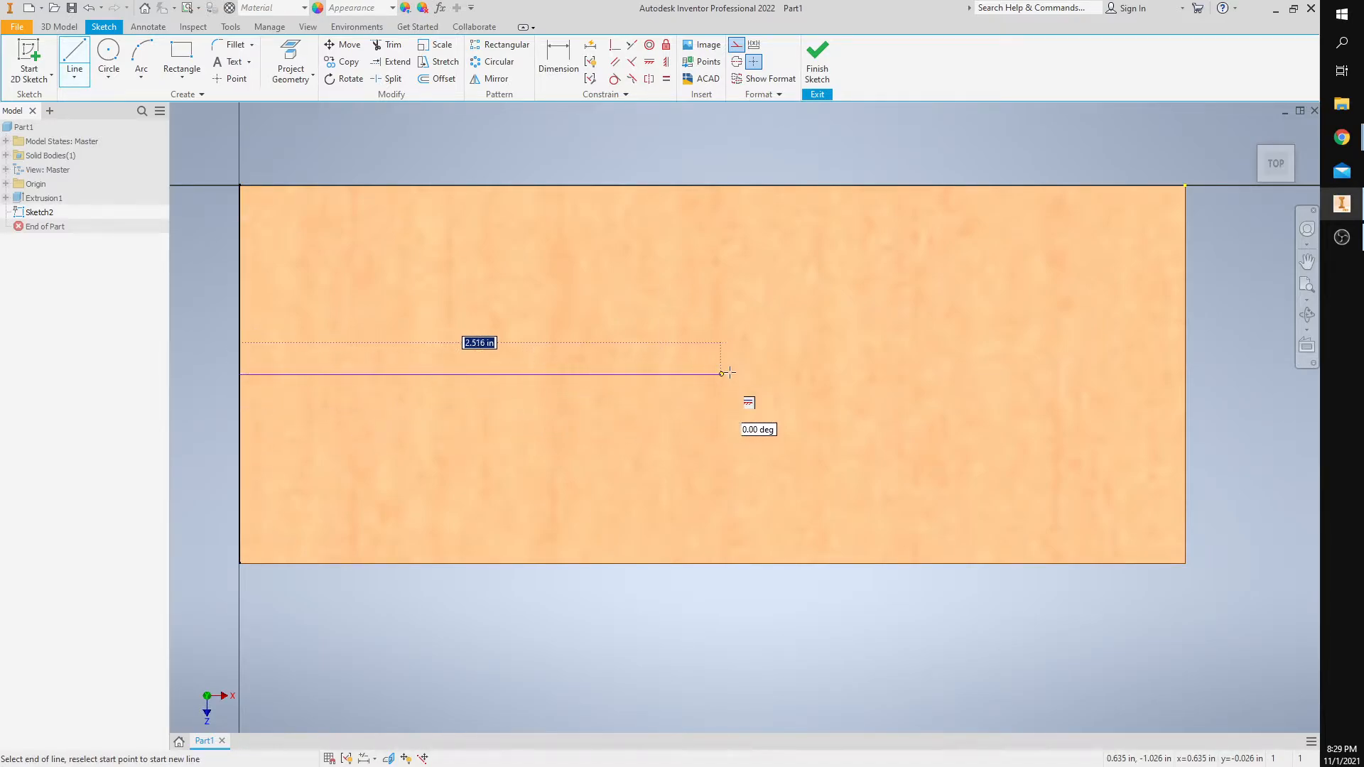
left_click(1186, 374)
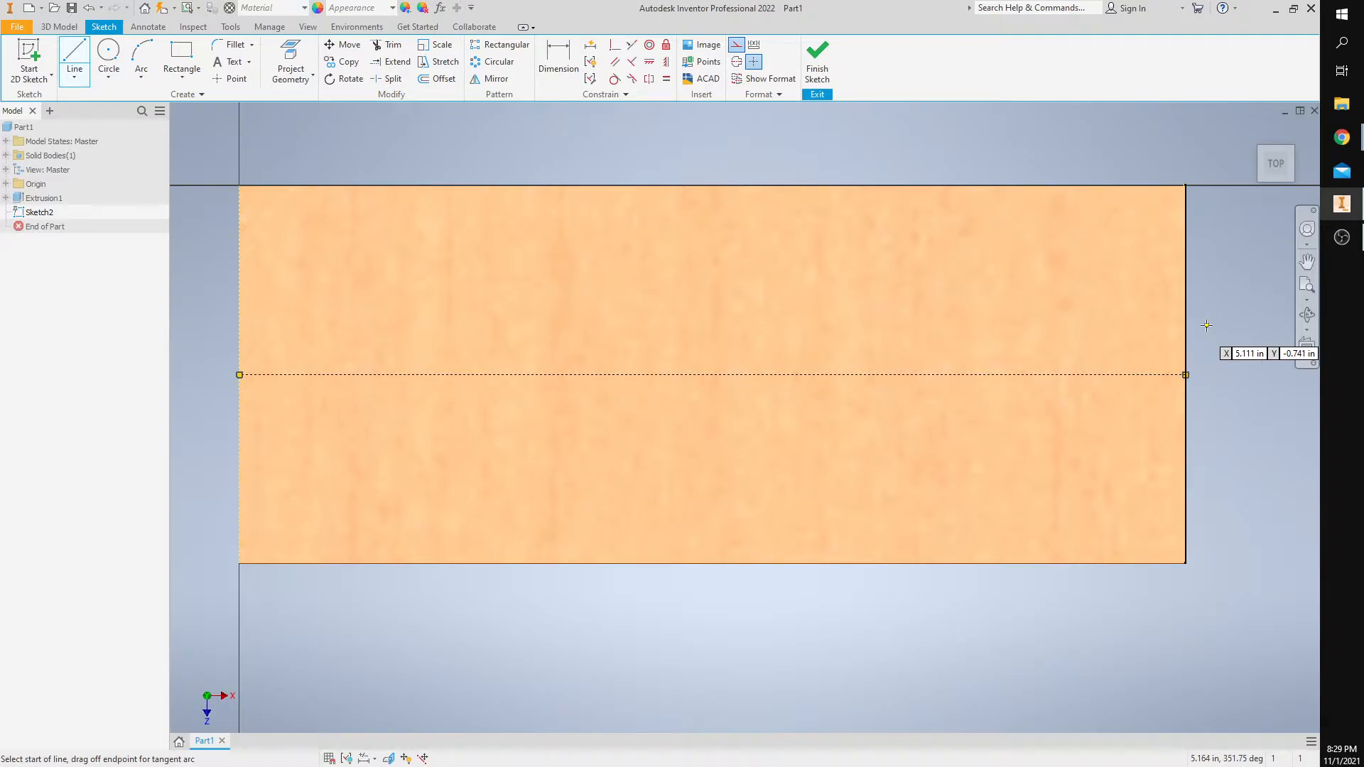
key("Escape")
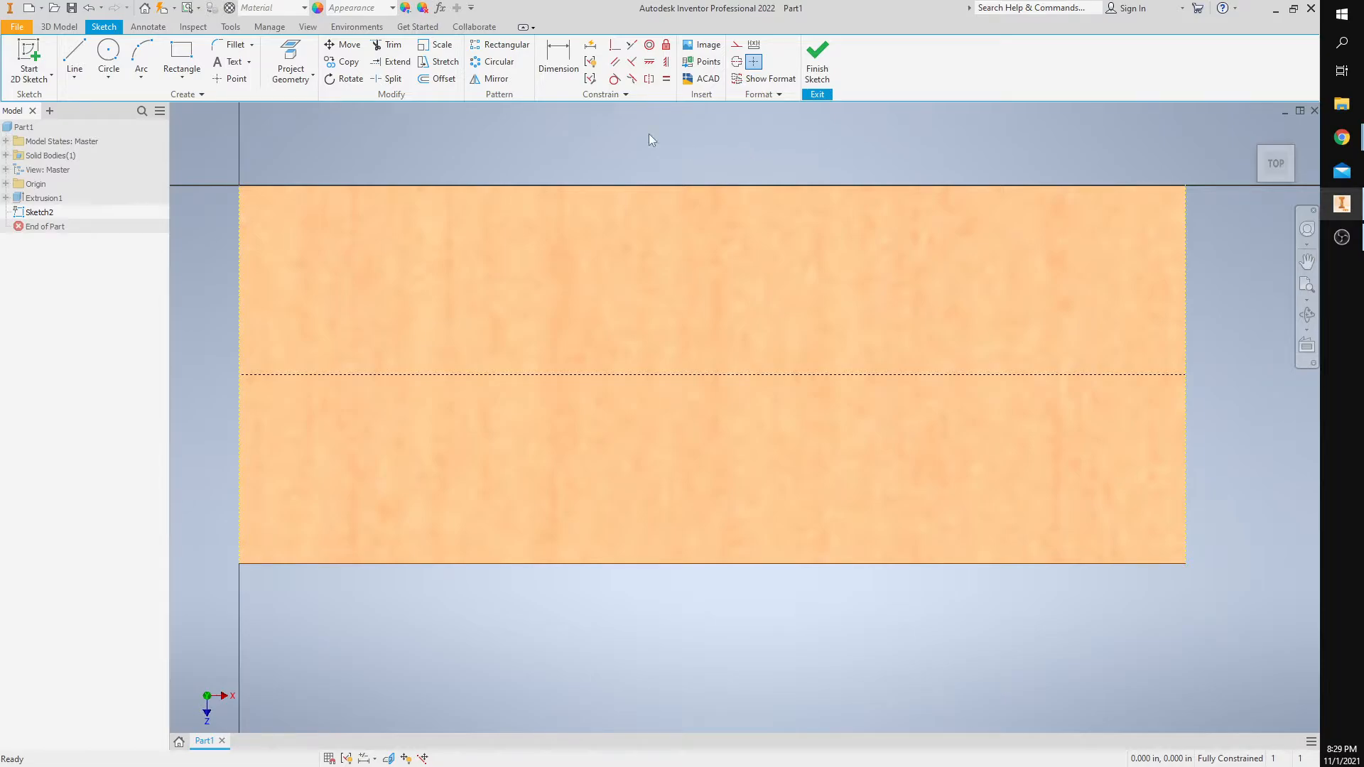
Step: Place four sketch points on the construction line at about 1, 2, 3 and 4 in from the face's left edge
left_click(235, 79)
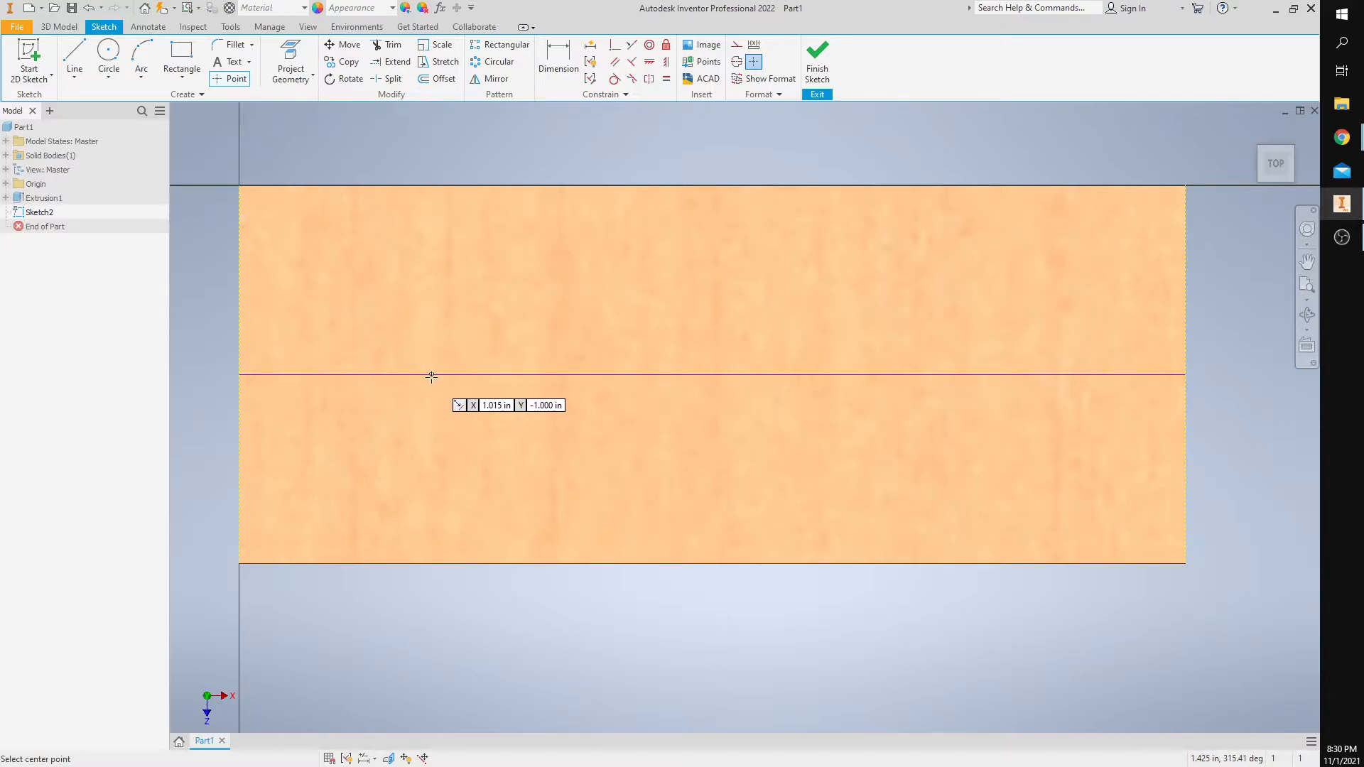
left_click(612, 375)
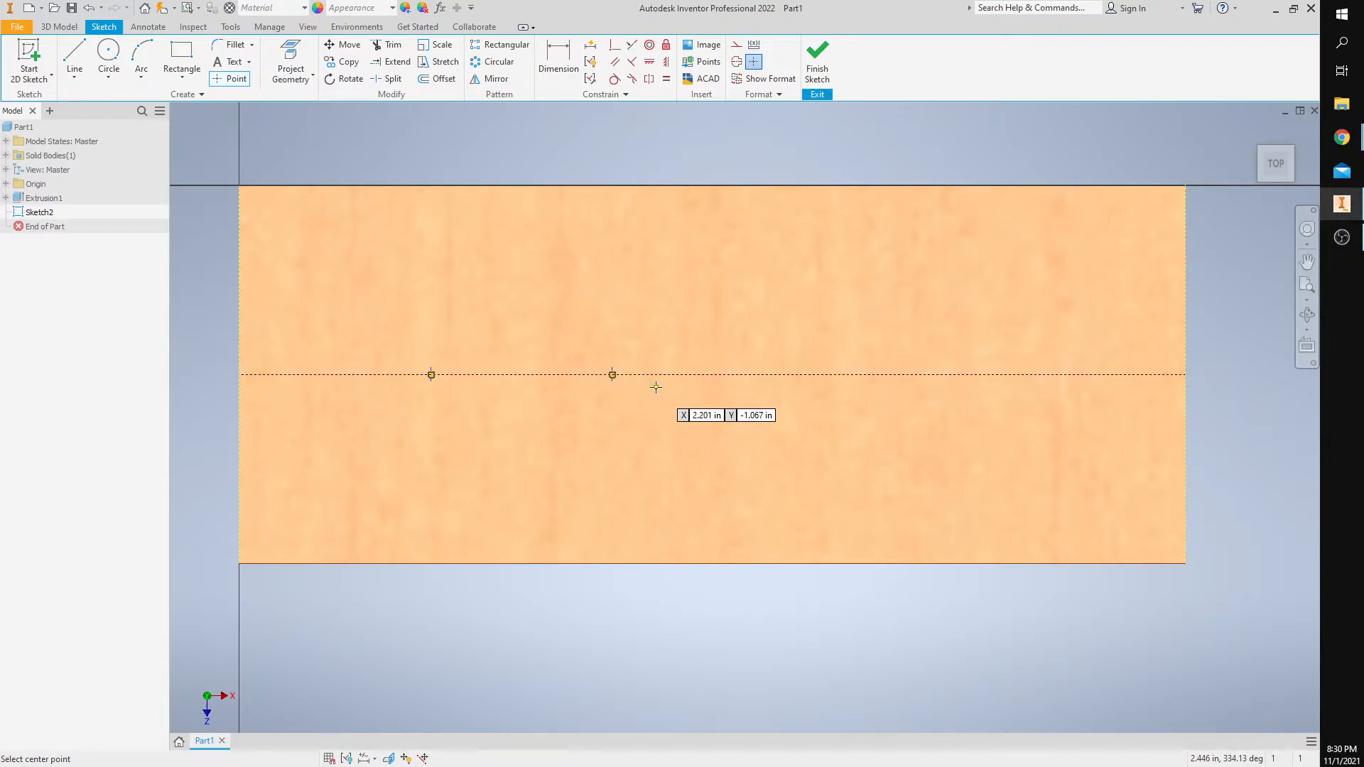
left_click(812, 375)
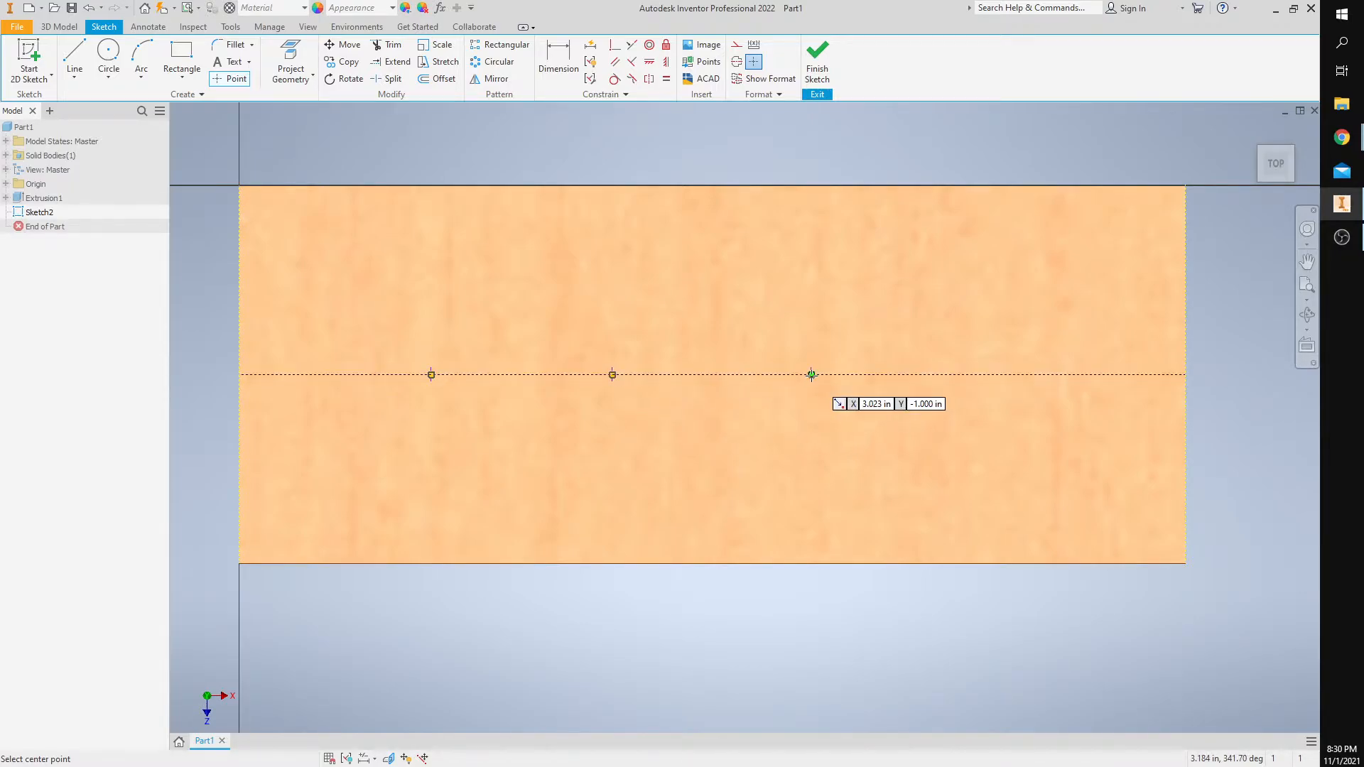
left_click(1000, 374)
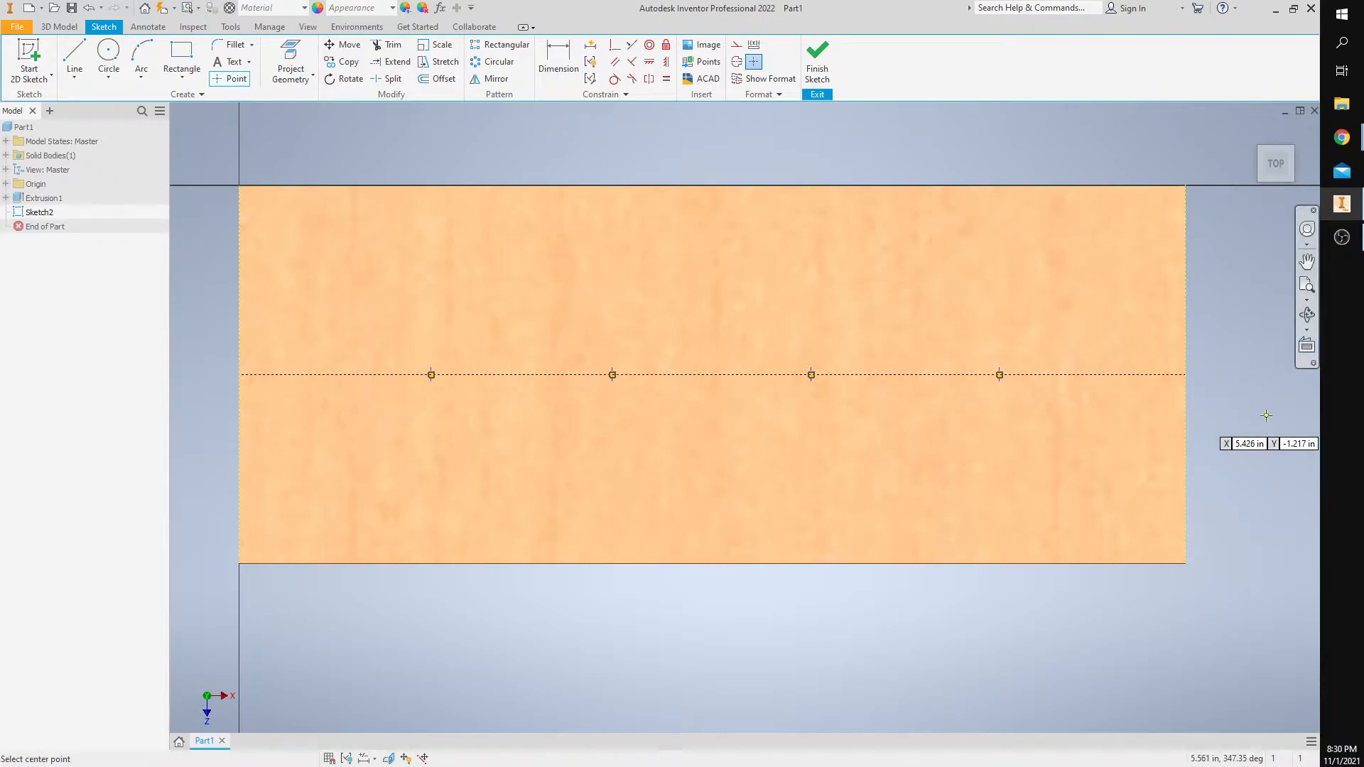
key("Escape")
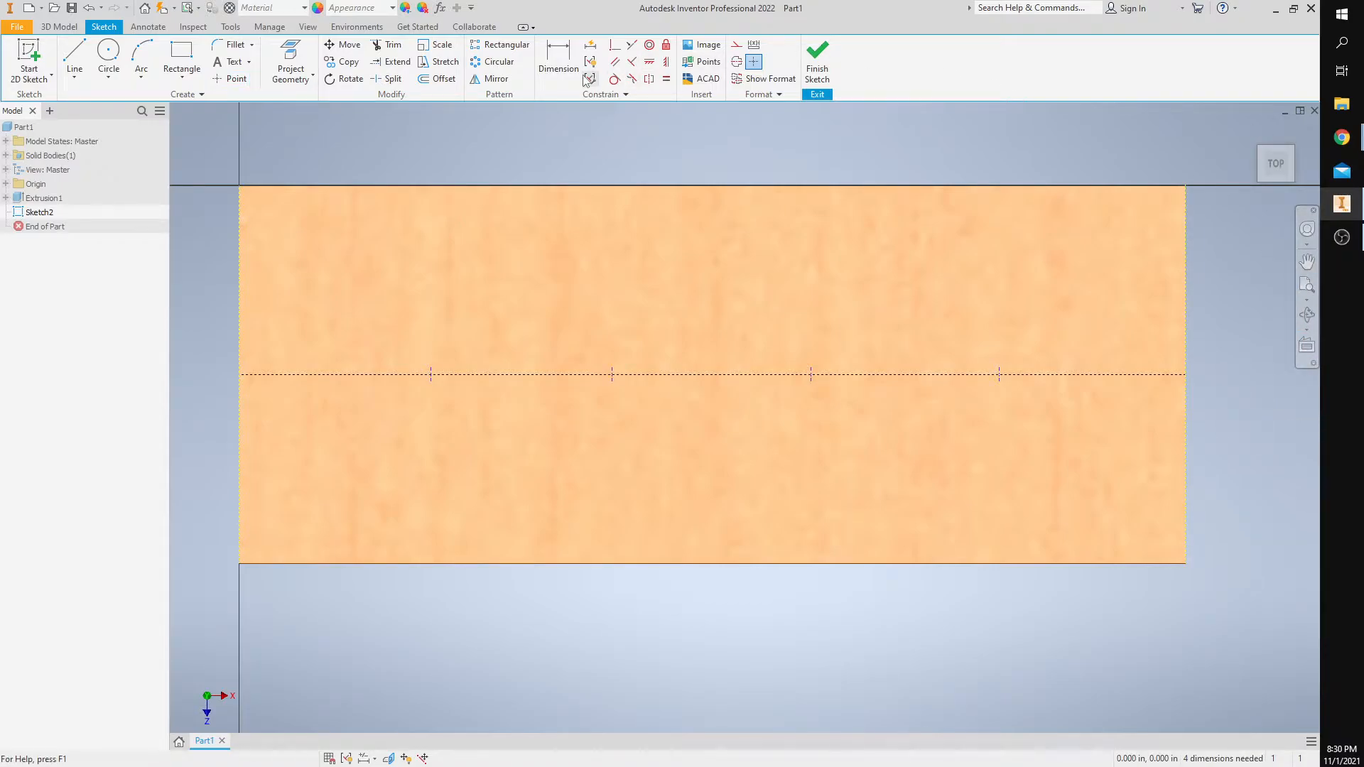
Step: Dimension the first point from the face's left edge and set the distance to 1 in
left_click(559, 67)
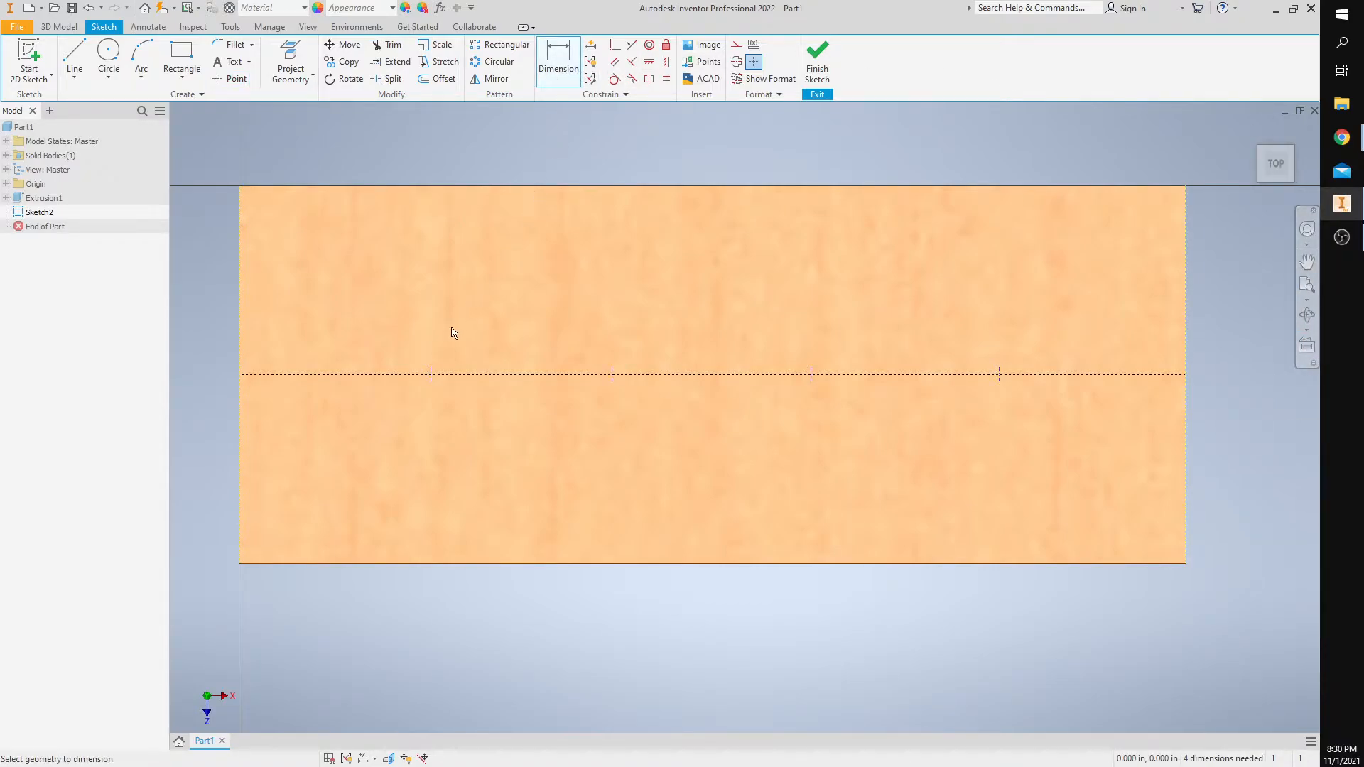
left_click(431, 377)
left_click(245, 427)
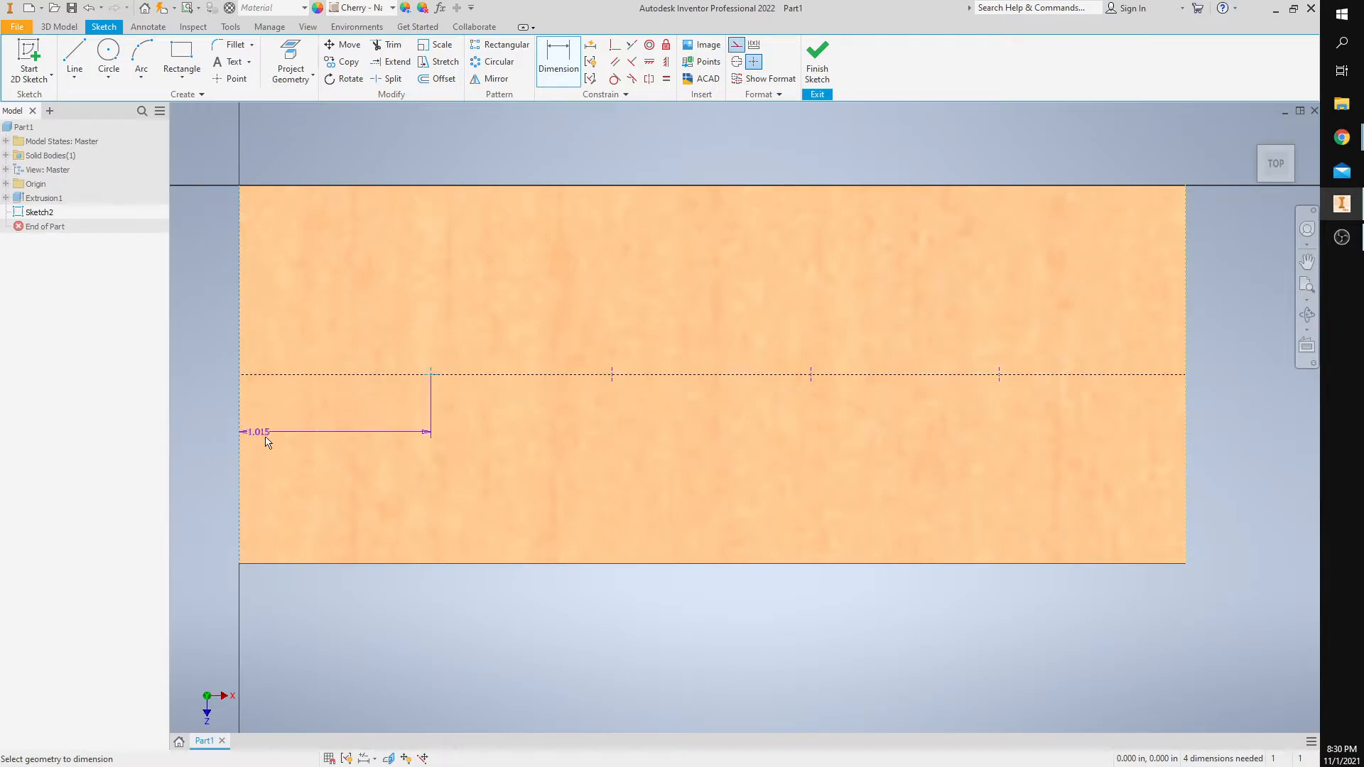
left_click(317, 462)
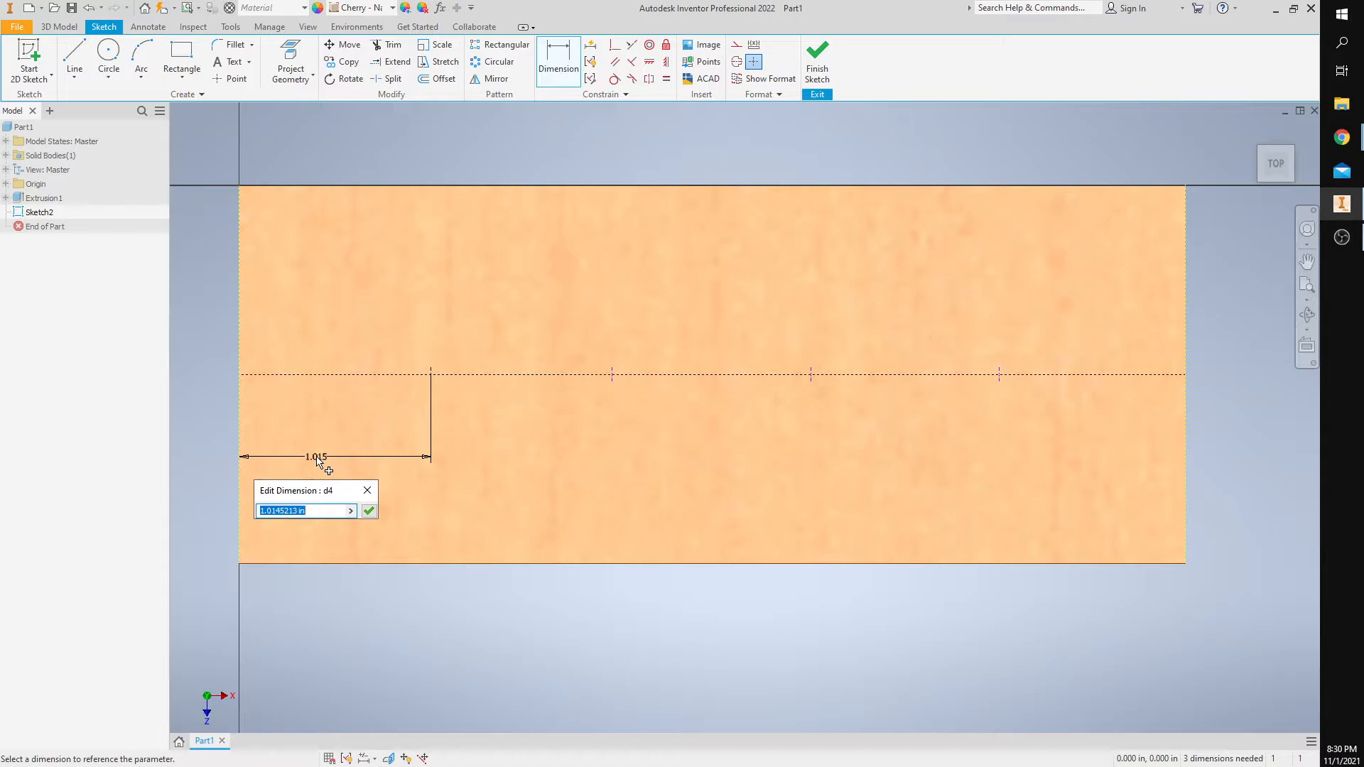
type("1")
key("Return")
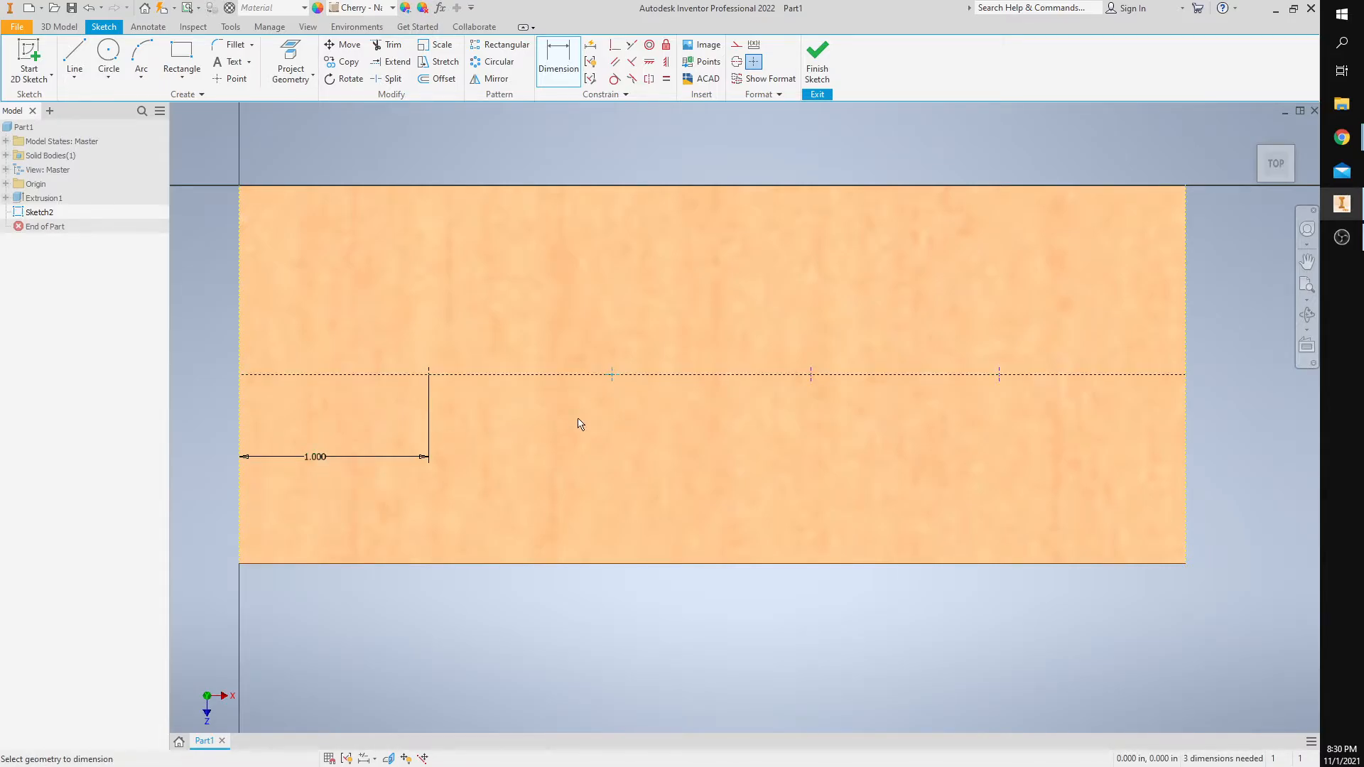
Step: Dimension the second point from the face's left edge and set the distance to 2 in
left_click(237, 489)
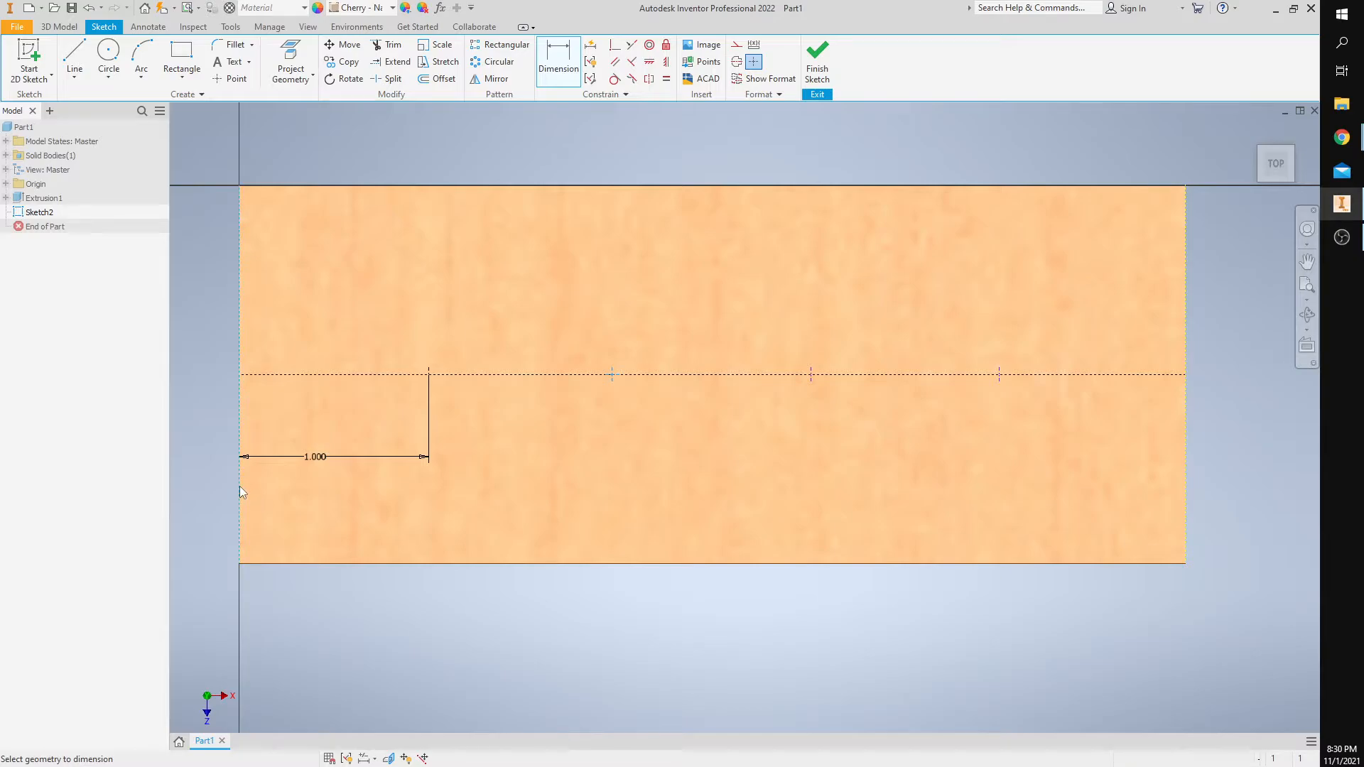
left_click(611, 375)
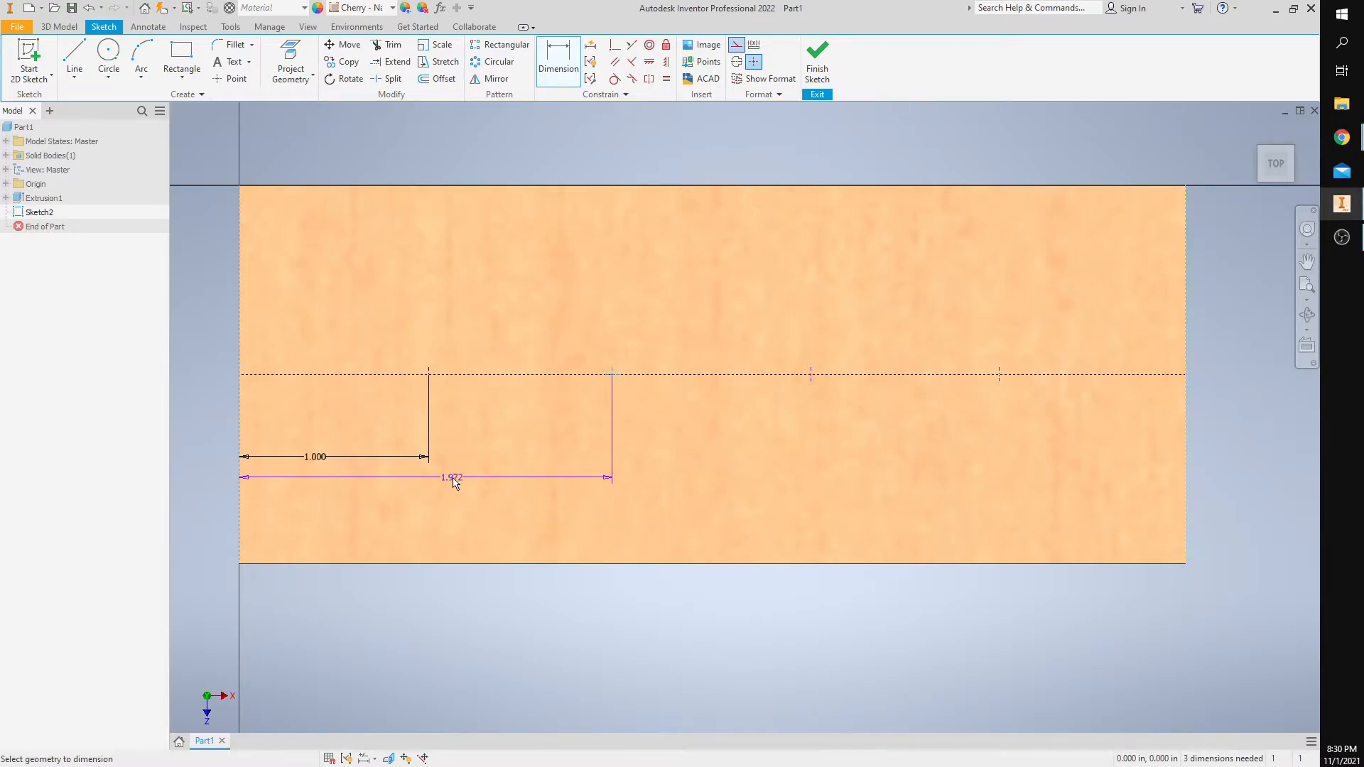
left_click(452, 481)
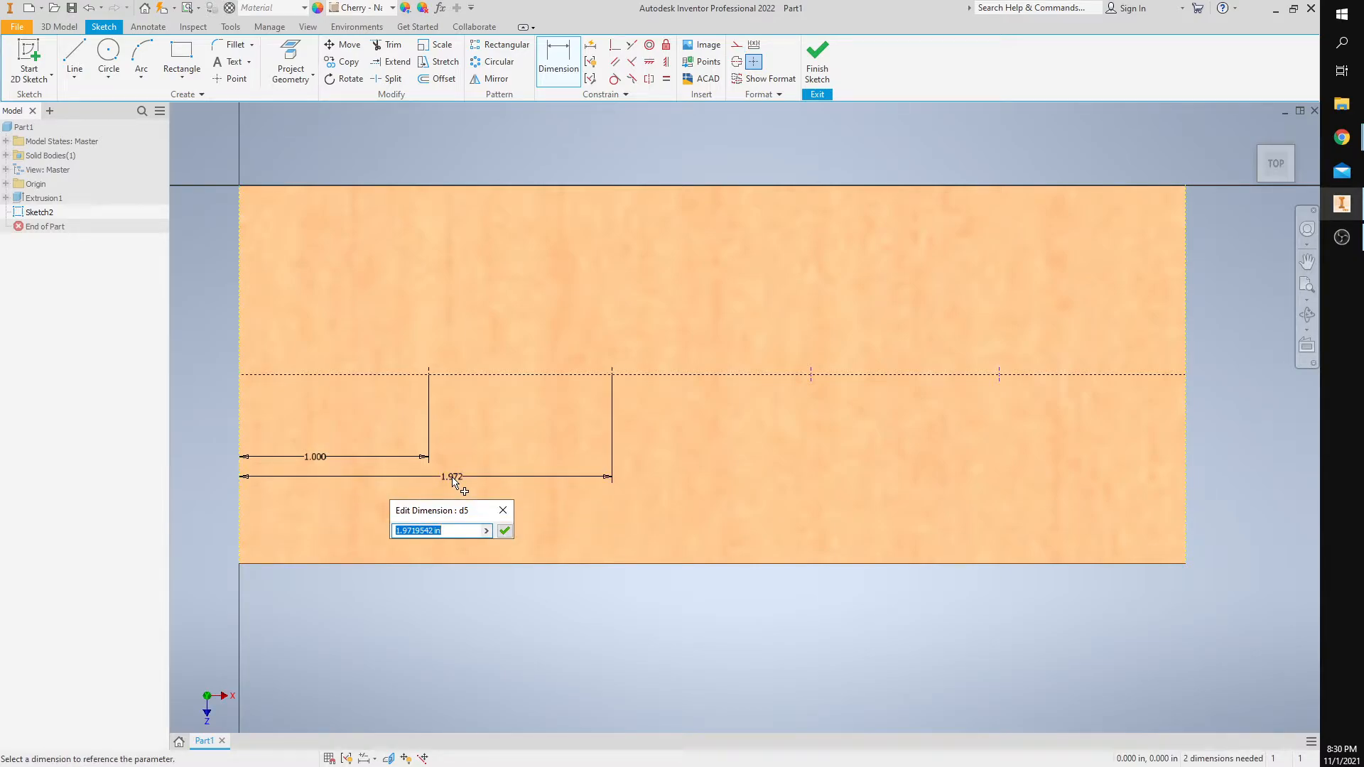
type("2")
key("Return")
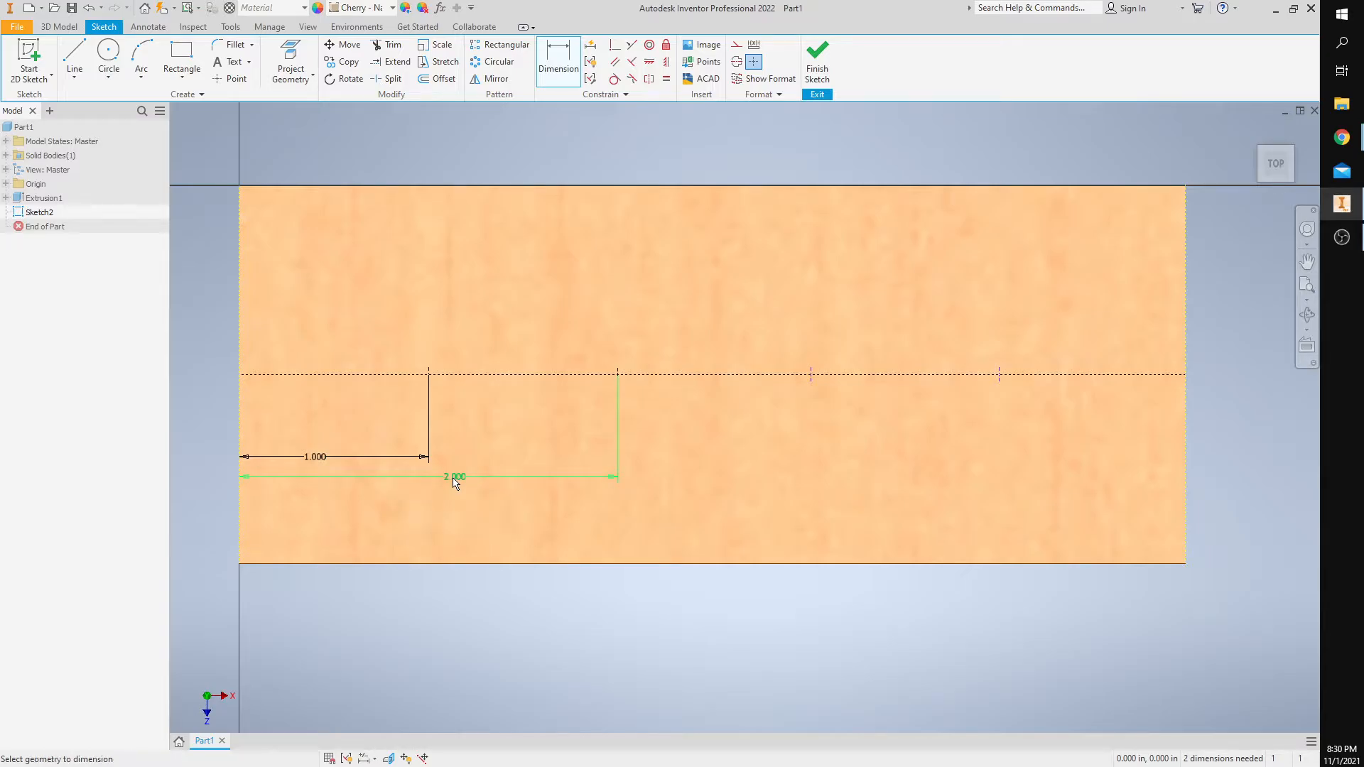
Step: Dimension the third point from the face's left edge and set the distance to 3 in
left_click(811, 377)
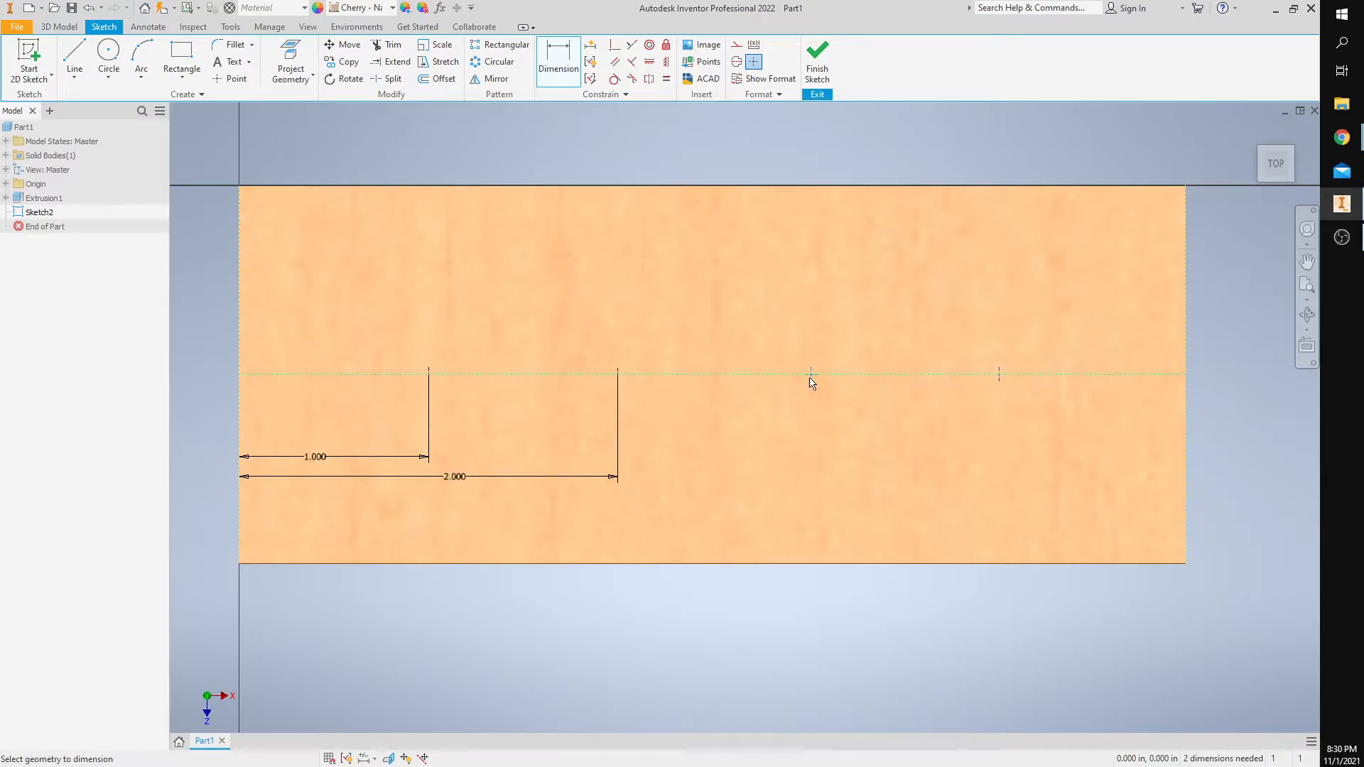
left_click(239, 504)
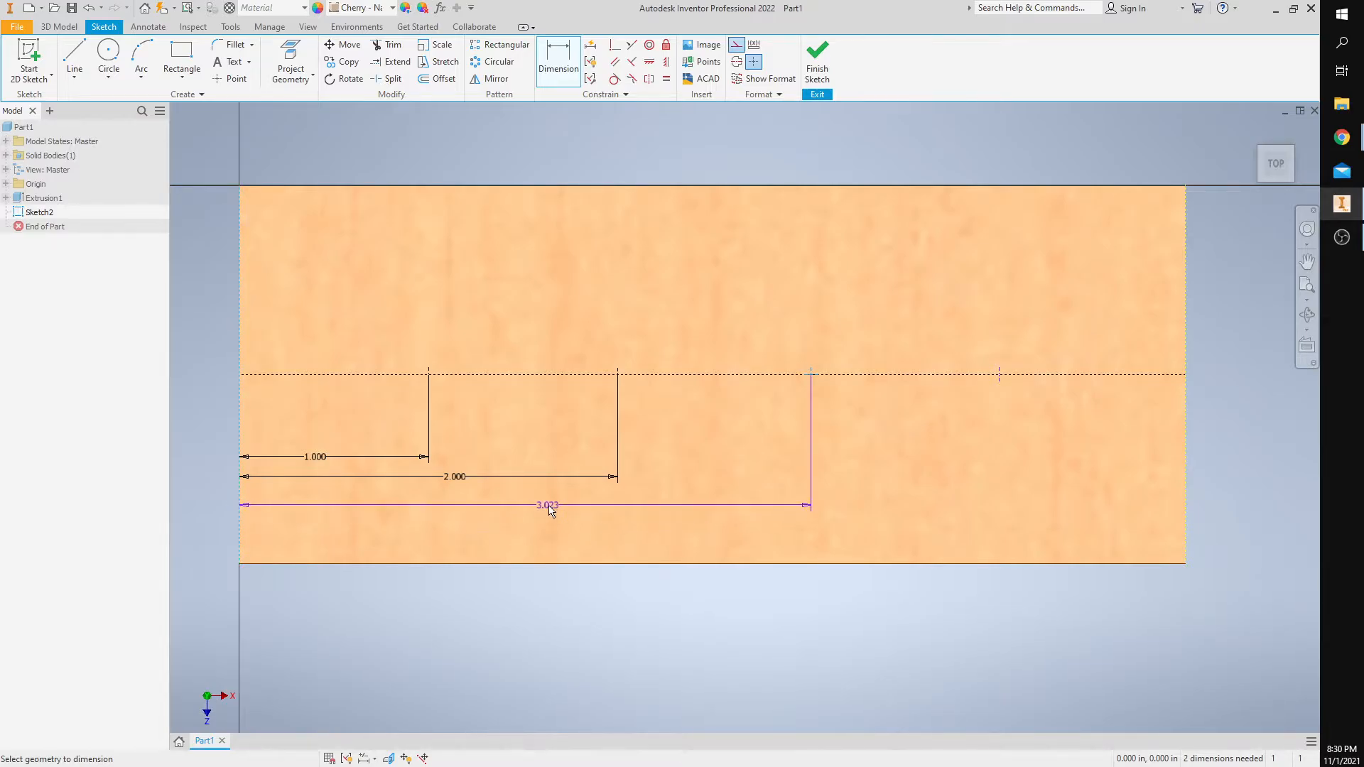
left_click(538, 508)
type("3")
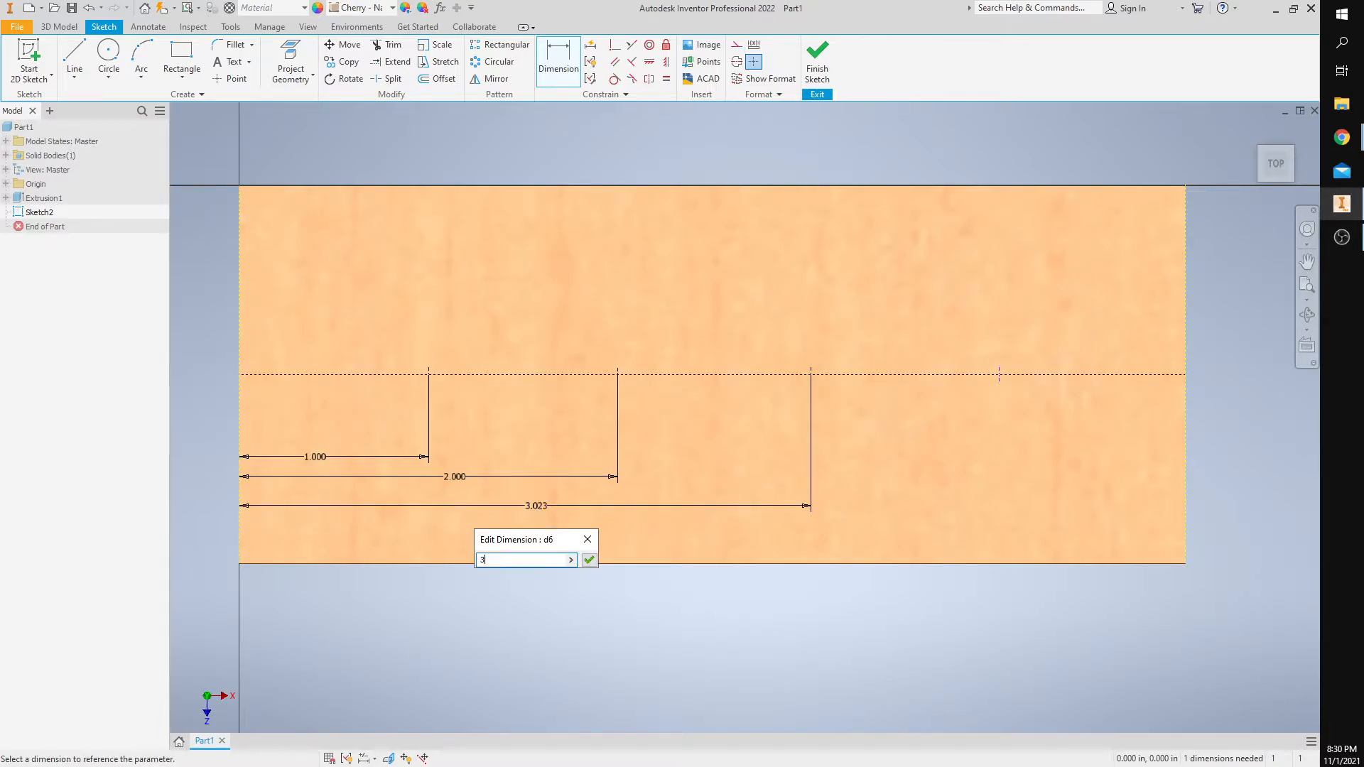
key("Return")
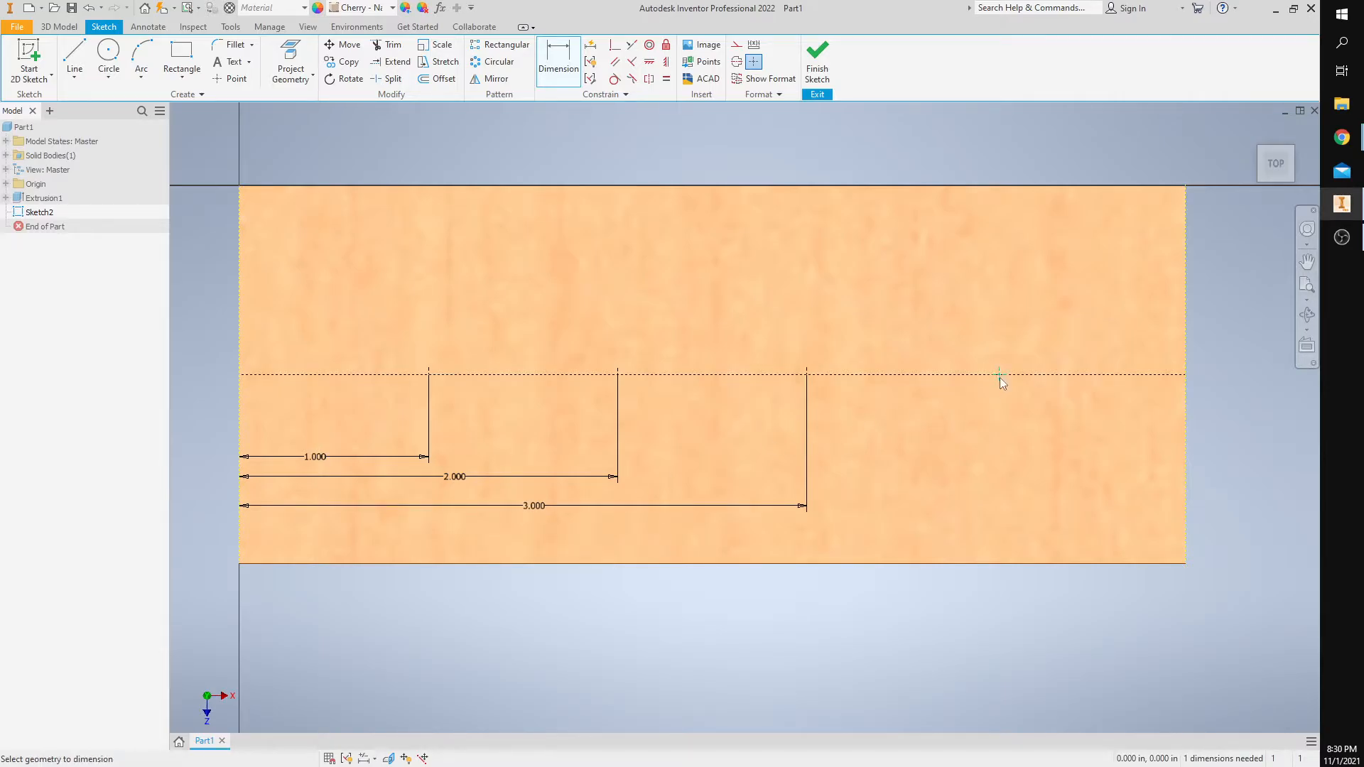
Step: Dimension the fourth point 4 in from the face's left edge and finish the sketch
left_click(243, 539)
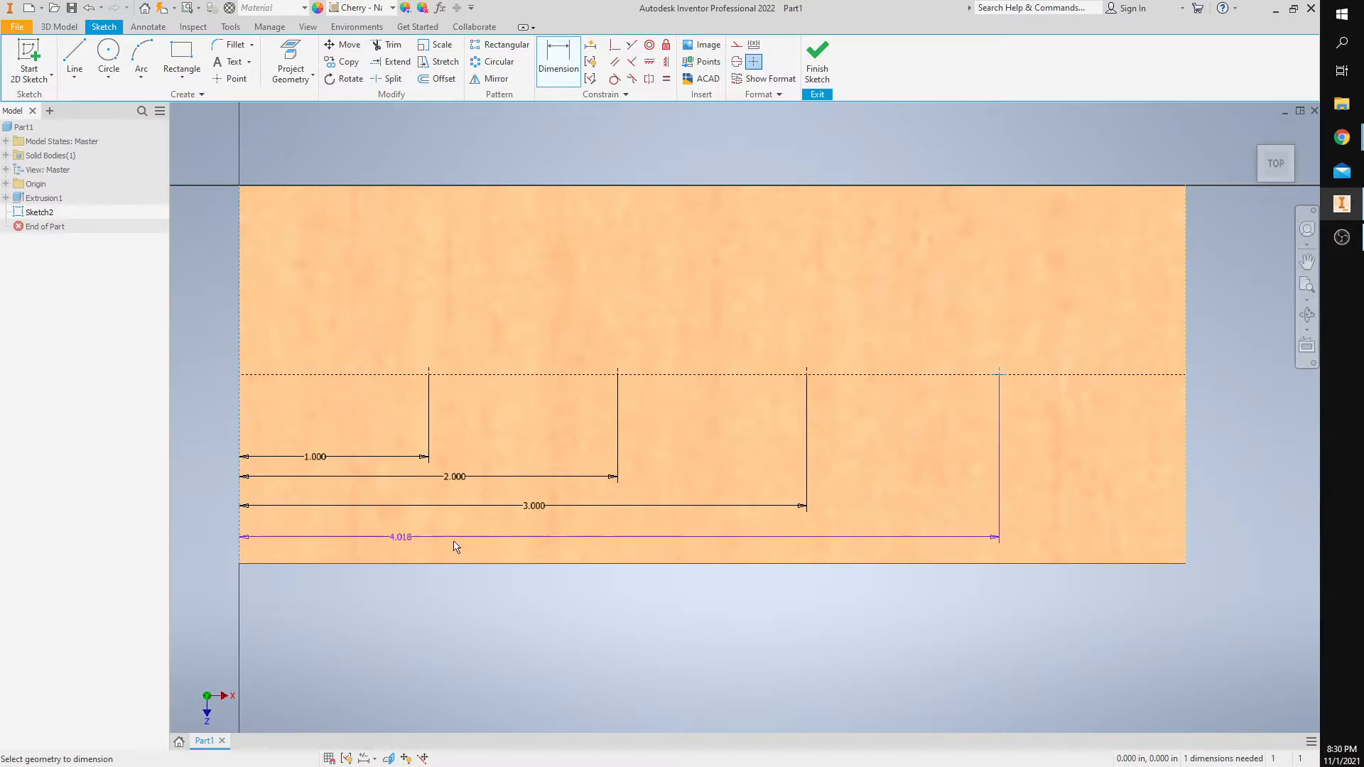
left_click(644, 540)
type("4")
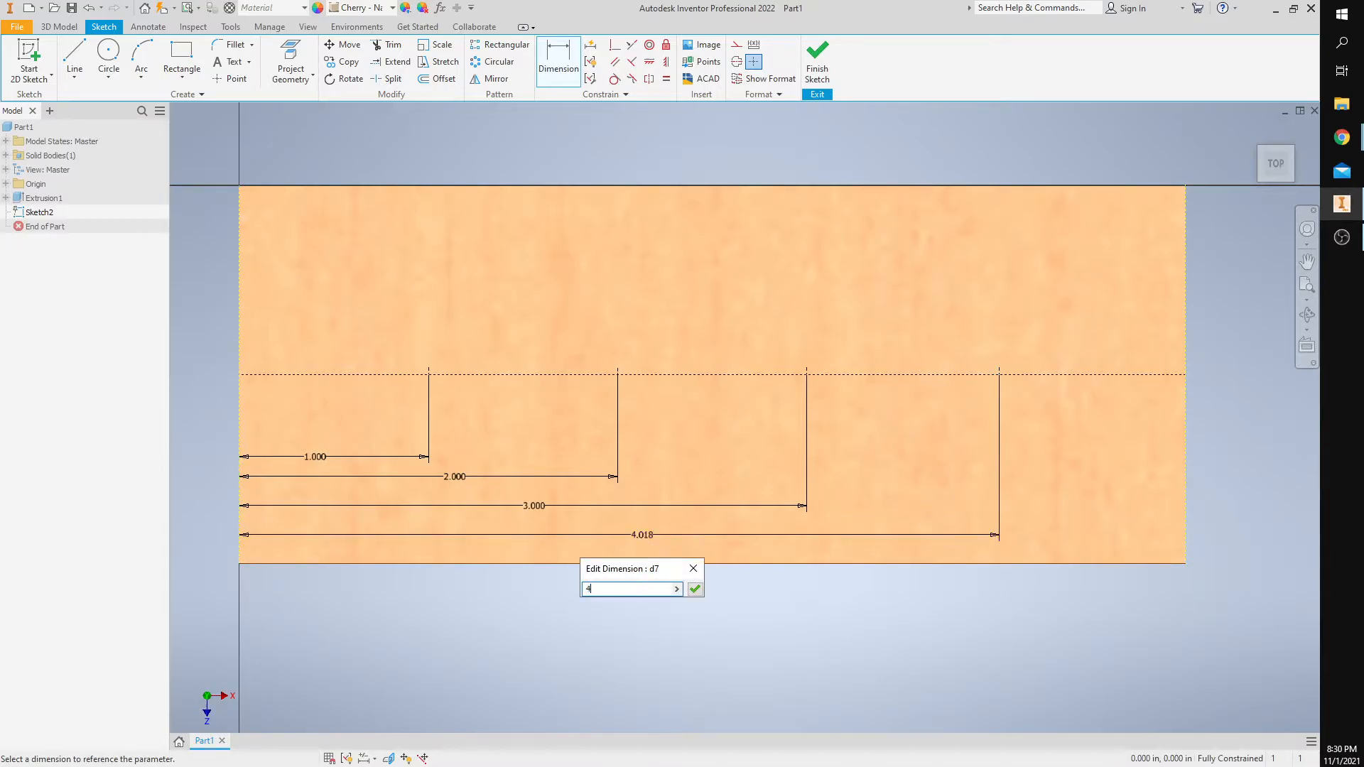
key("Return")
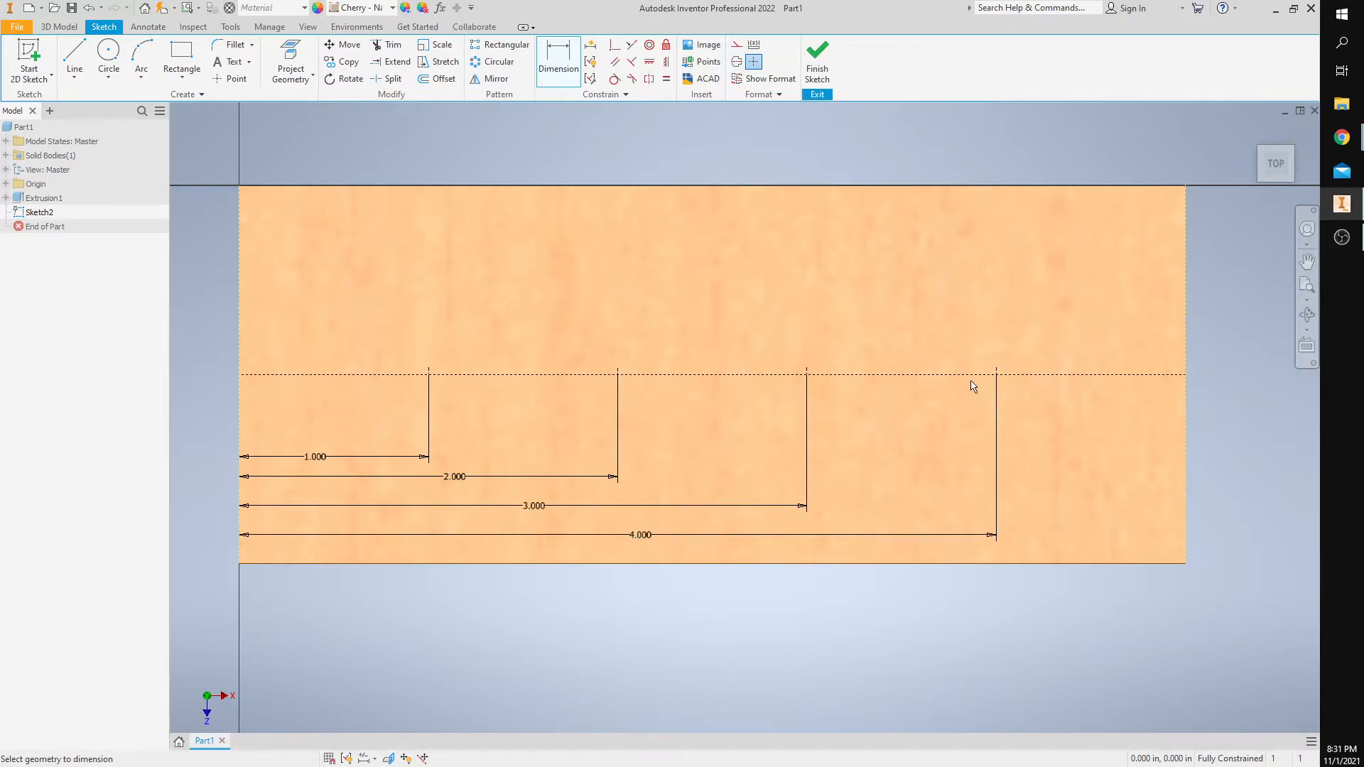
left_click(820, 75)
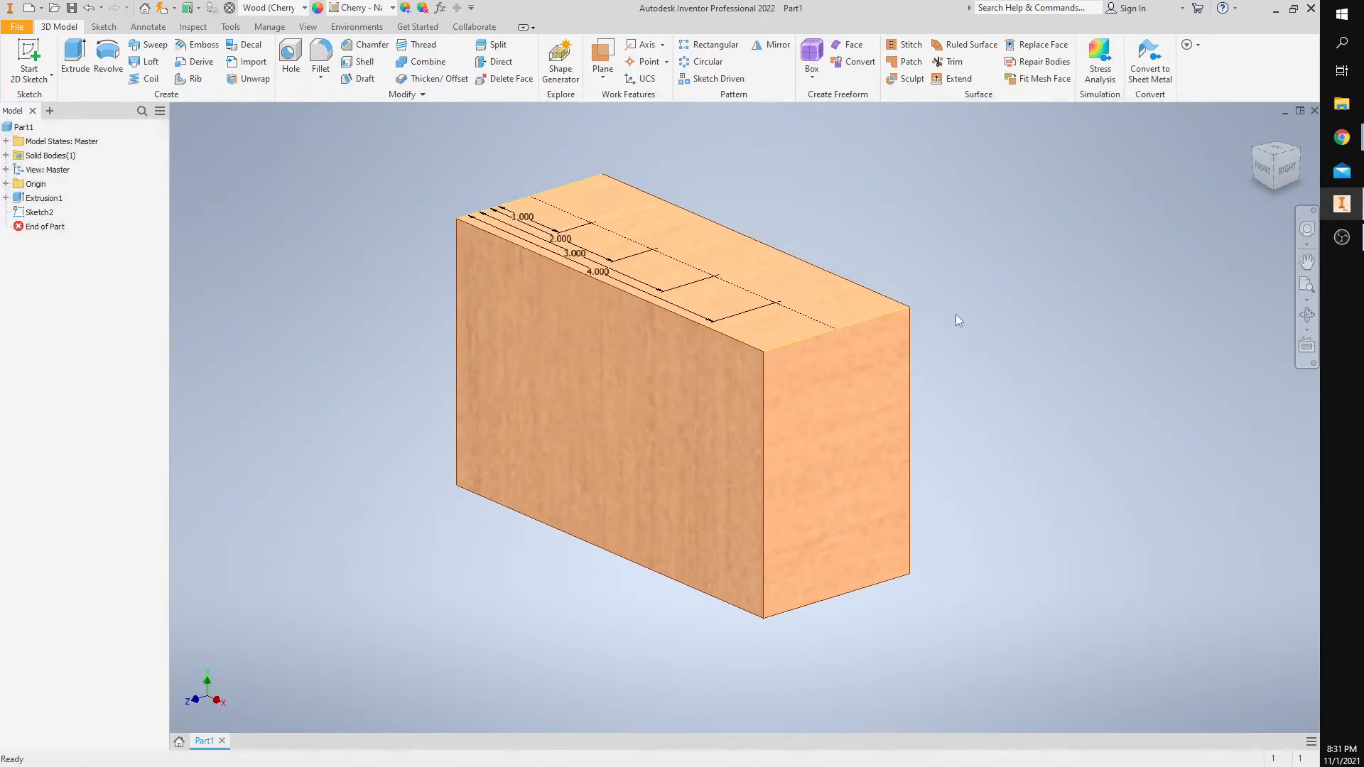
Step: Start a hole on the block's top face and place it only at the sketch point 1 in from the left edge
middle_click_drag(956, 314, 962, 402)
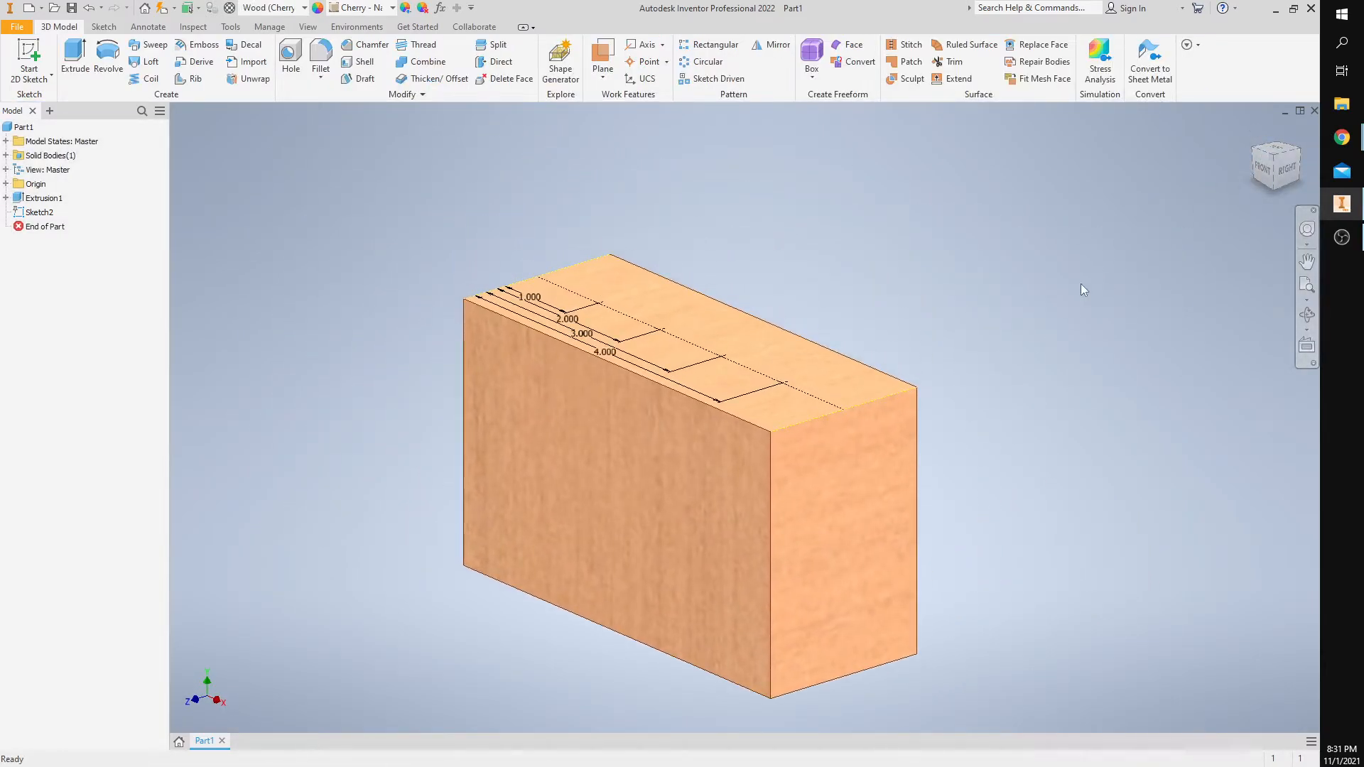
left_click(1271, 147)
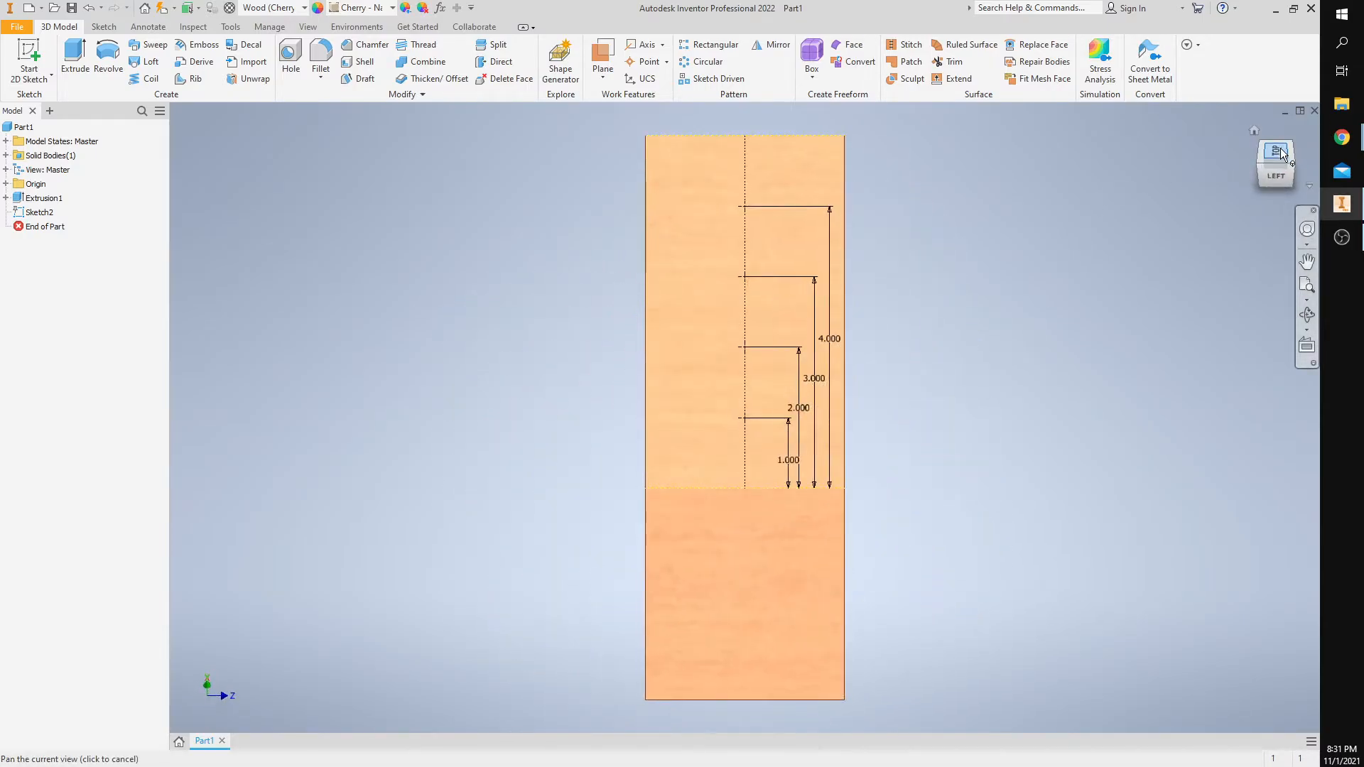
left_click(1292, 148)
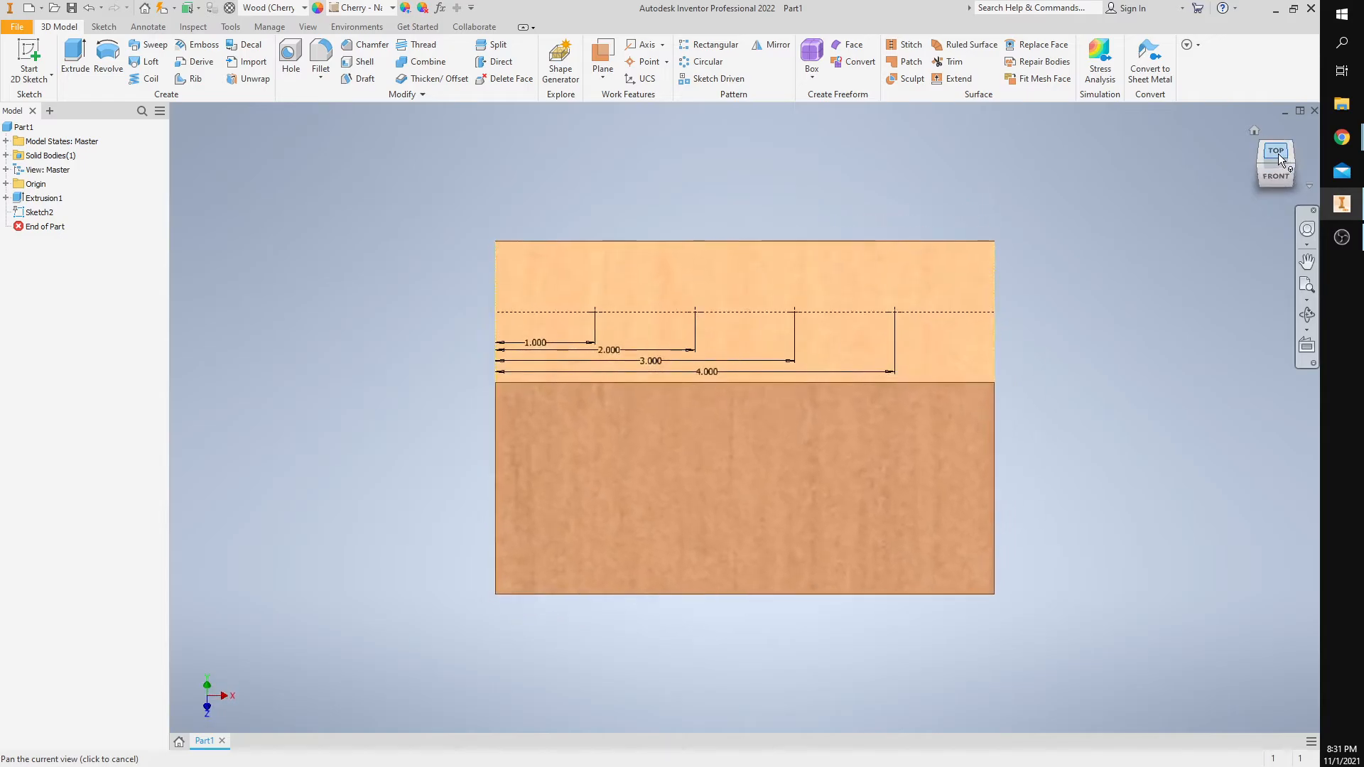
scroll(1089, 432, "up", 2)
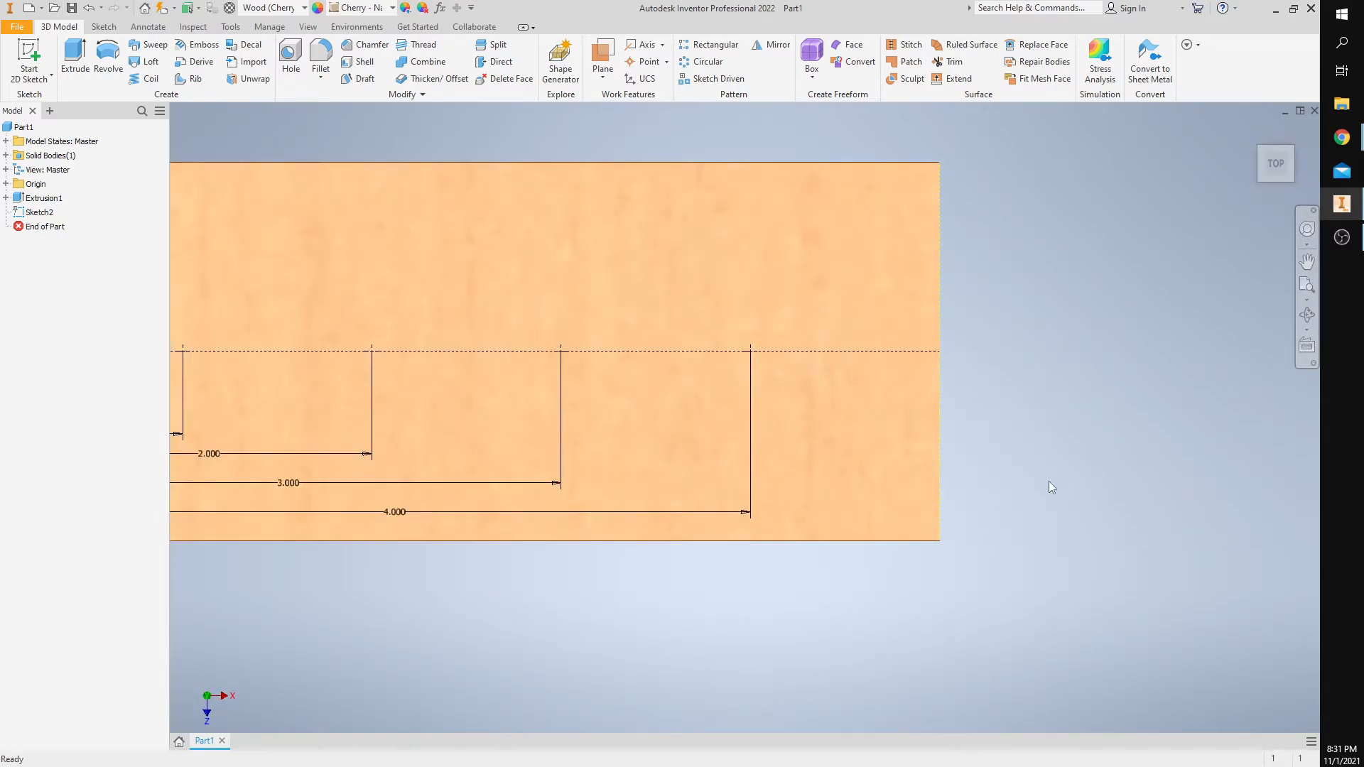
middle_click_drag(1049, 480, 1283, 501)
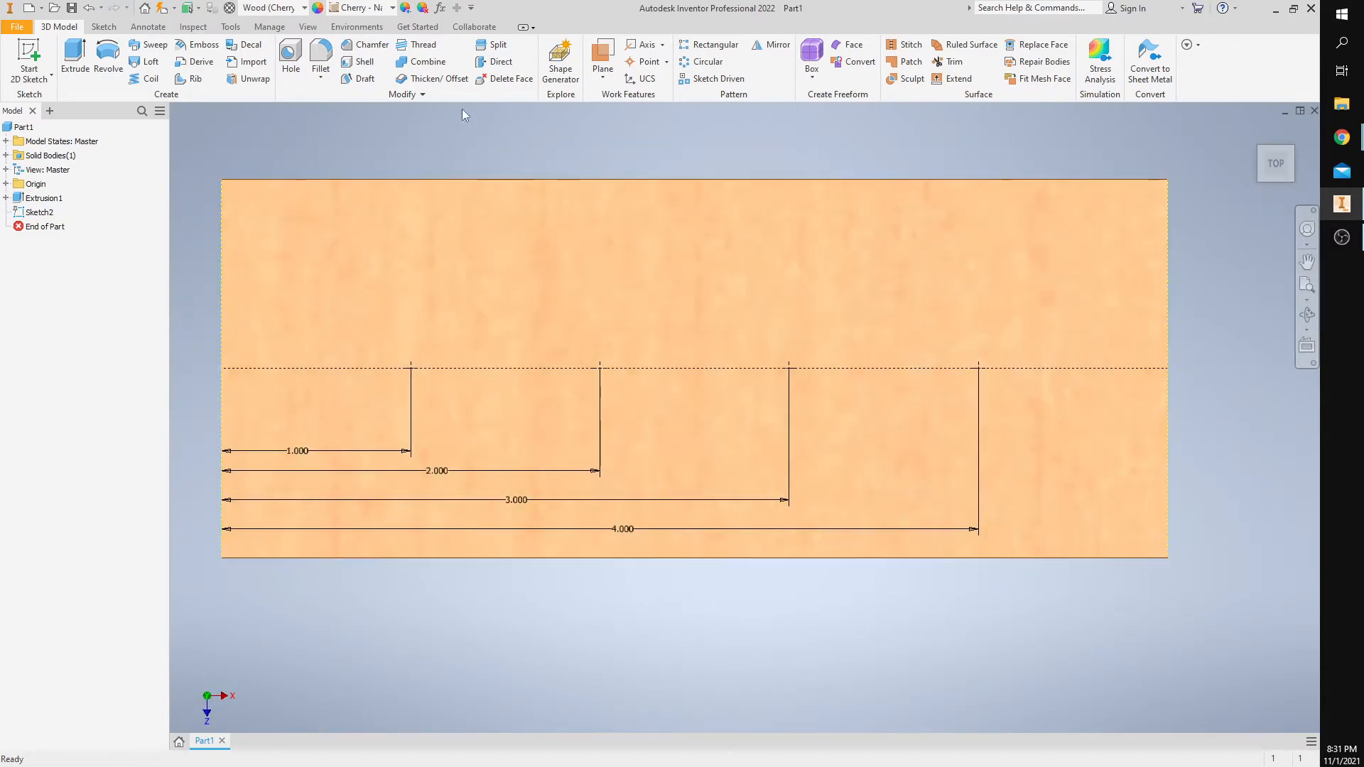
left_click(290, 57)
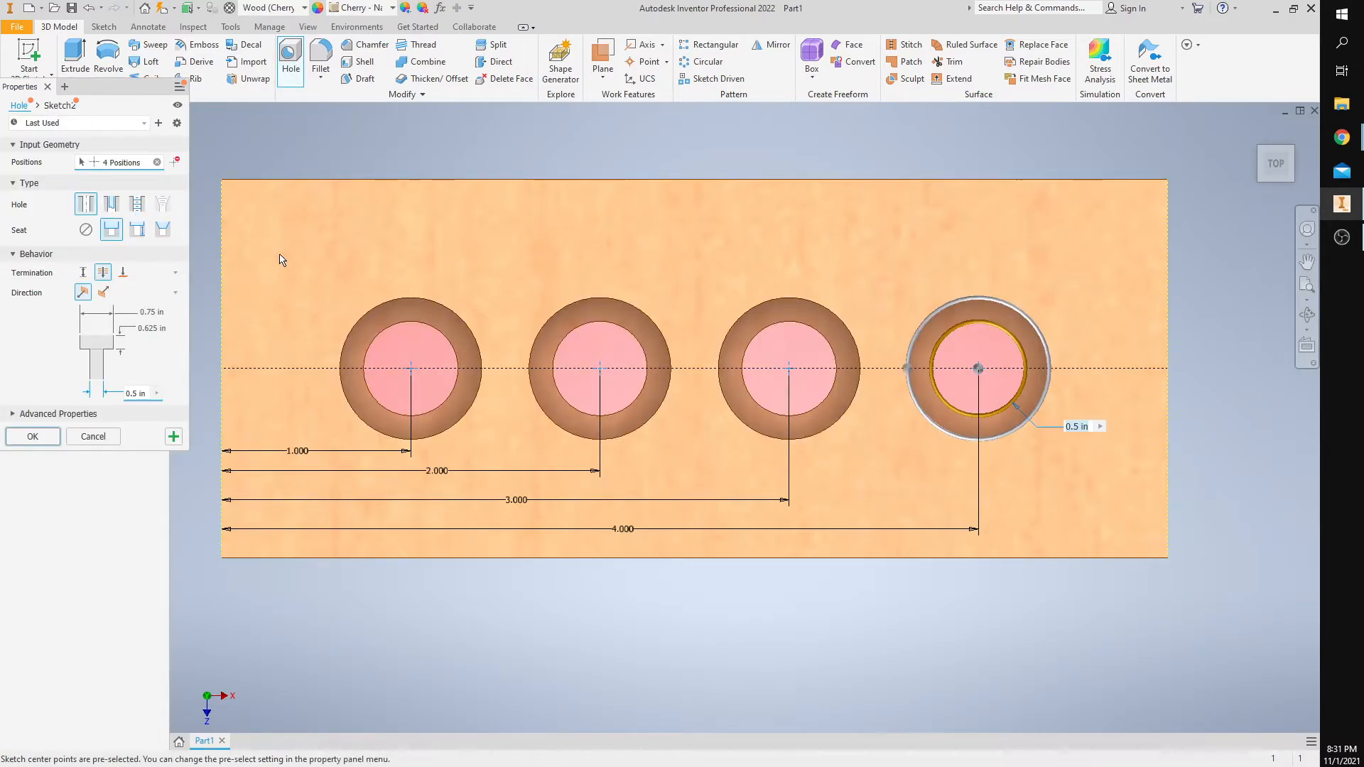
left_click(157, 163)
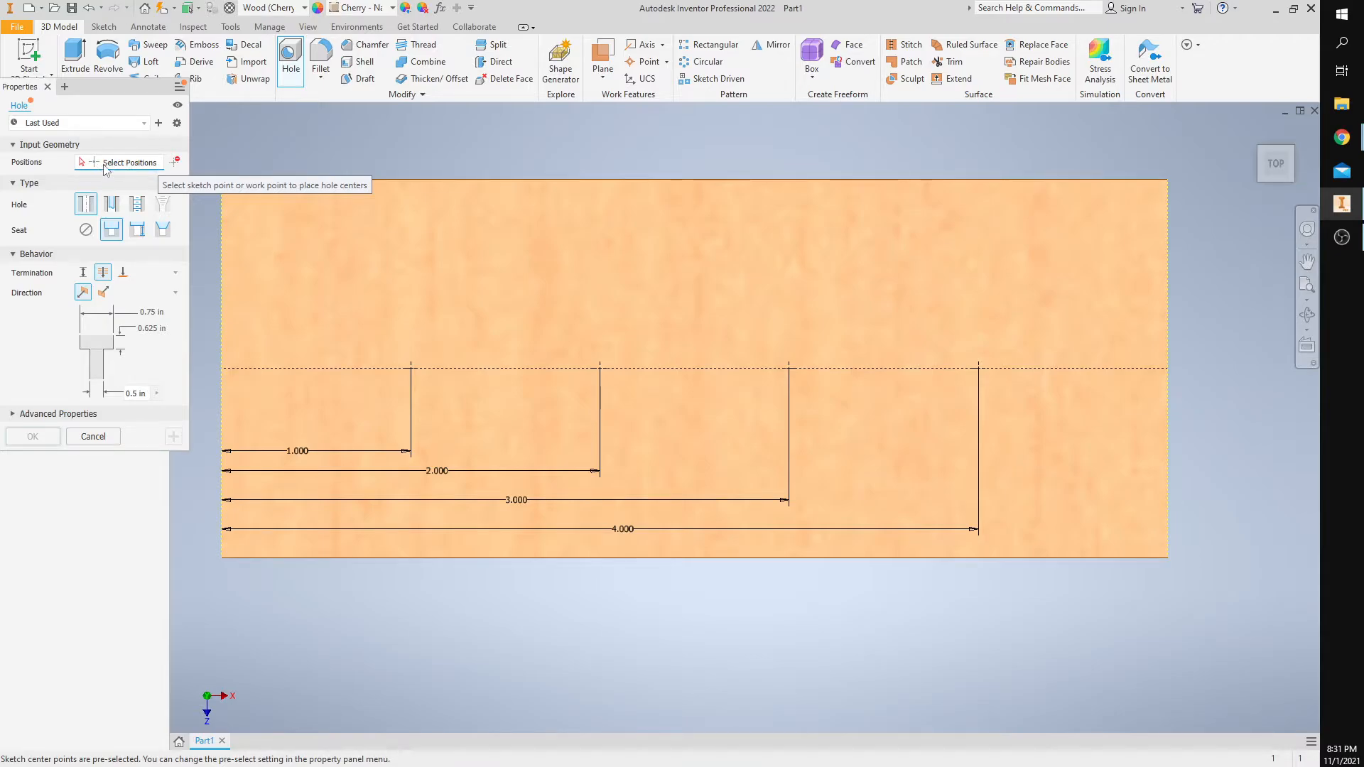
left_click(411, 369)
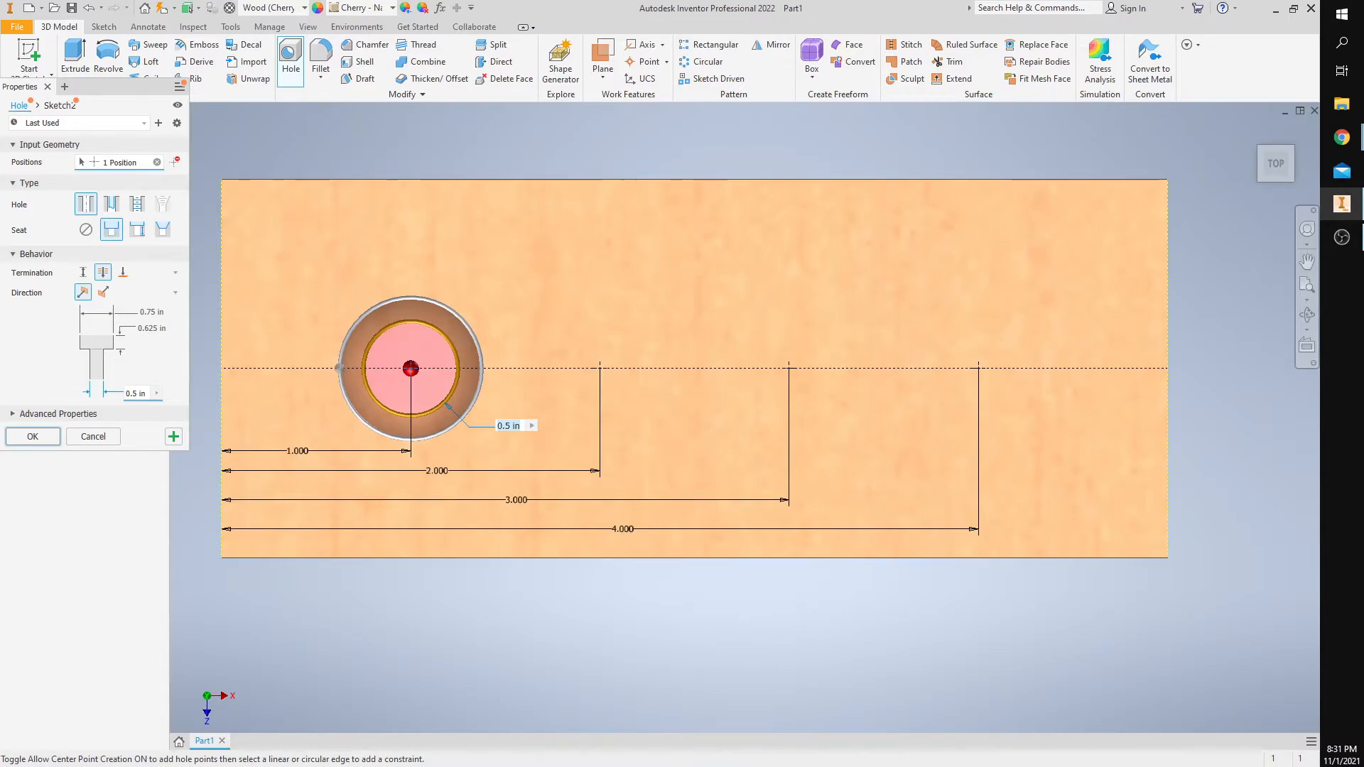
Step: Check the Figure 4 hole notes in Chrome and create the first hole as a simple 0.5 in through hole without a seat
key("alt+Tab")
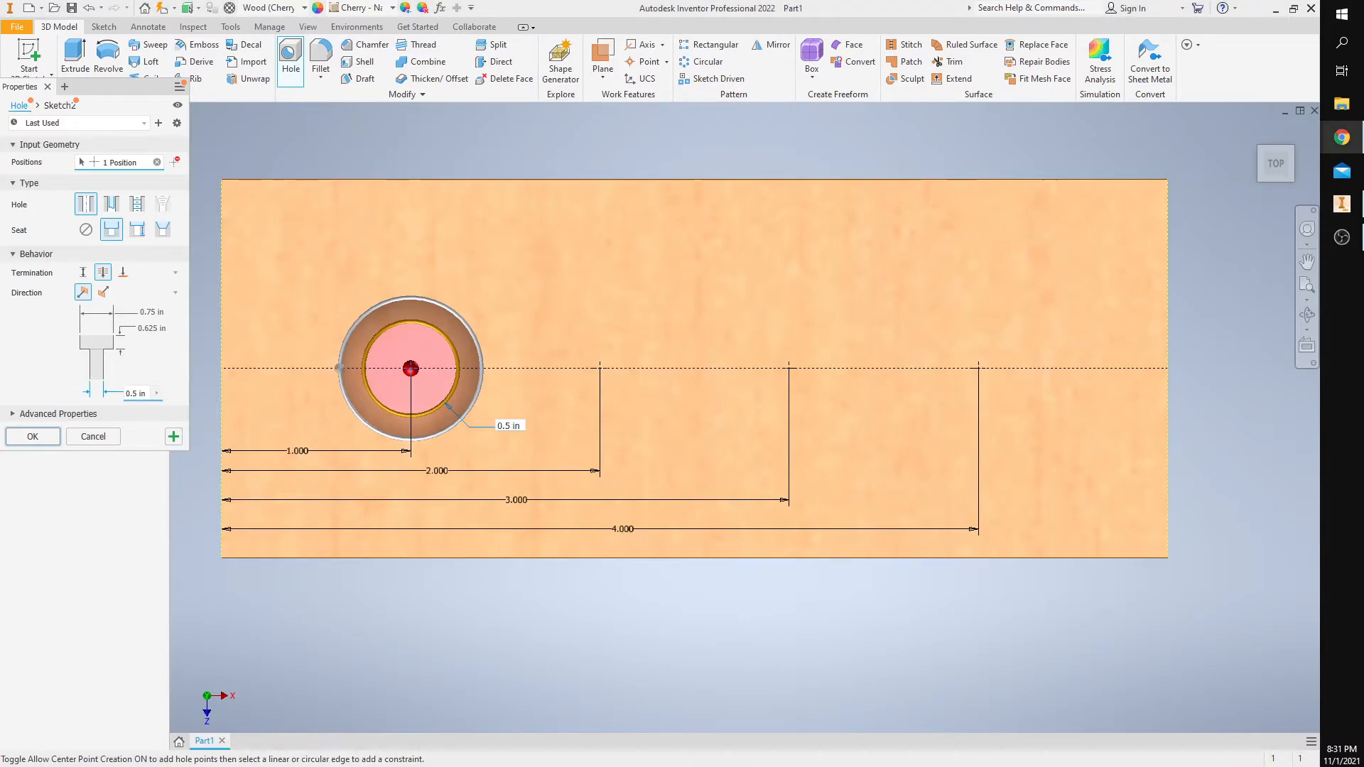
left_click_drag(1363, 111, 733, 23)
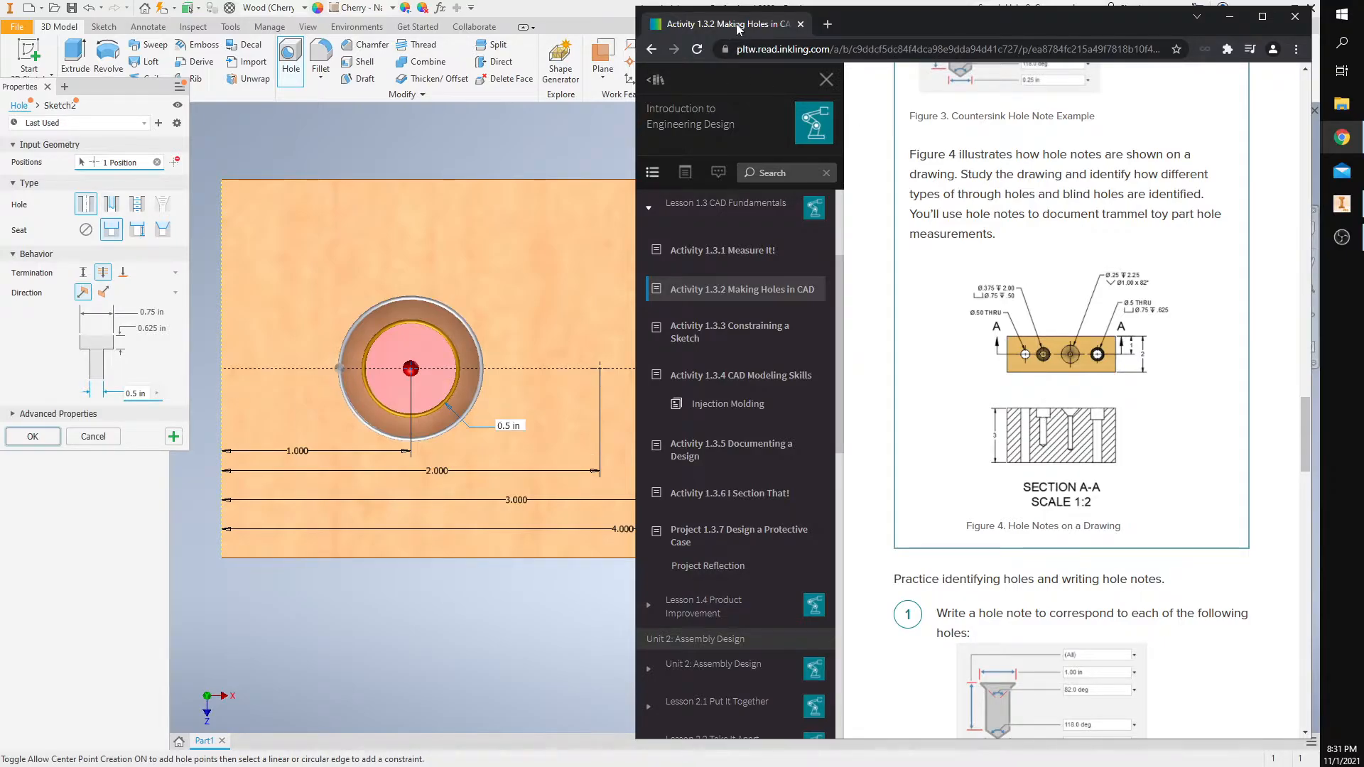
left_click_drag(737, 25, 1363, 206)
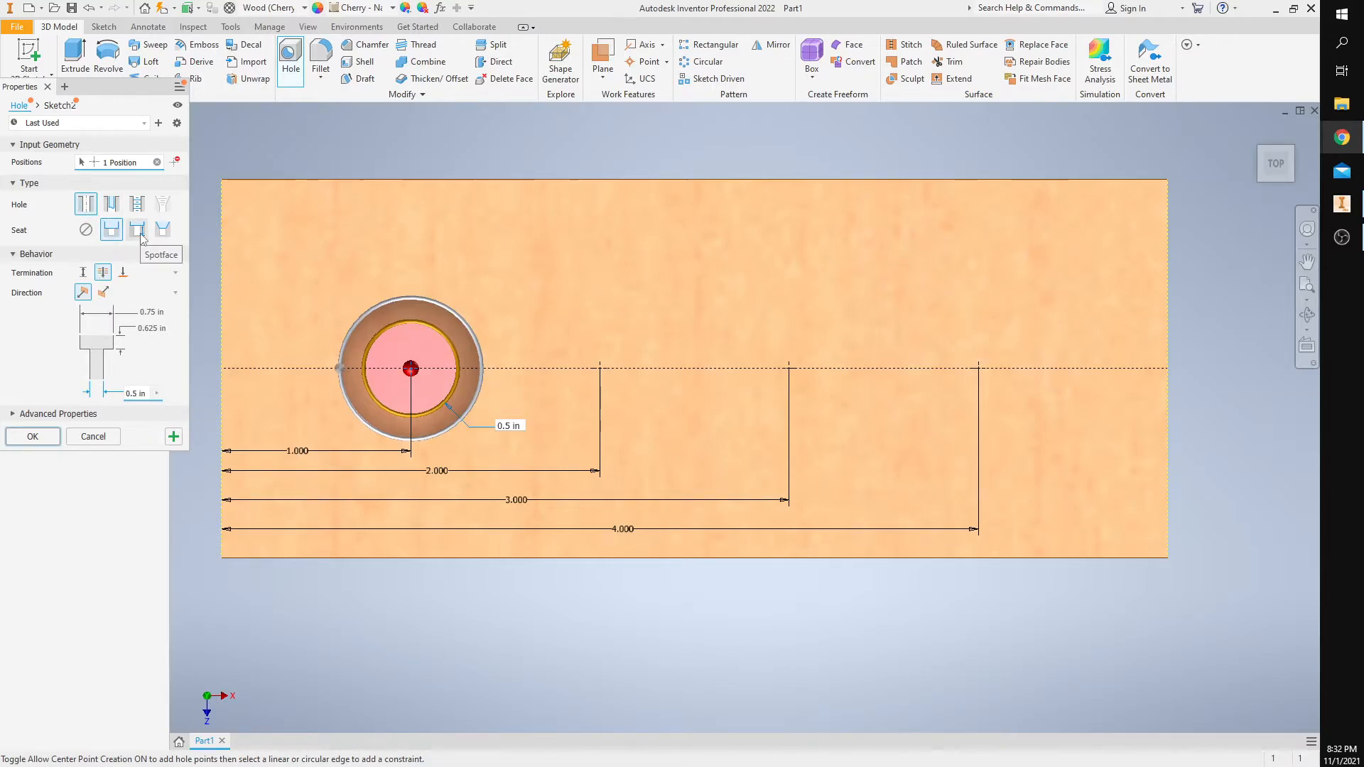
left_click(83, 236)
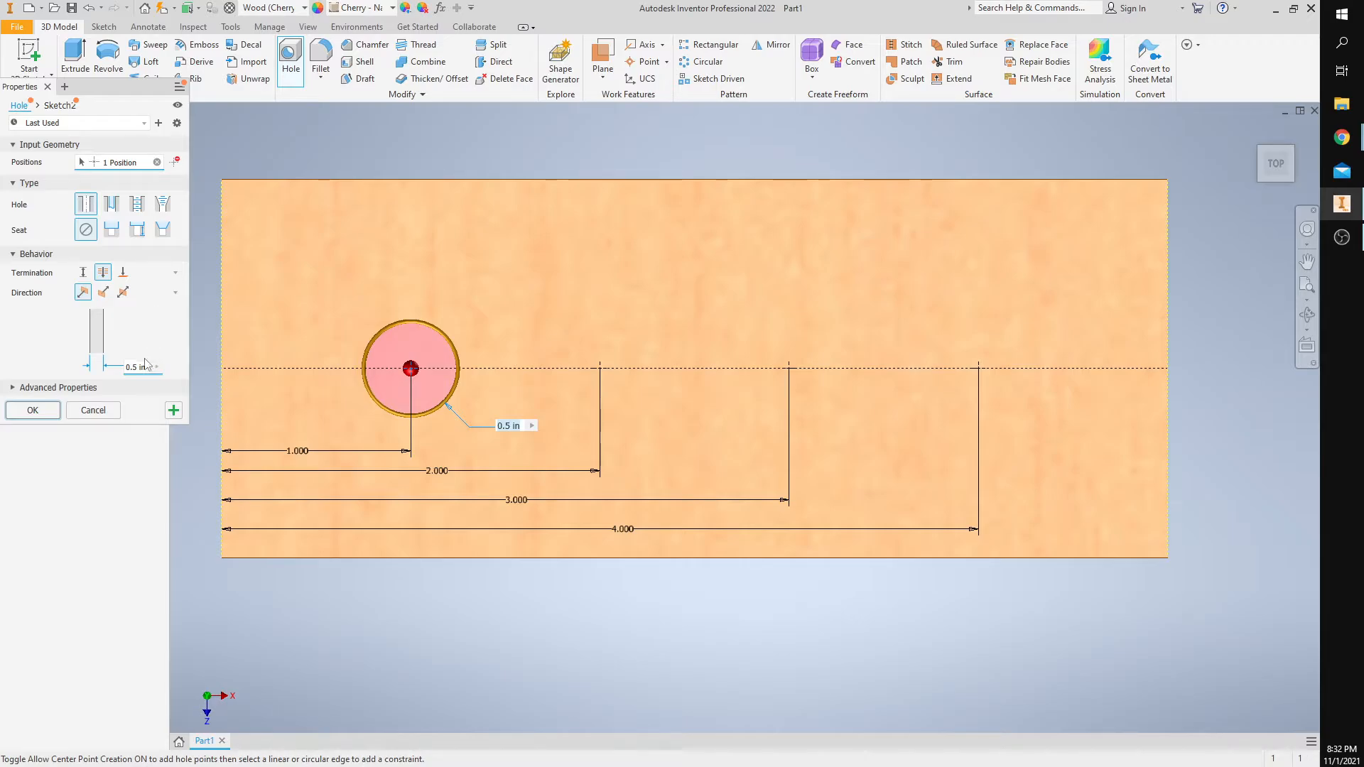
left_click(33, 410)
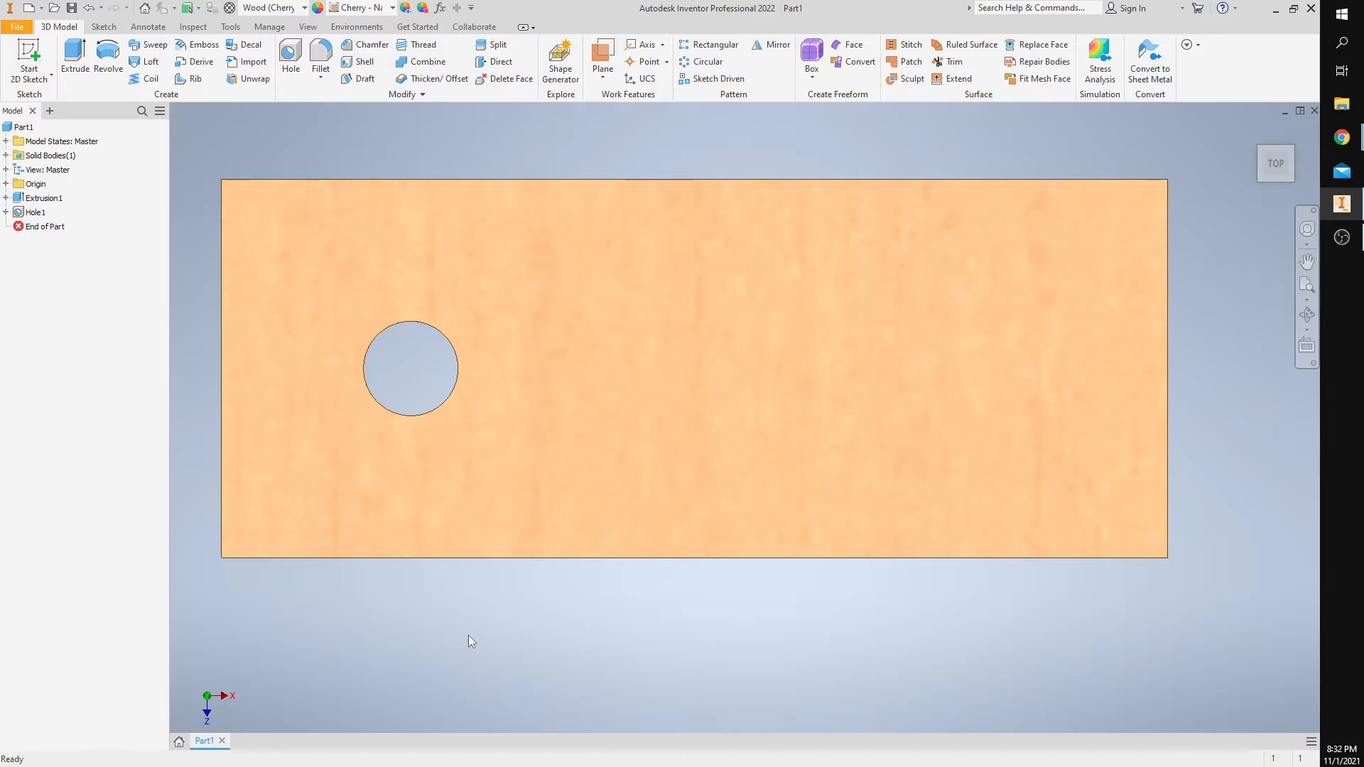
Step: Share the first hole's sketch so its points can be reused for other holes
left_click(6, 213)
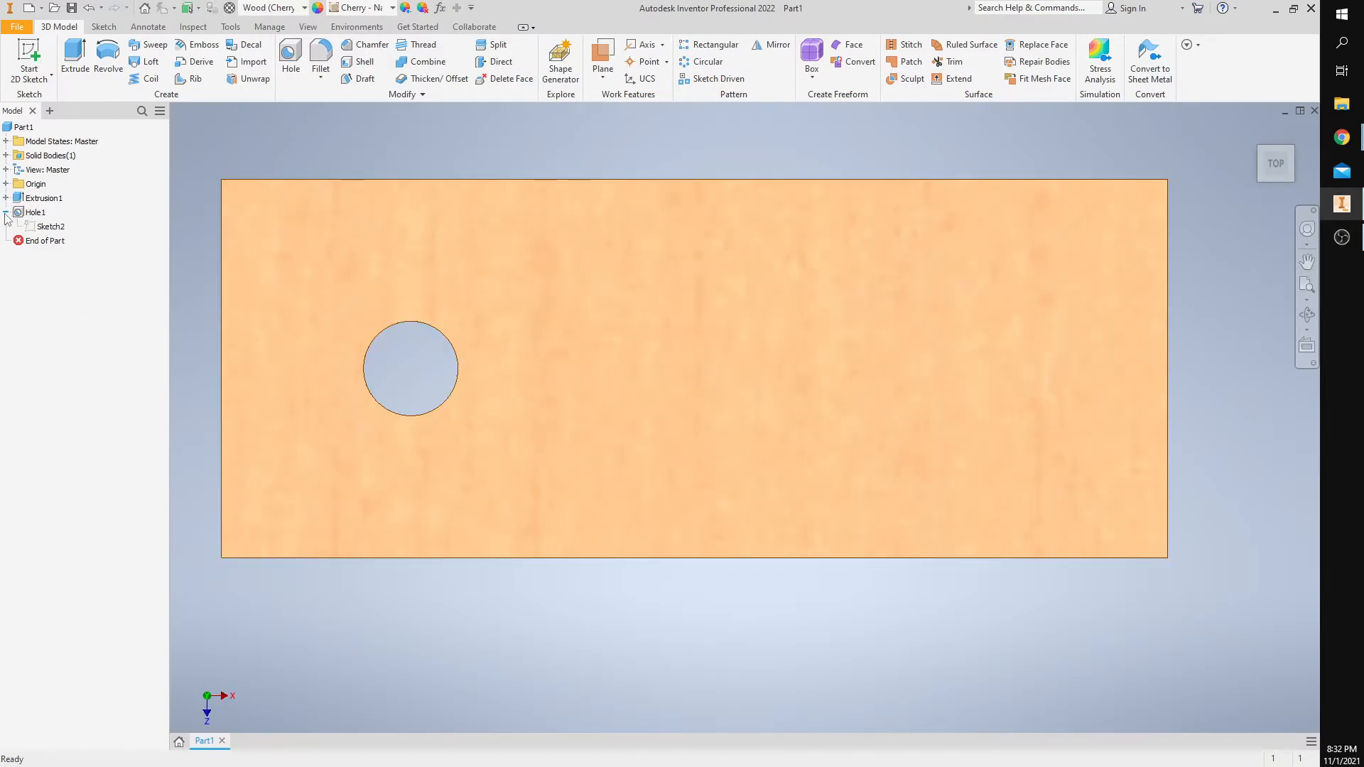
left_click(50, 228)
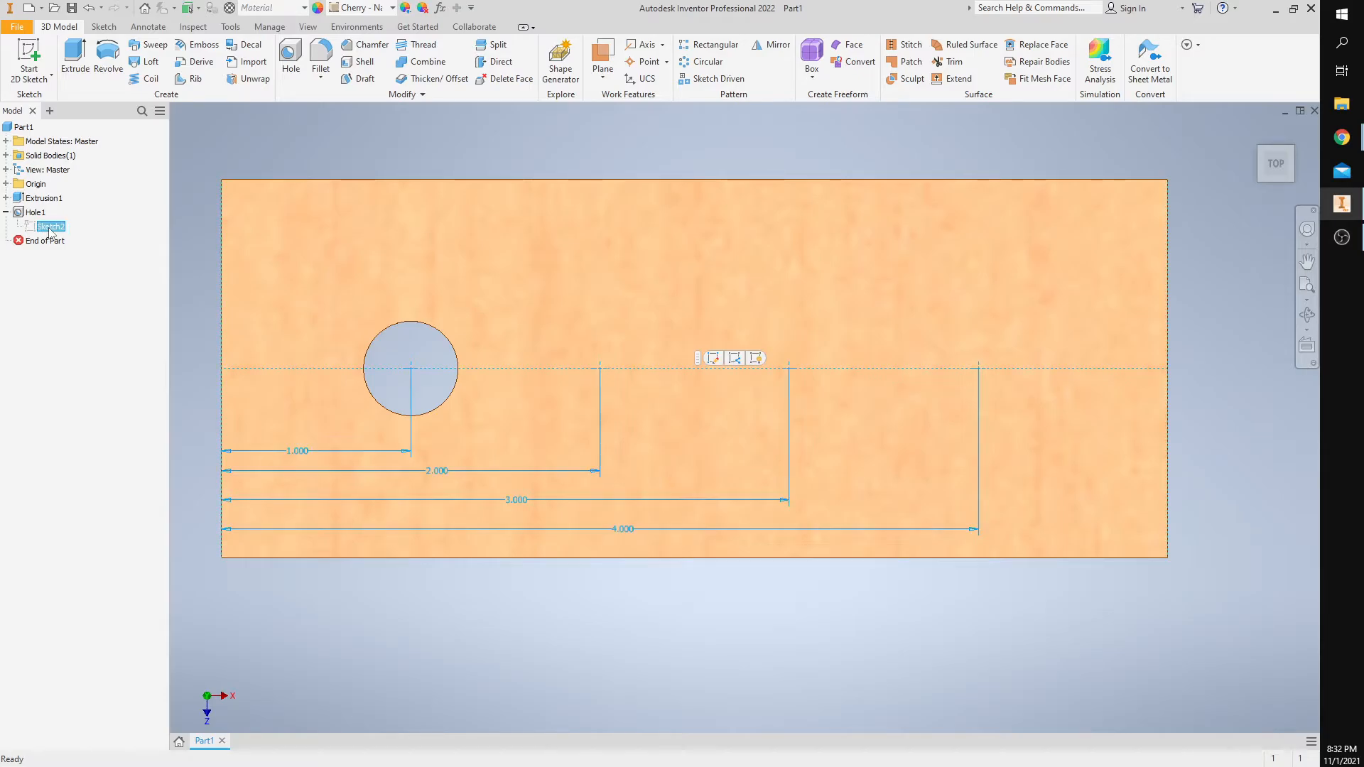
right_click(50, 232)
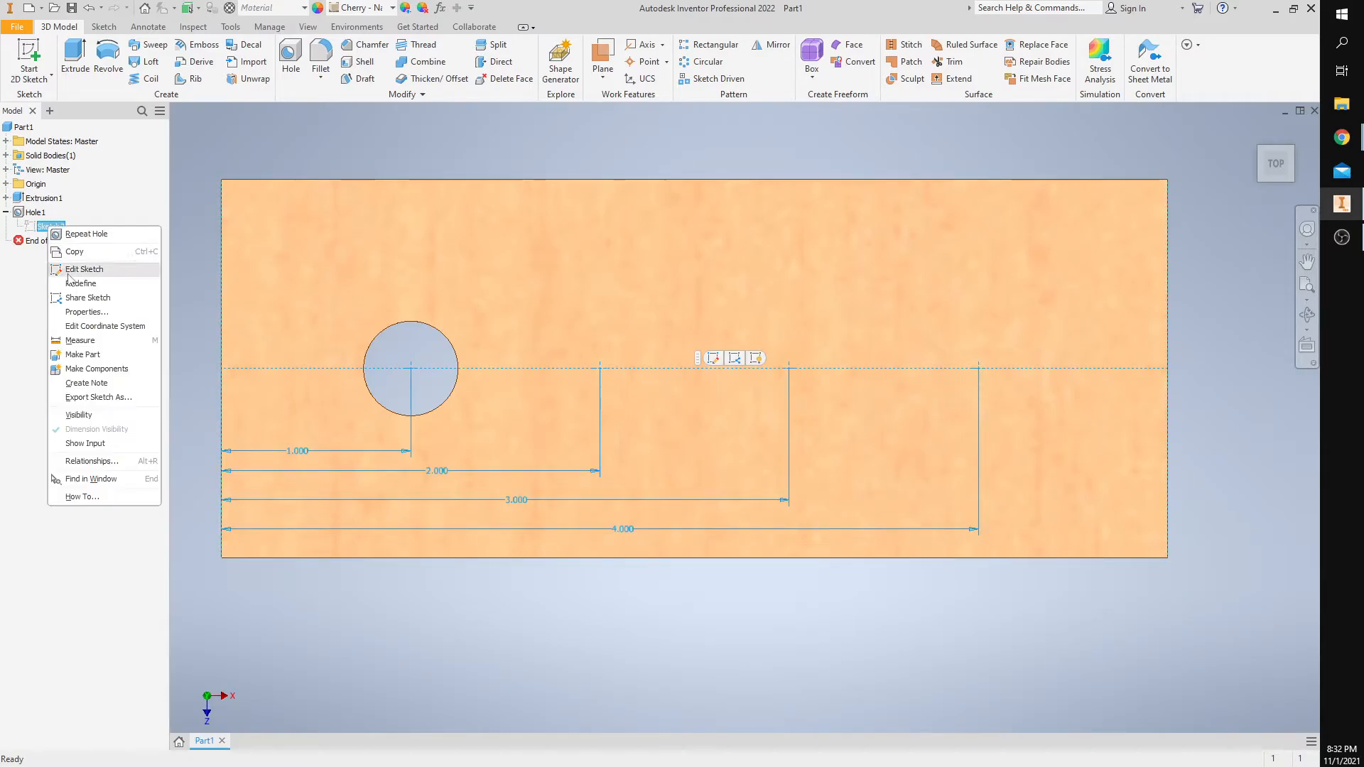
left_click(85, 299)
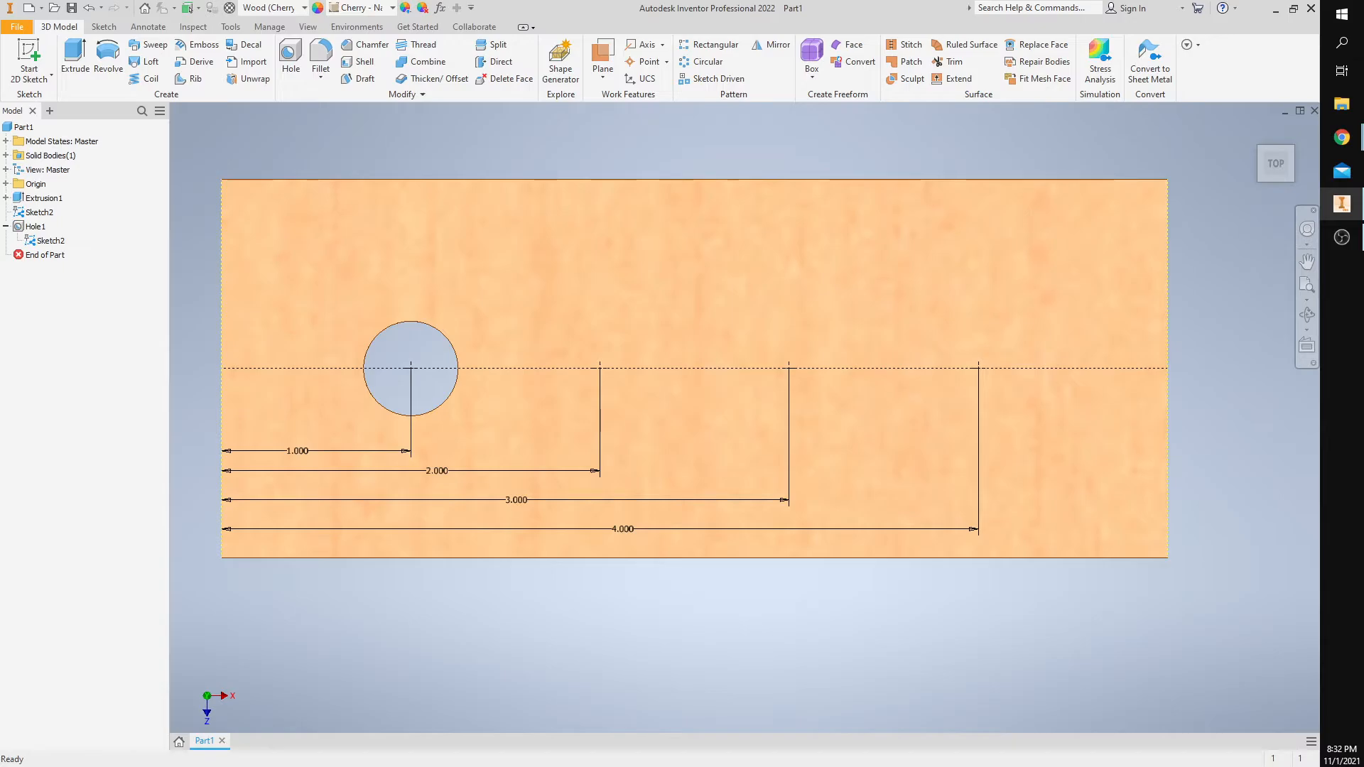
Step: Switch to Chrome and examine the Figure 4 note for the second hole in Activity 1.3.2
left_click(1341, 137)
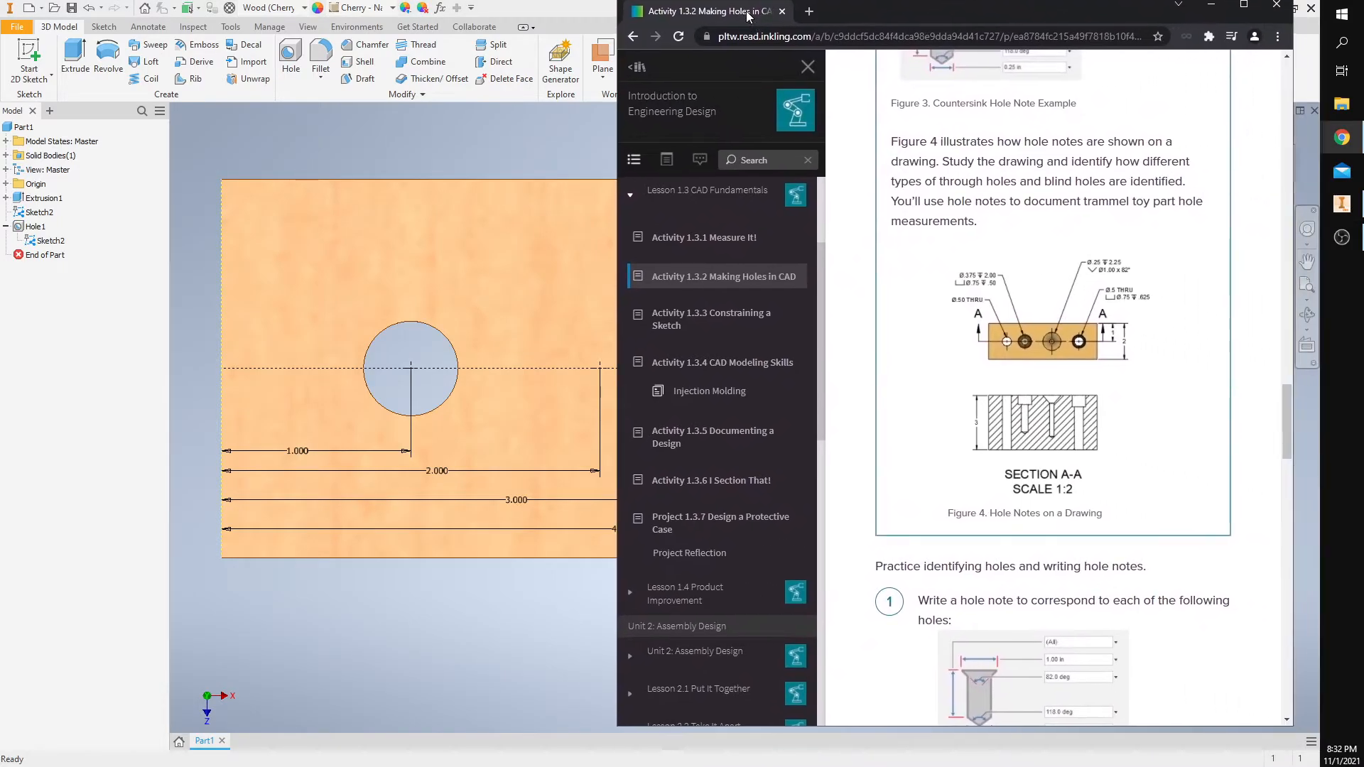
left_click_drag(747, 12, 756, 22)
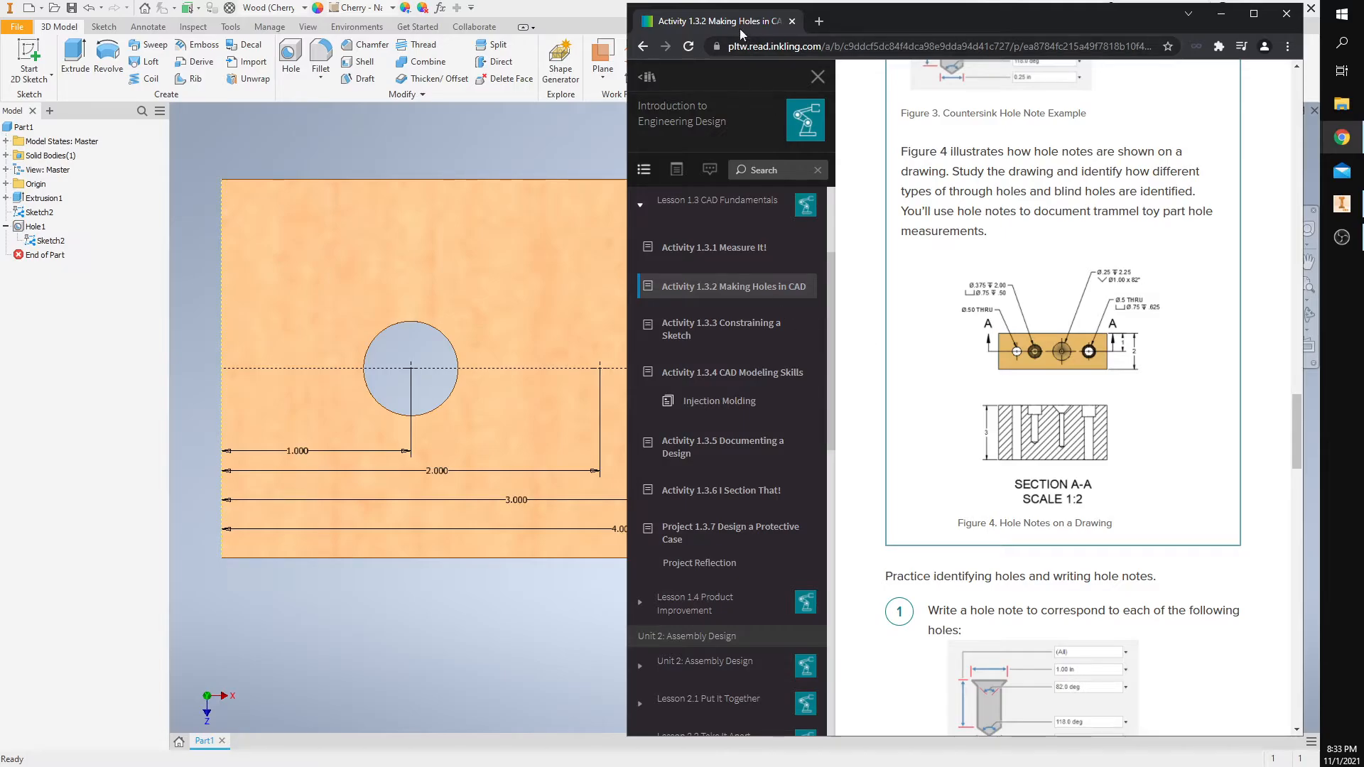
left_click_drag(739, 26, 1363, 199)
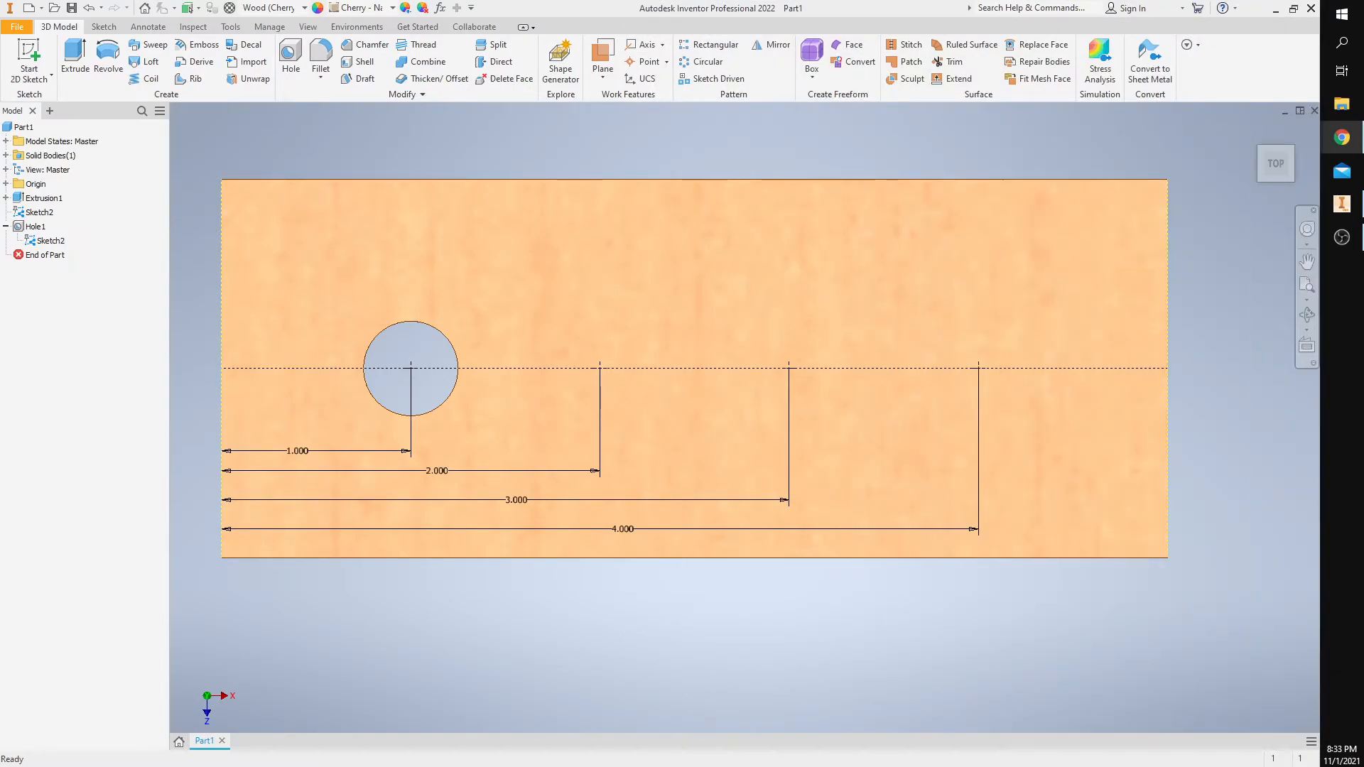
Step: Start a hole only at the point 2 in from the left edge, with distance termination and a counterbore seat
left_click(290, 57)
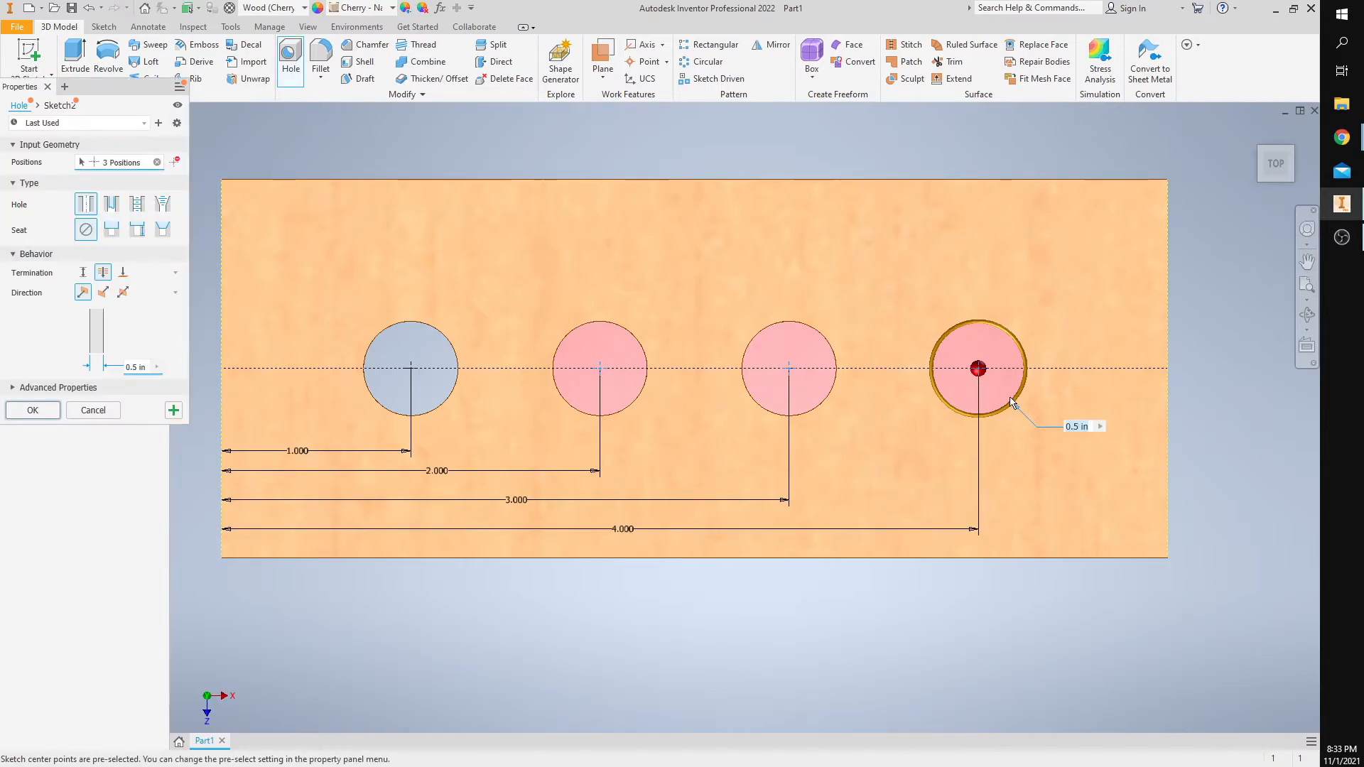
left_click(157, 162)
left_click(601, 365)
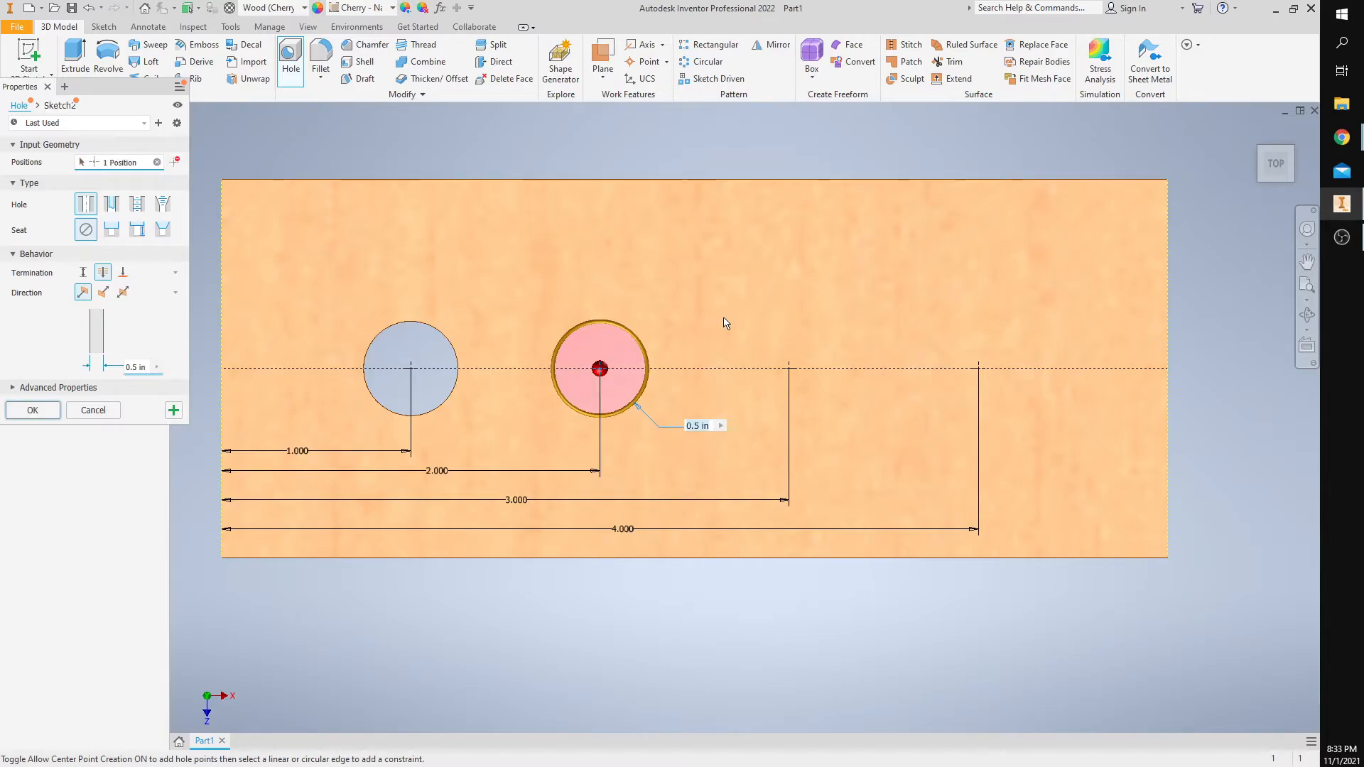
left_click(84, 274)
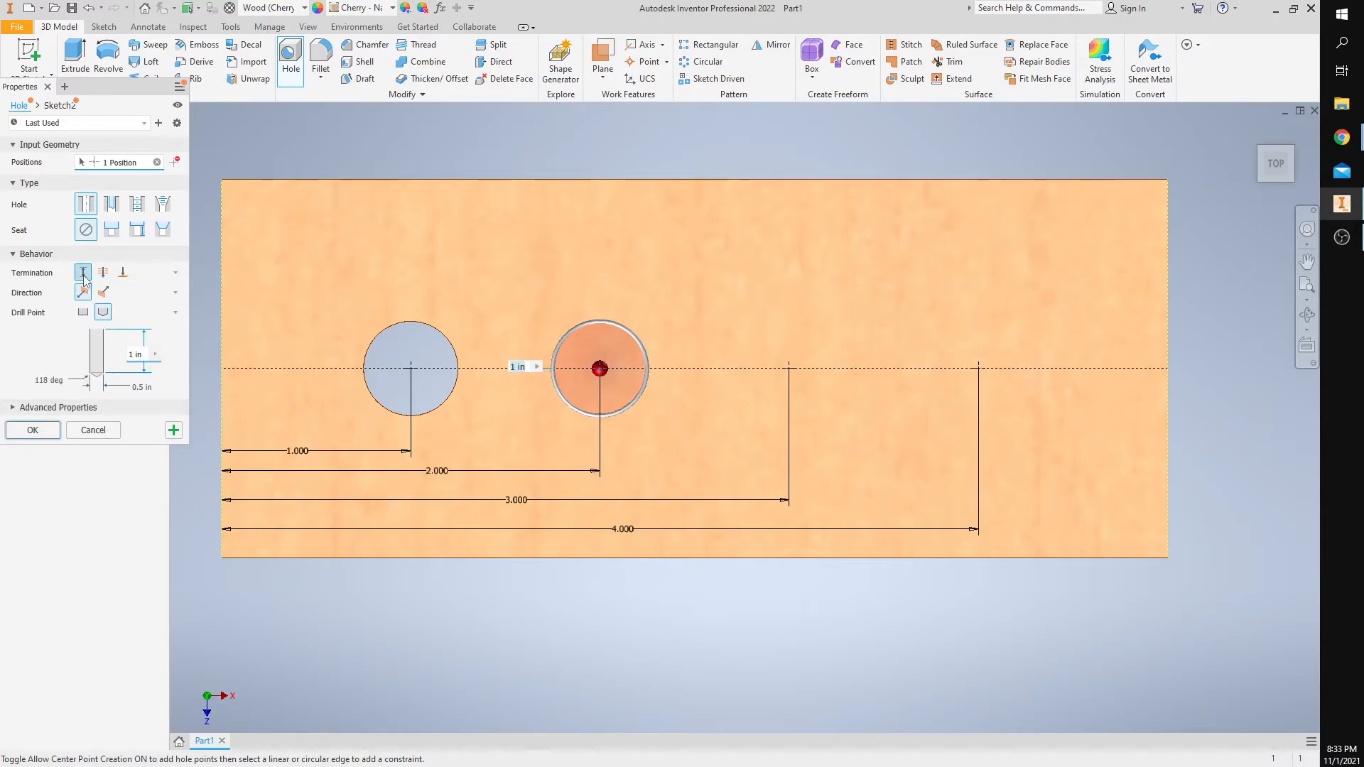
left_click(111, 229)
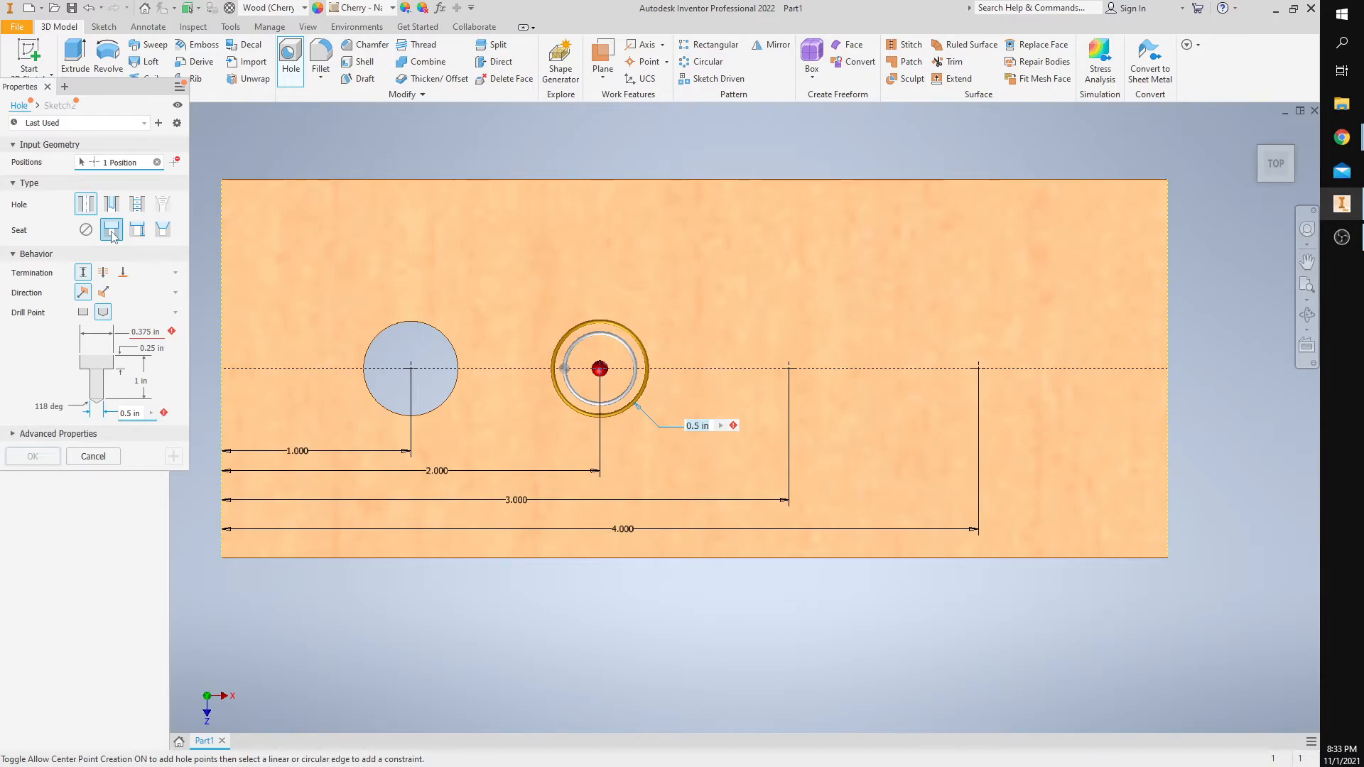
Step: Set the second hole's diameter to 0.375 in and its depth to 2 in
left_click(131, 417)
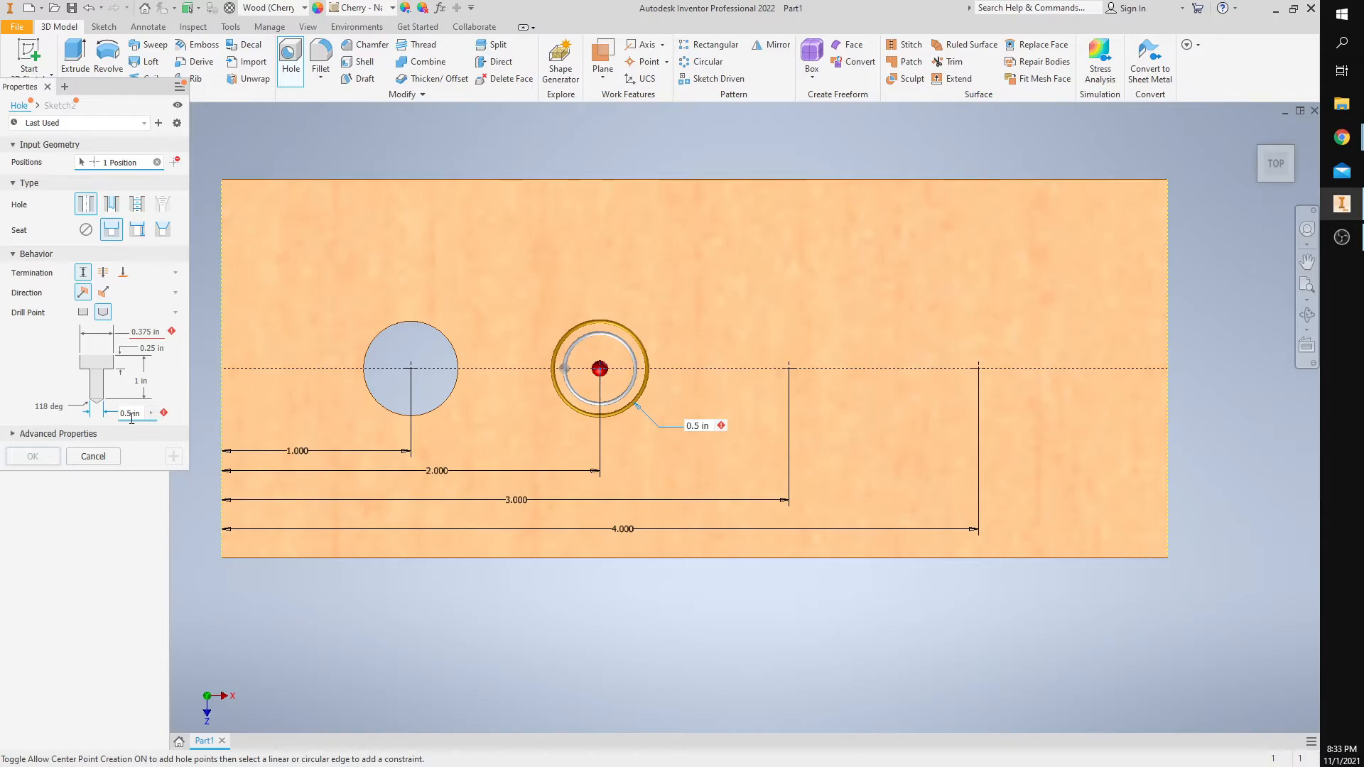
key("BackSpace")
type("375")
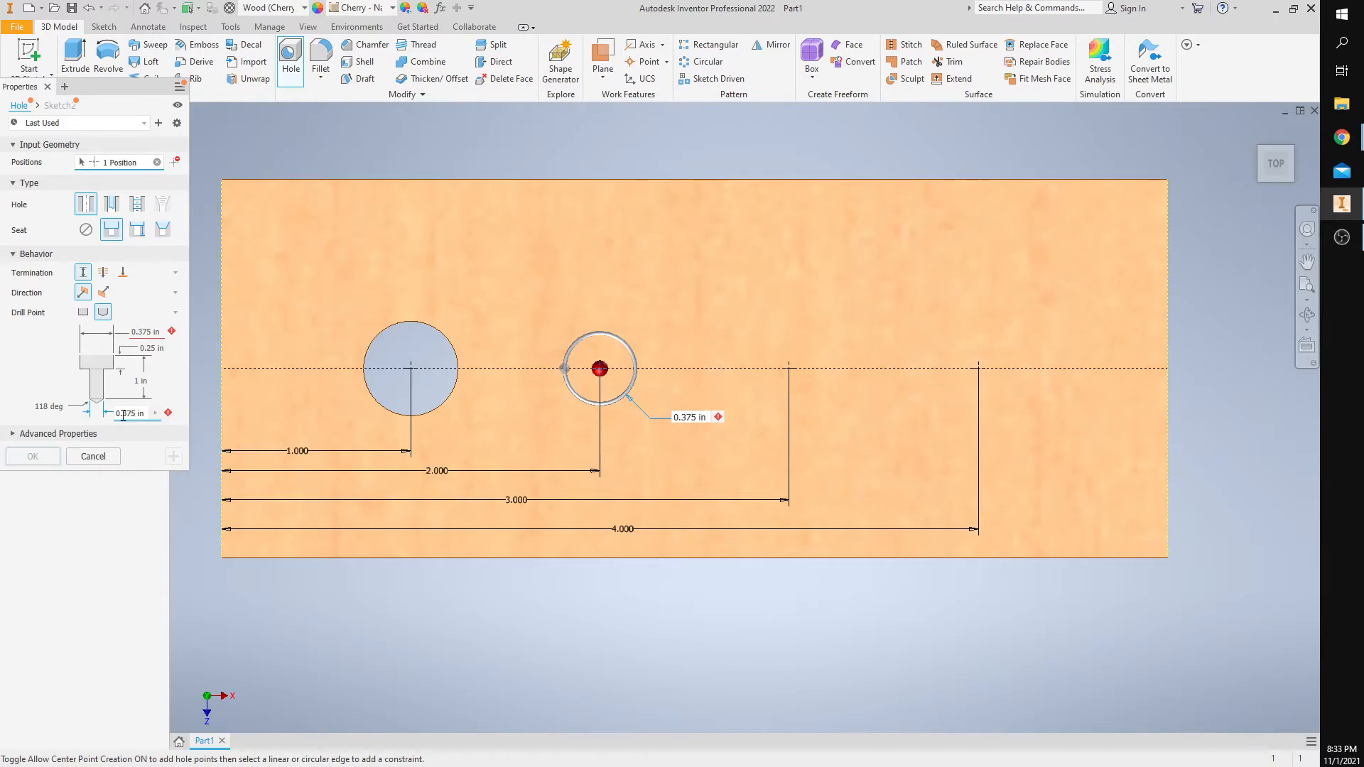
left_click(134, 382)
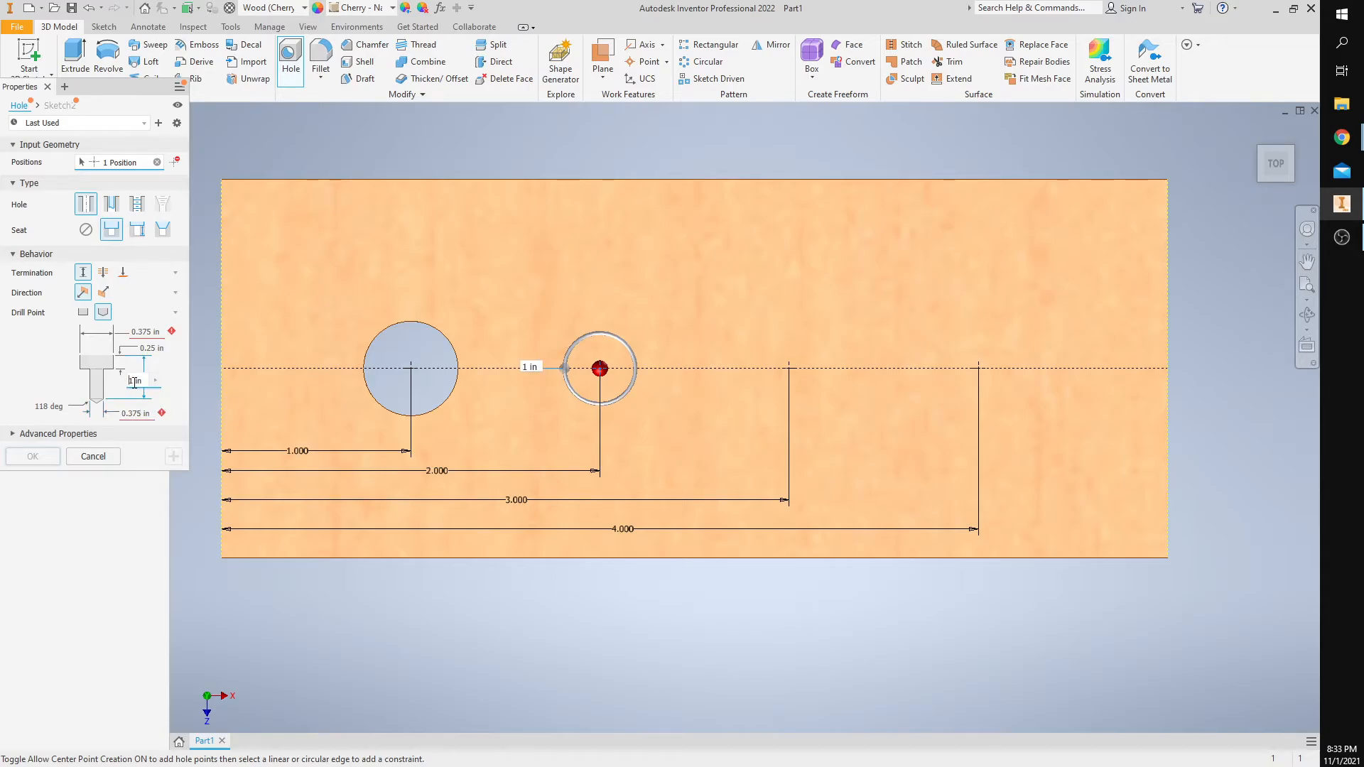
type("2")
Step: Set the counterbore diameter to 0.75 in and its depth to 0.50 in, and create the second hole
left_click(146, 333)
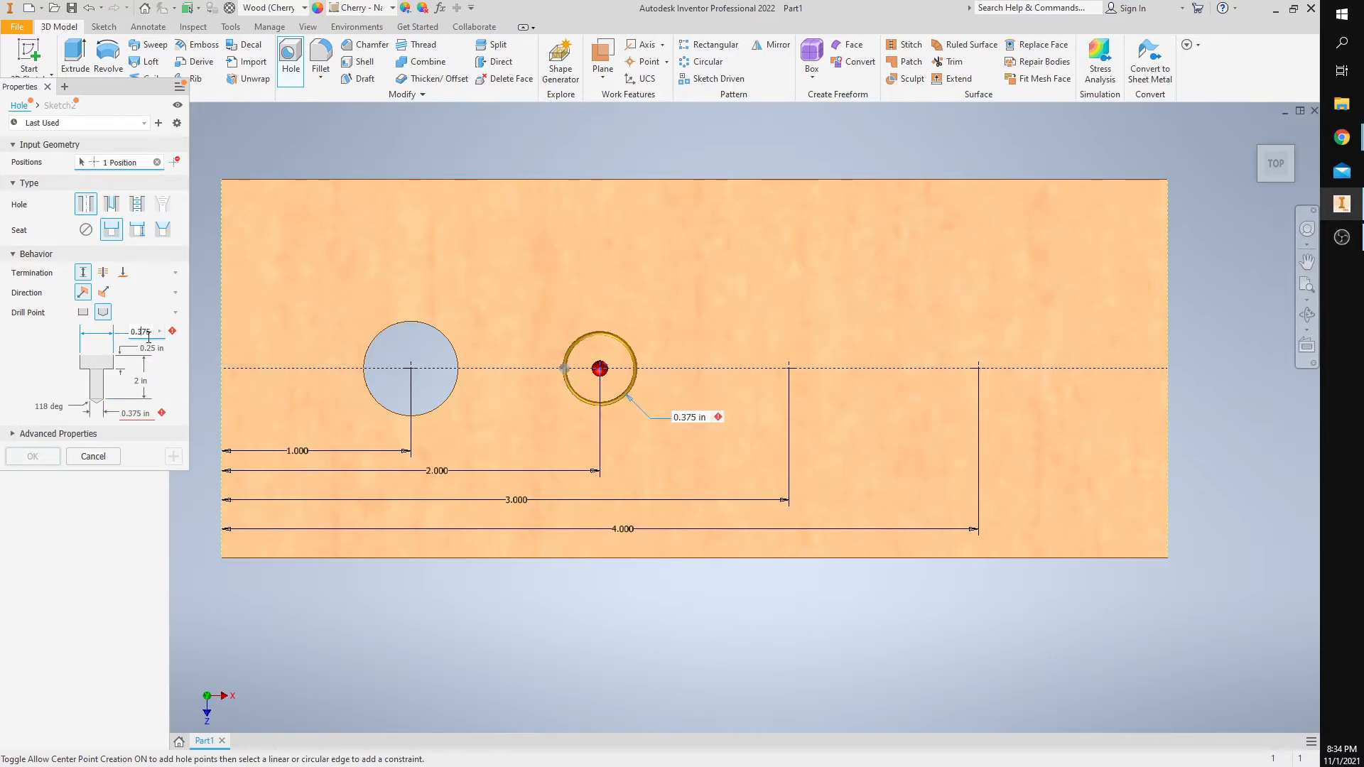
key("BackSpace")
key("BackSpace")
key("BackSpace")
key("BackSpace")
key("BackSpace")
type("0.75")
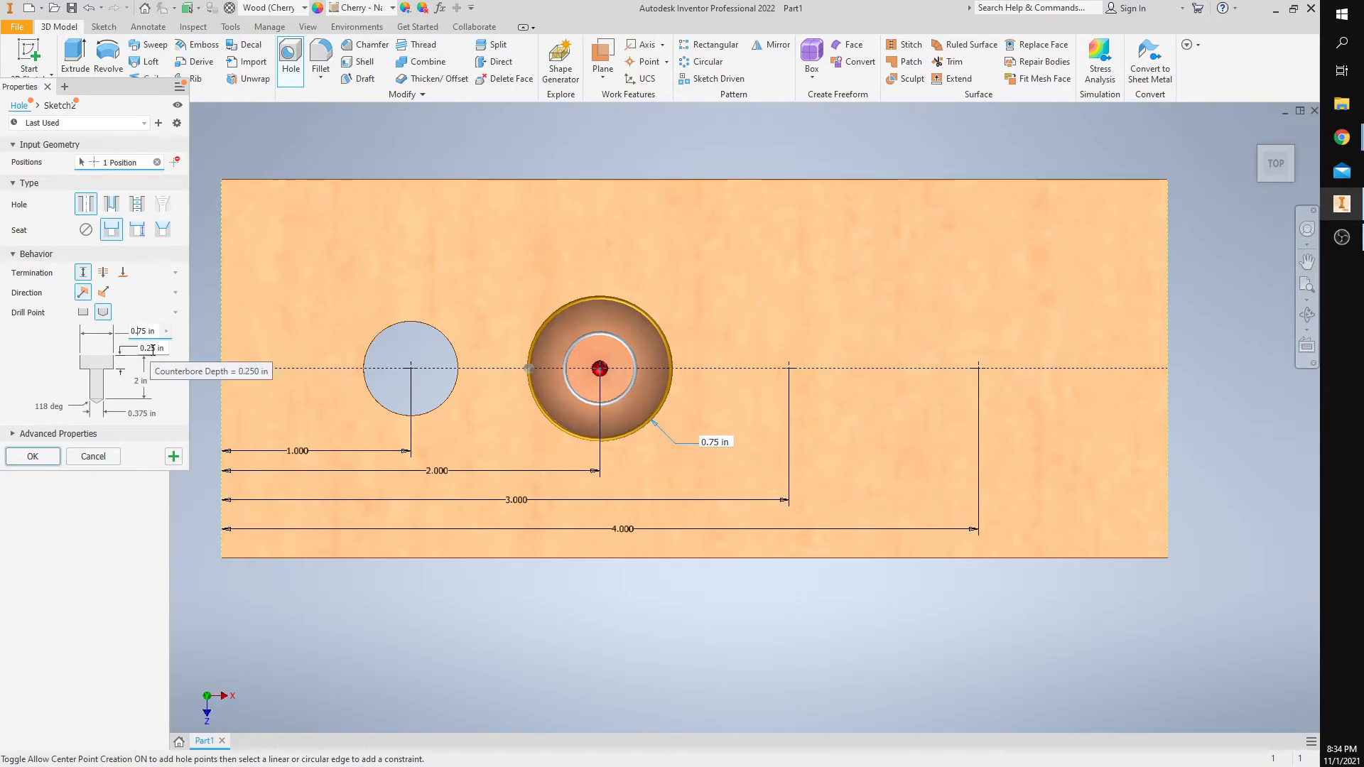
left_click(152, 348)
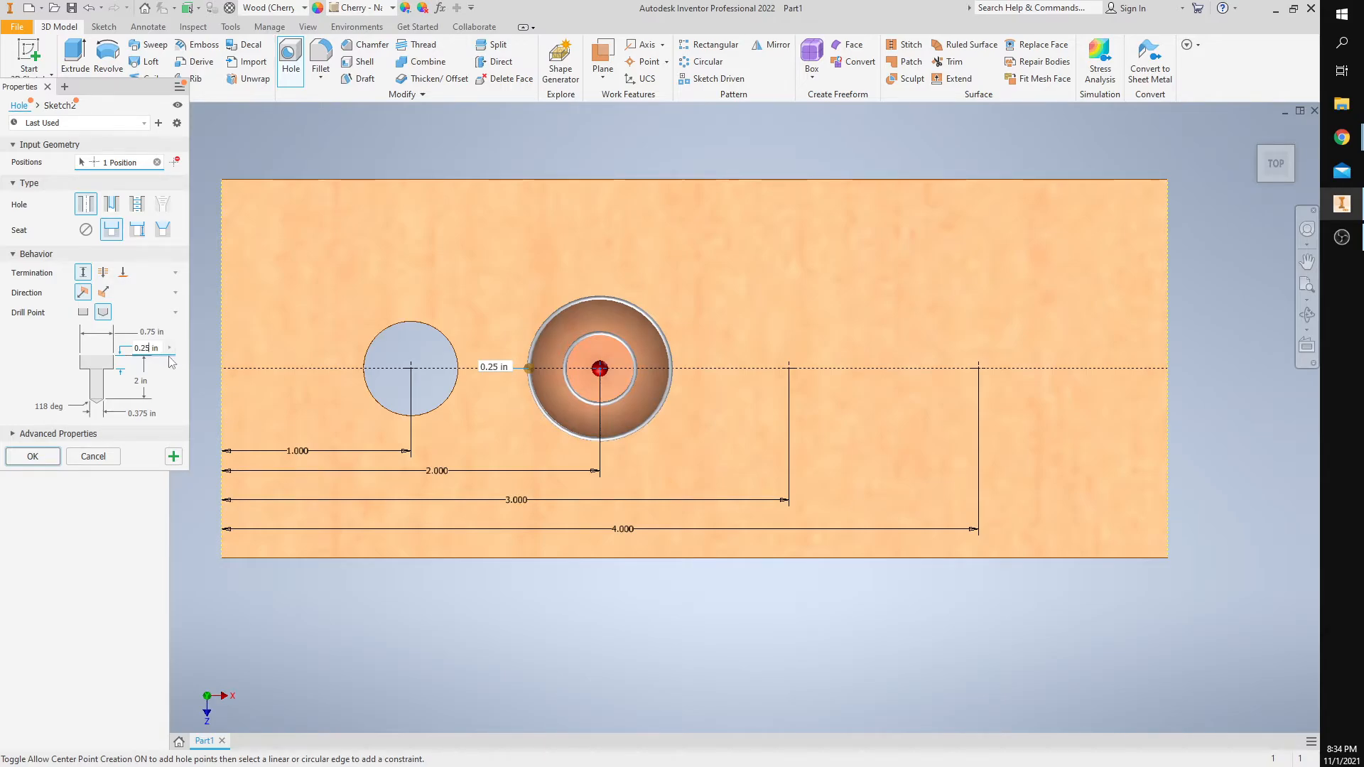
key("BackSpace")
key("BackSpace")
type("50")
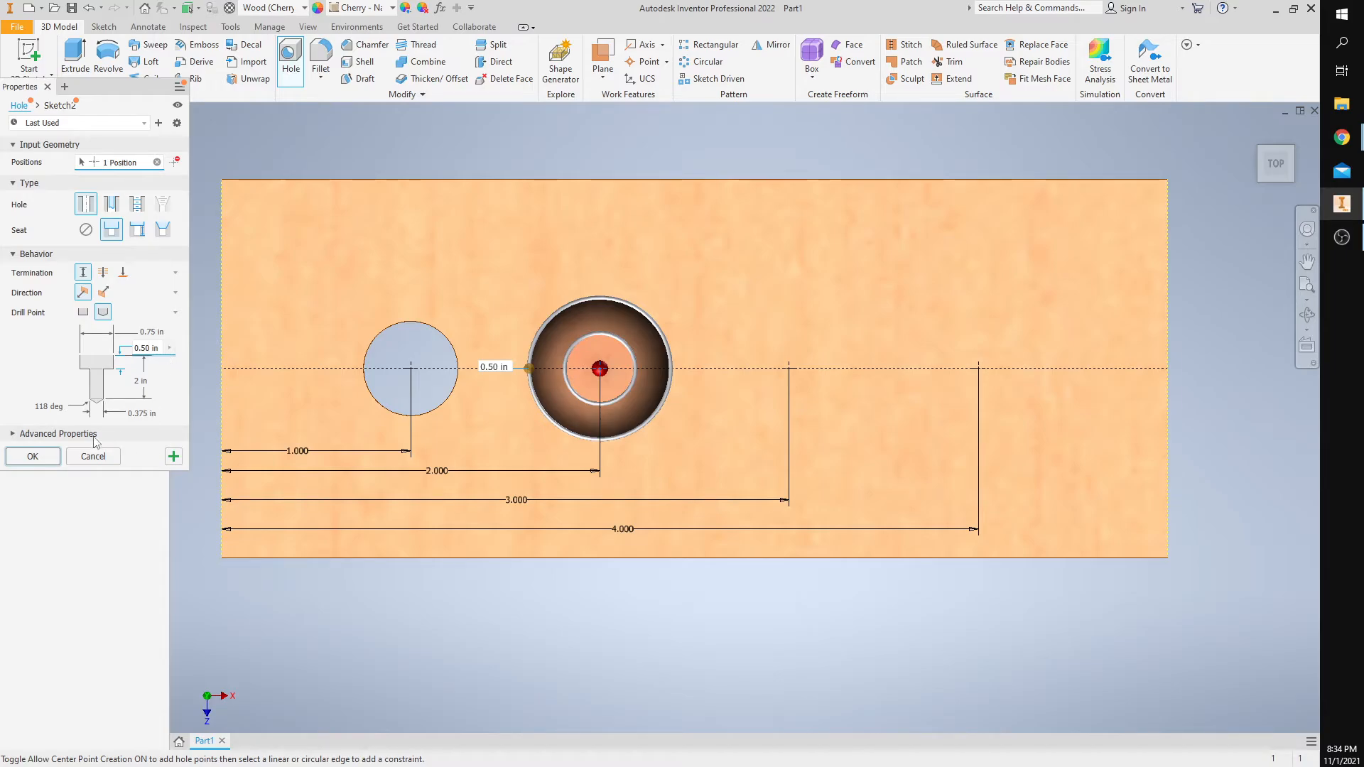
left_click(34, 458)
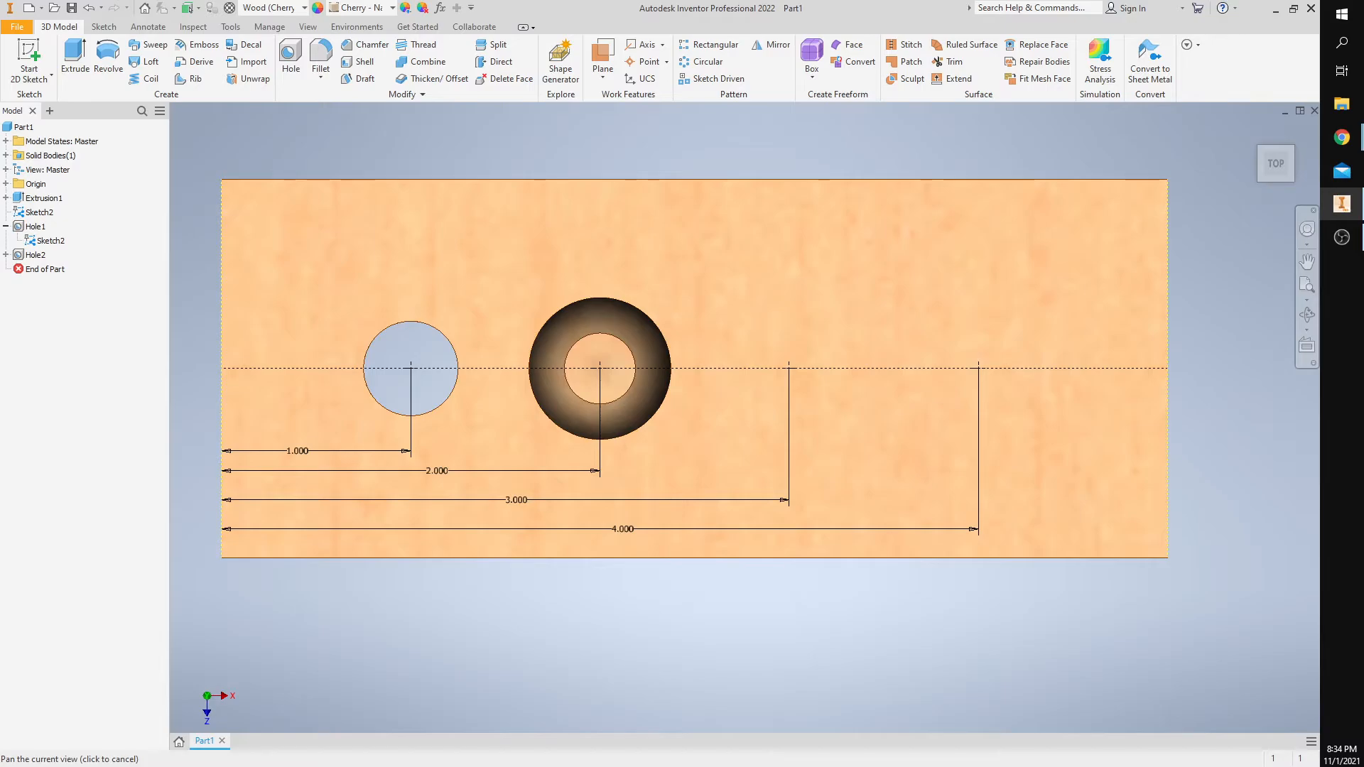
Step: Switch to Chrome and examine the Figure 4 note for the third hole in Activity 1.3.2
left_click(1342, 137)
left_click_drag(969, 91, 734, 26)
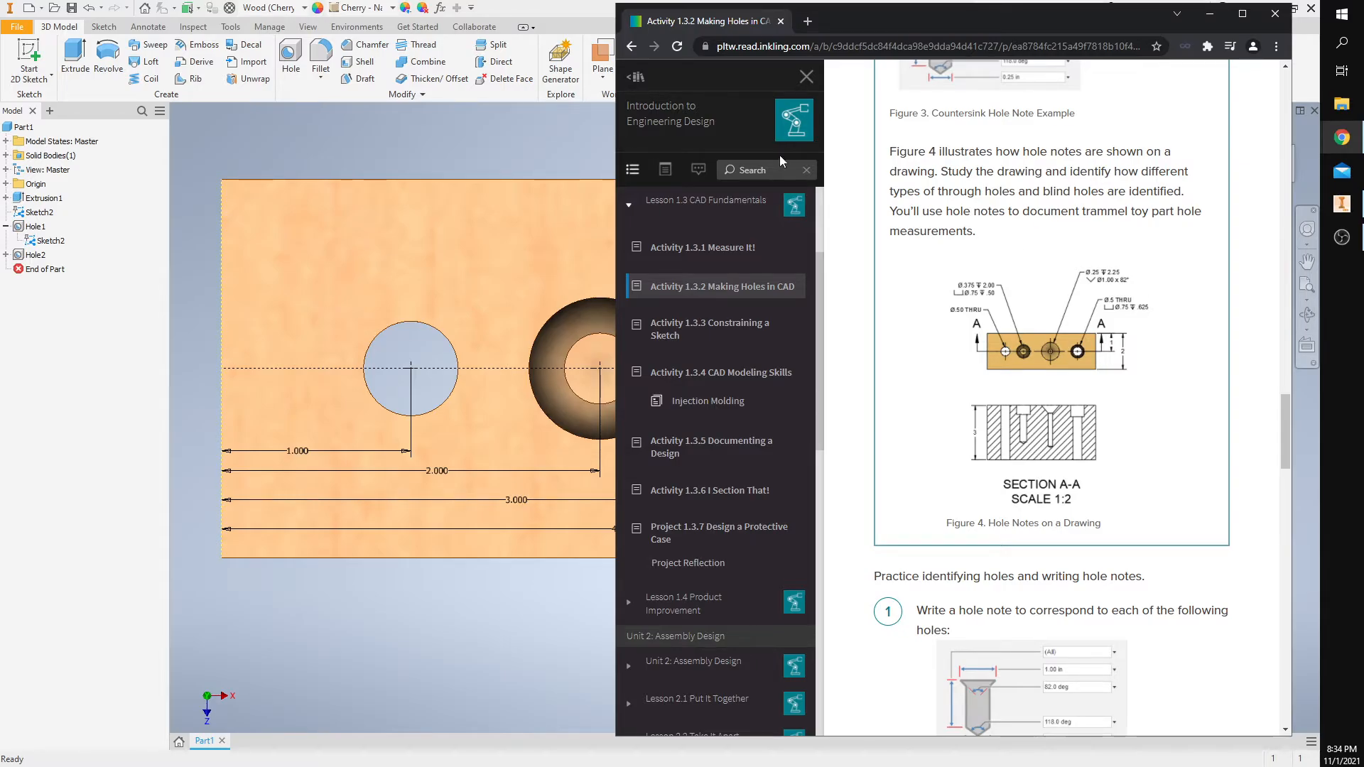
left_click_drag(756, 30, 1363, 171)
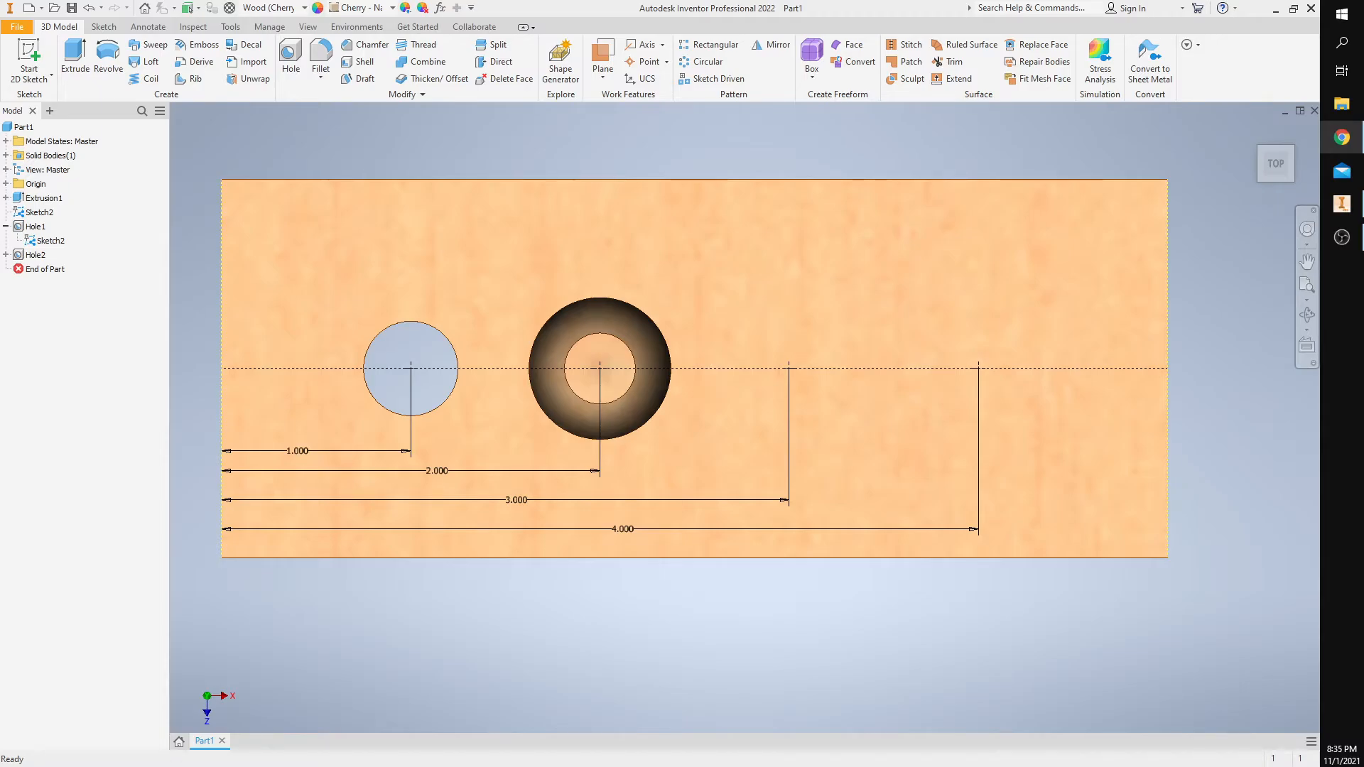
Step: Start a hole only at the point 3 in from the left edge, with a countersink seat
left_click(294, 60)
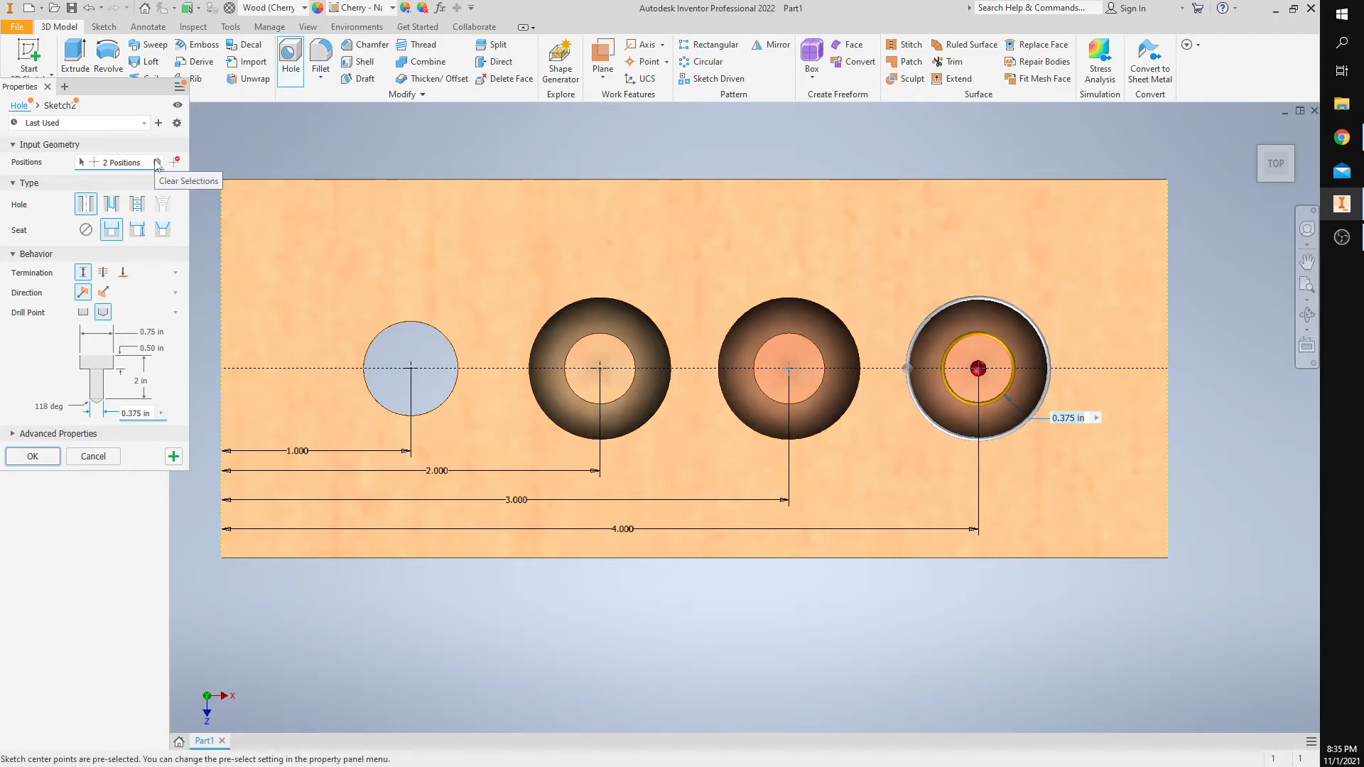
left_click(157, 163)
left_click(789, 369)
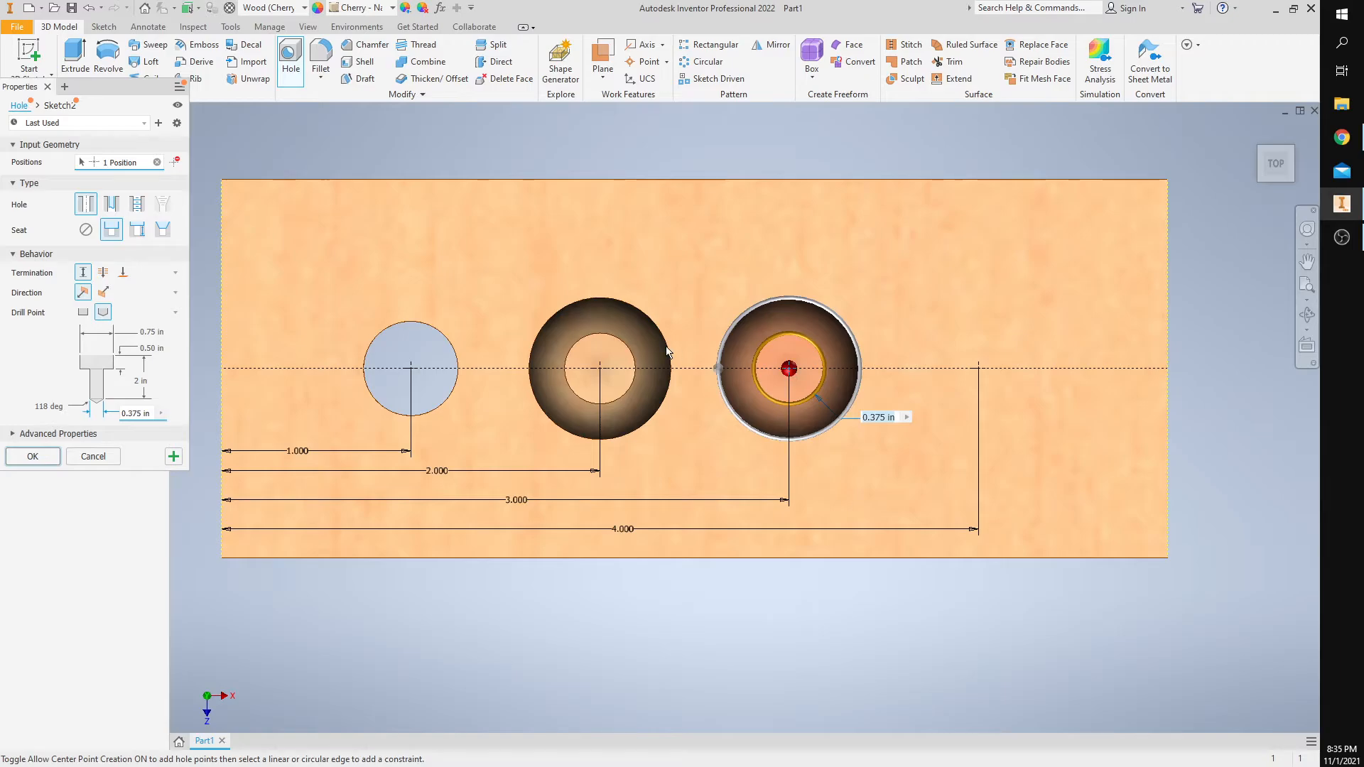
left_click(162, 229)
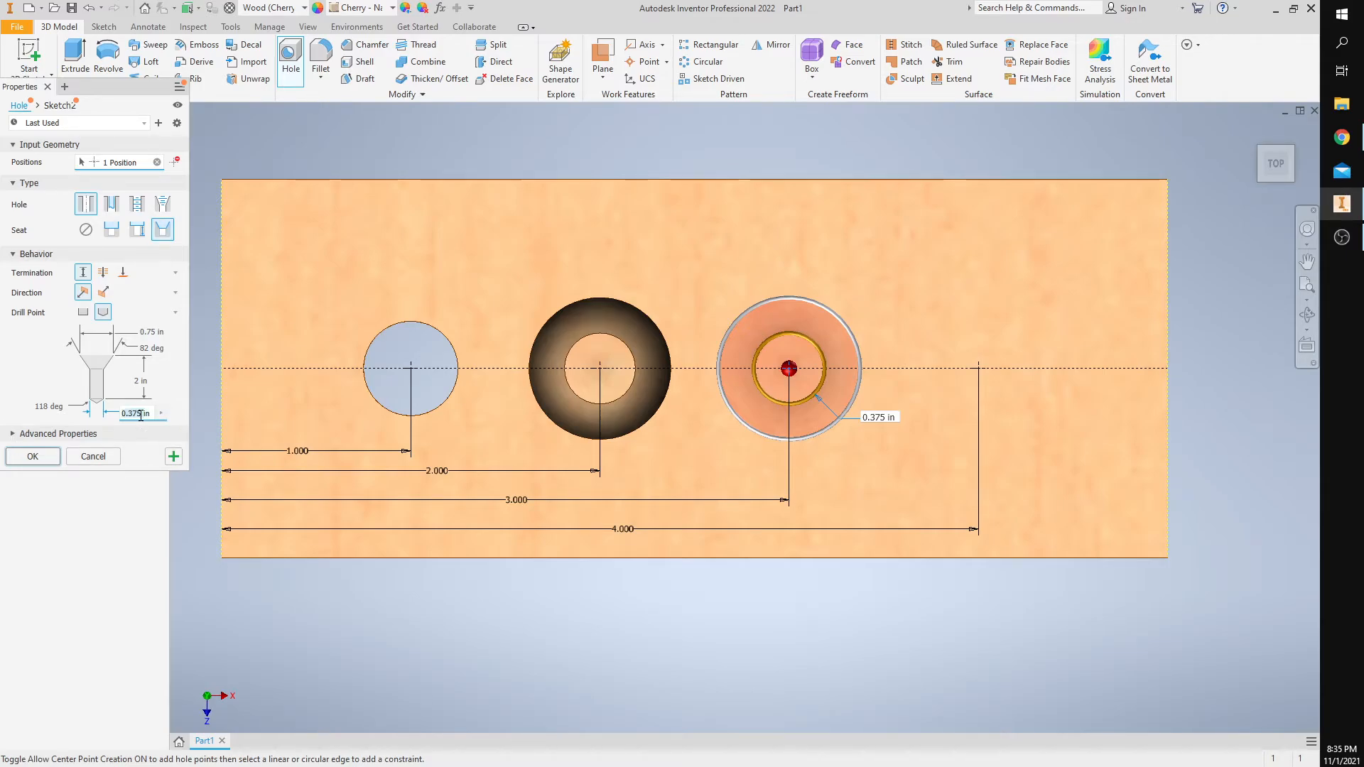
Step: Set the third hole's diameter to 0.25 in and its depth to 2.25 in
key("BackSpace")
key("BackSpace")
key("BackSpace")
type("25")
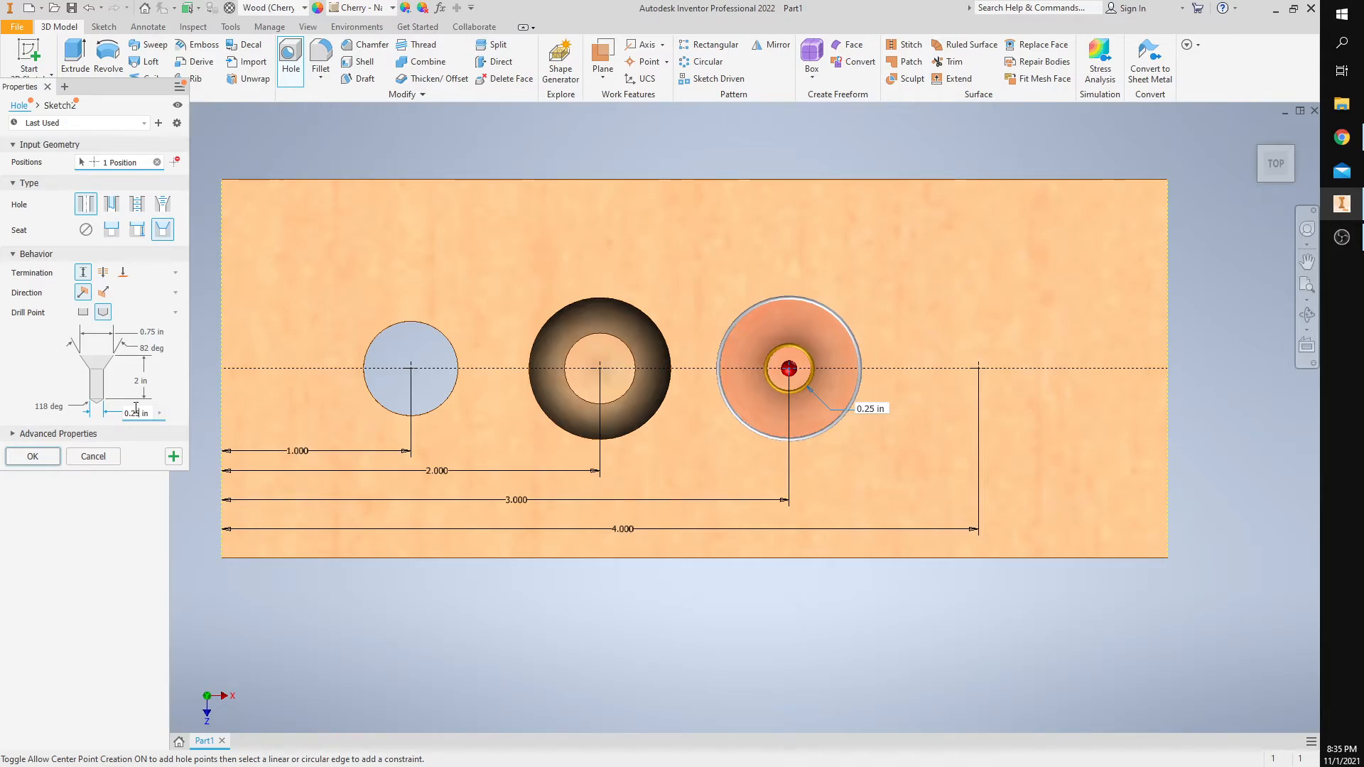
left_click(141, 377)
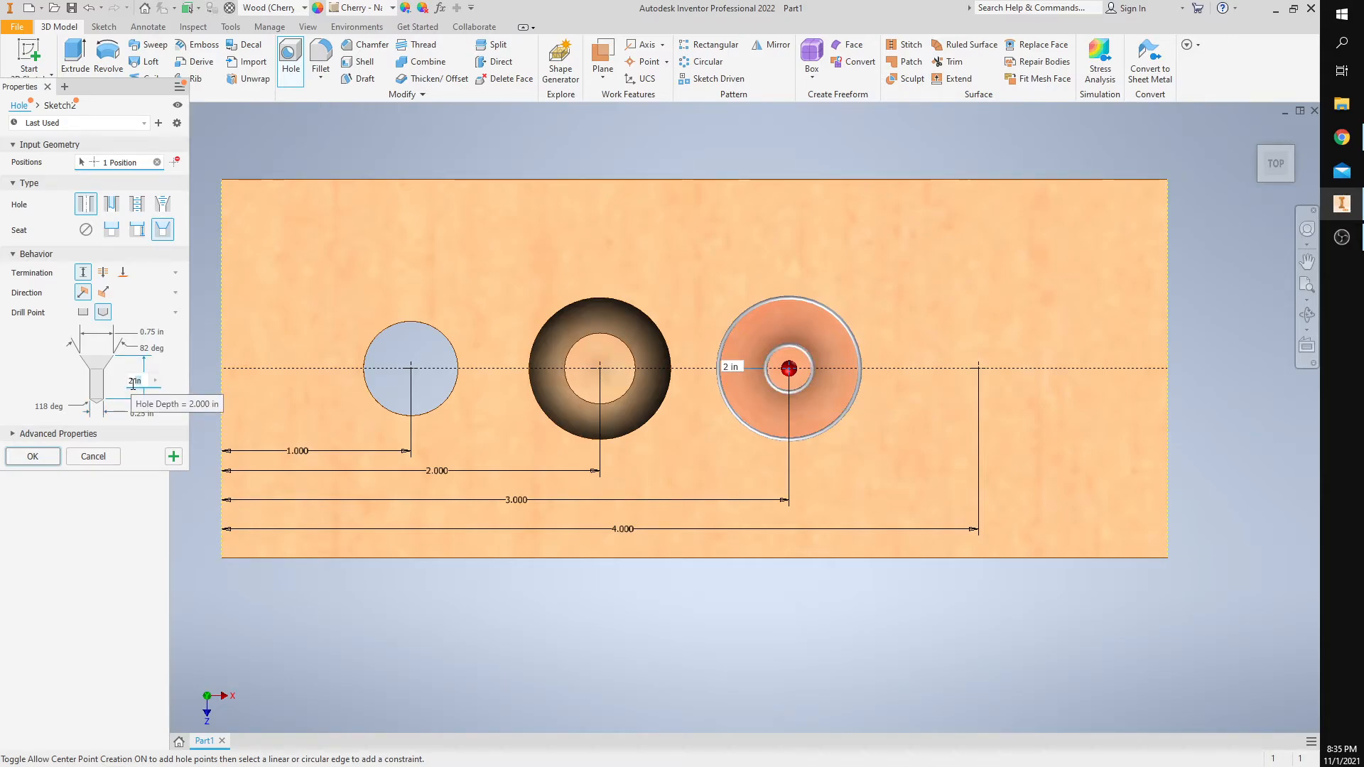
type(".2")
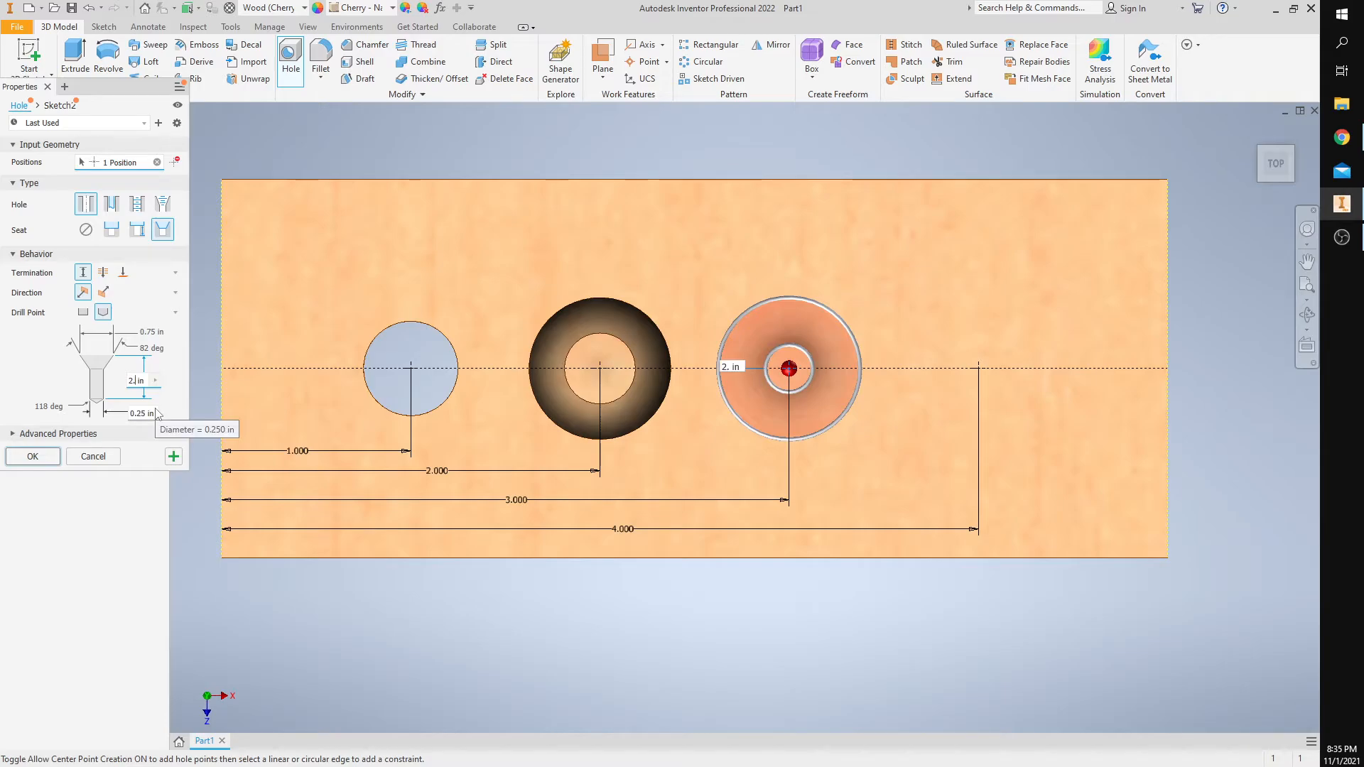
type("5")
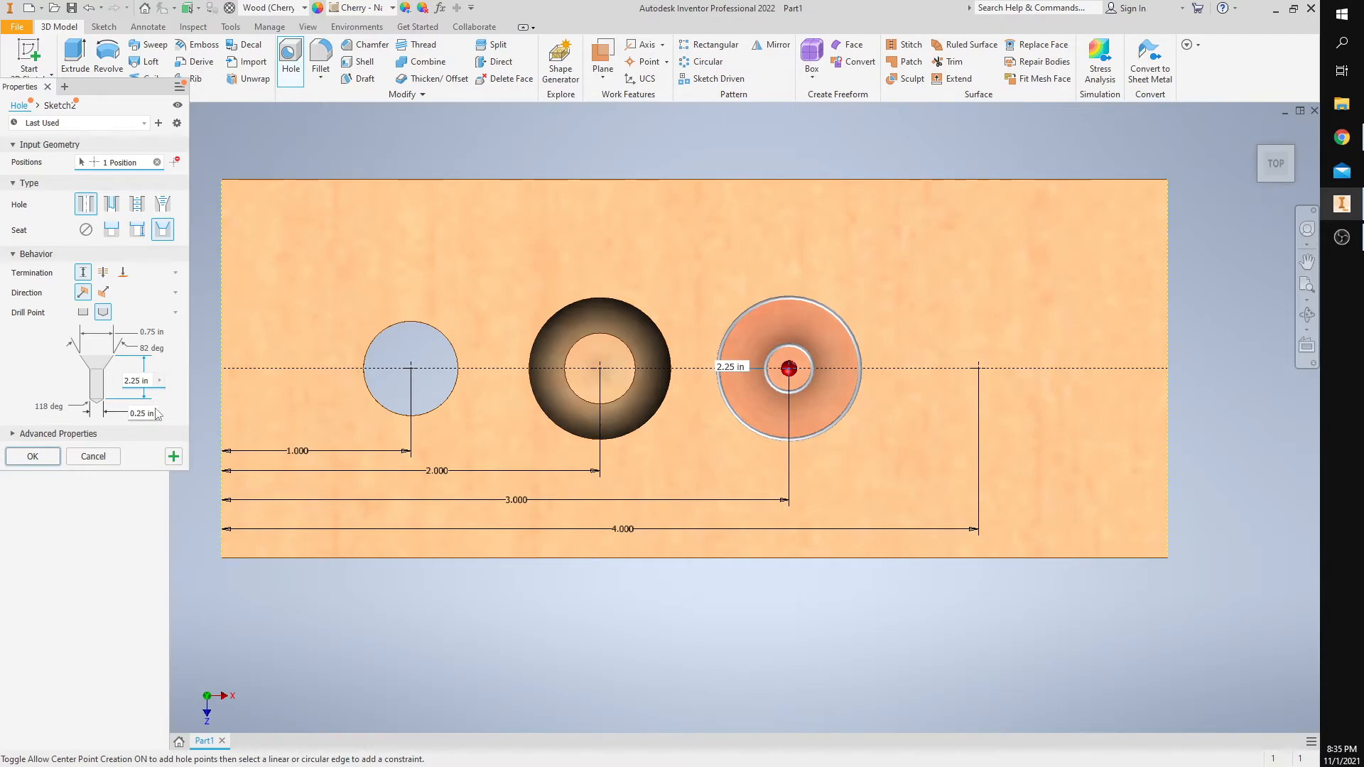
Step: Set the countersink diameter to 1 in and create the third hole
double_click(153, 334)
type("1in")
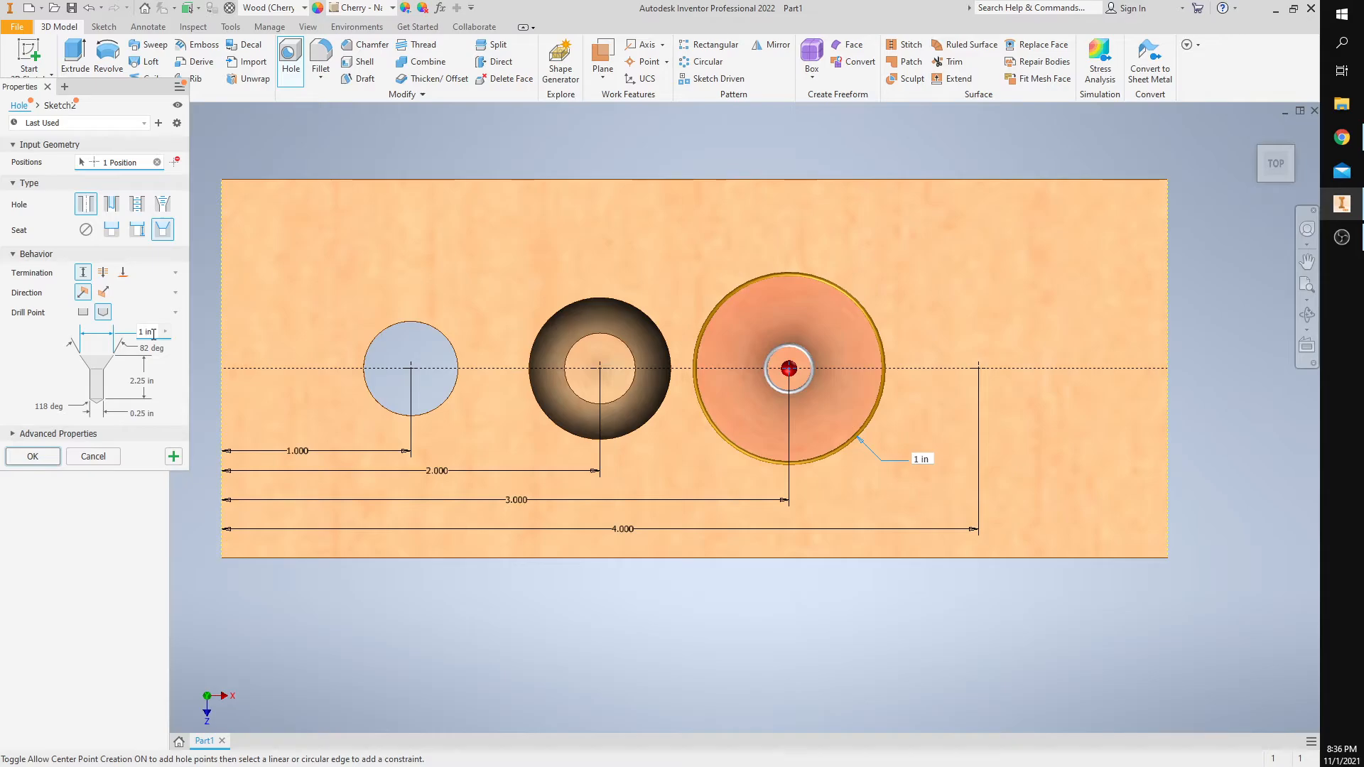
left_click(55, 458)
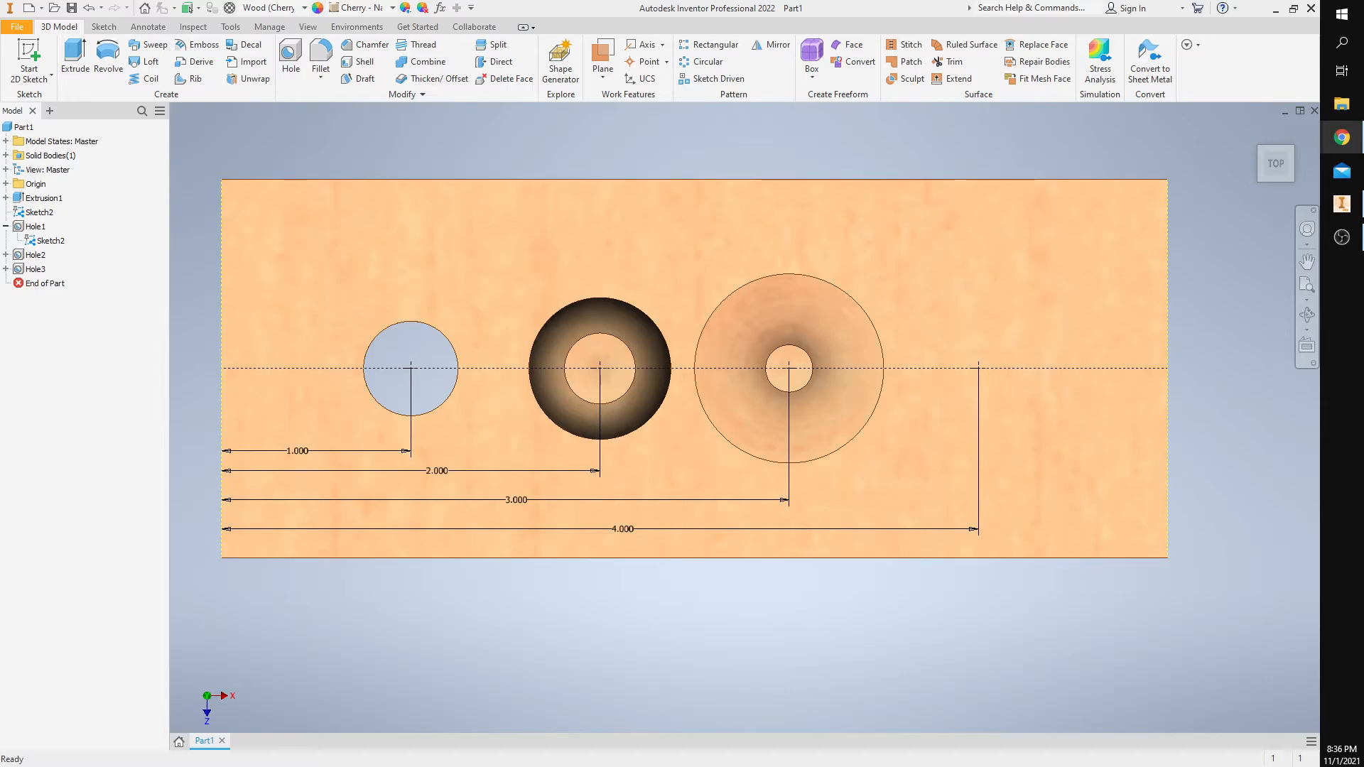
Step: Check the fourth hole's note in Figure 4 in Chrome, and start a through-all counterbore hole at the point 4 in from the left edge
left_click_drag(1363, 146, 931, 24)
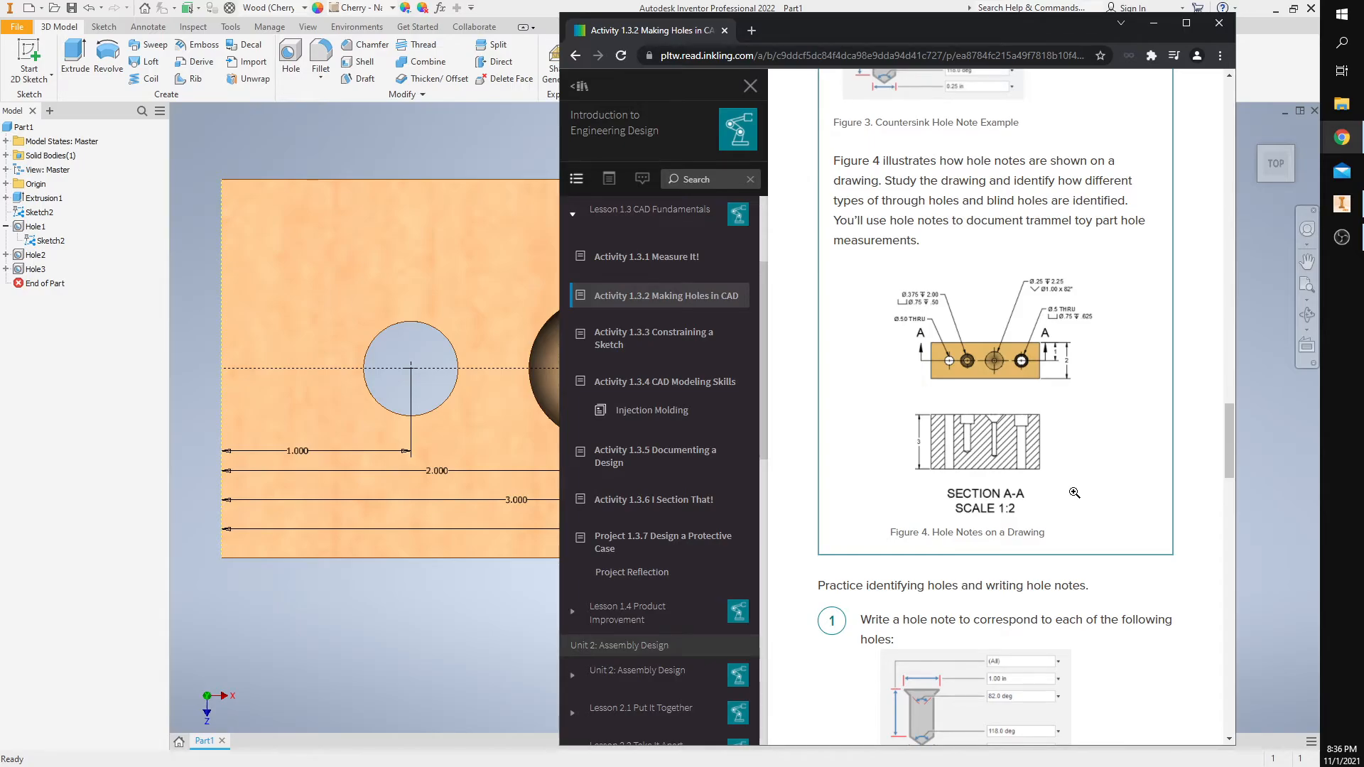
left_click_drag(677, 27, 1362, 186)
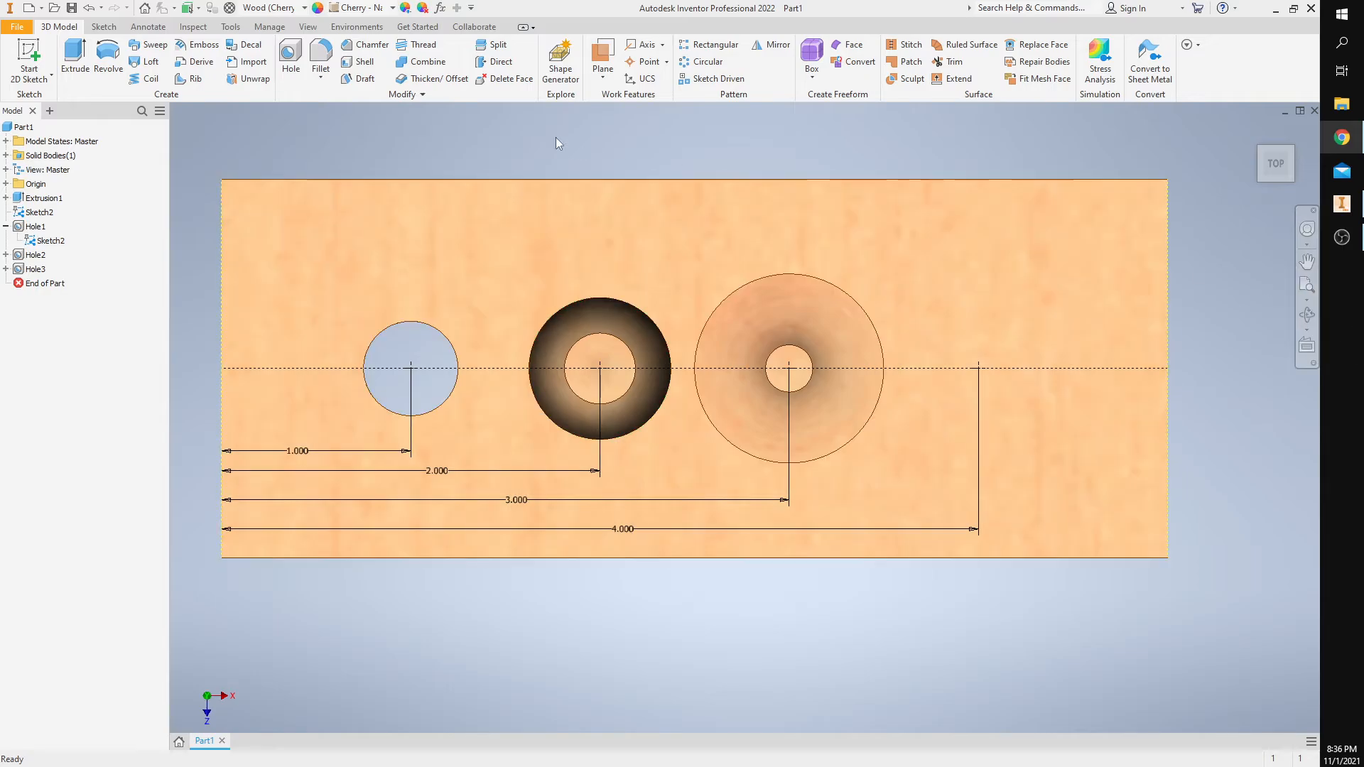
left_click(290, 56)
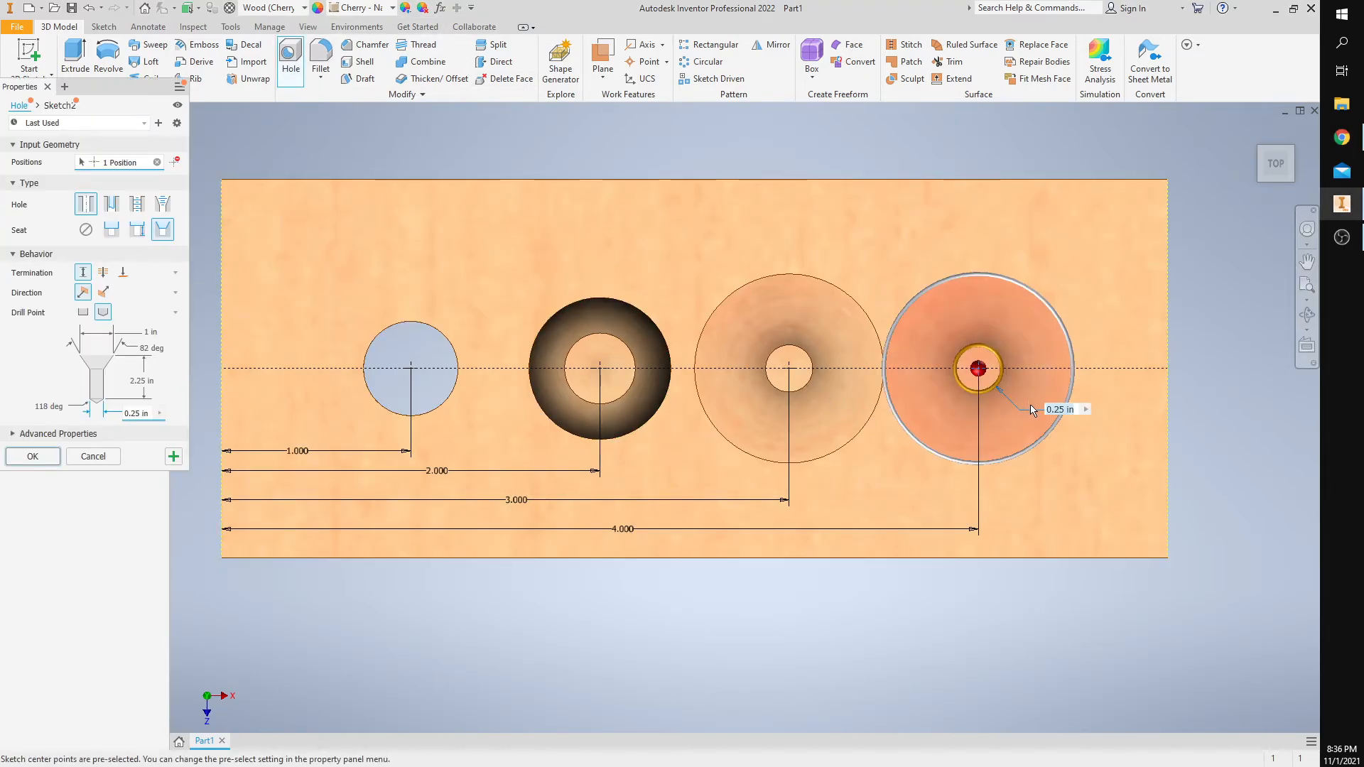
left_click(104, 273)
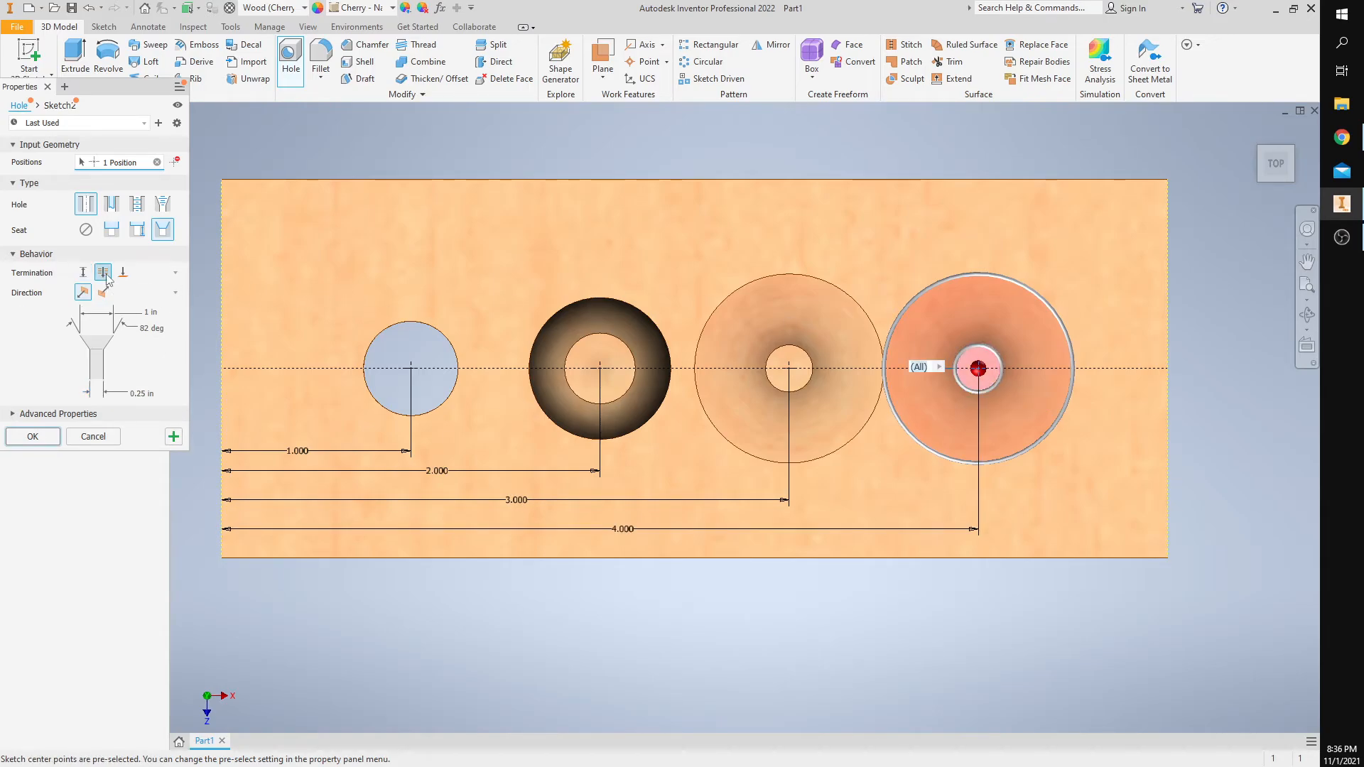
left_click(111, 229)
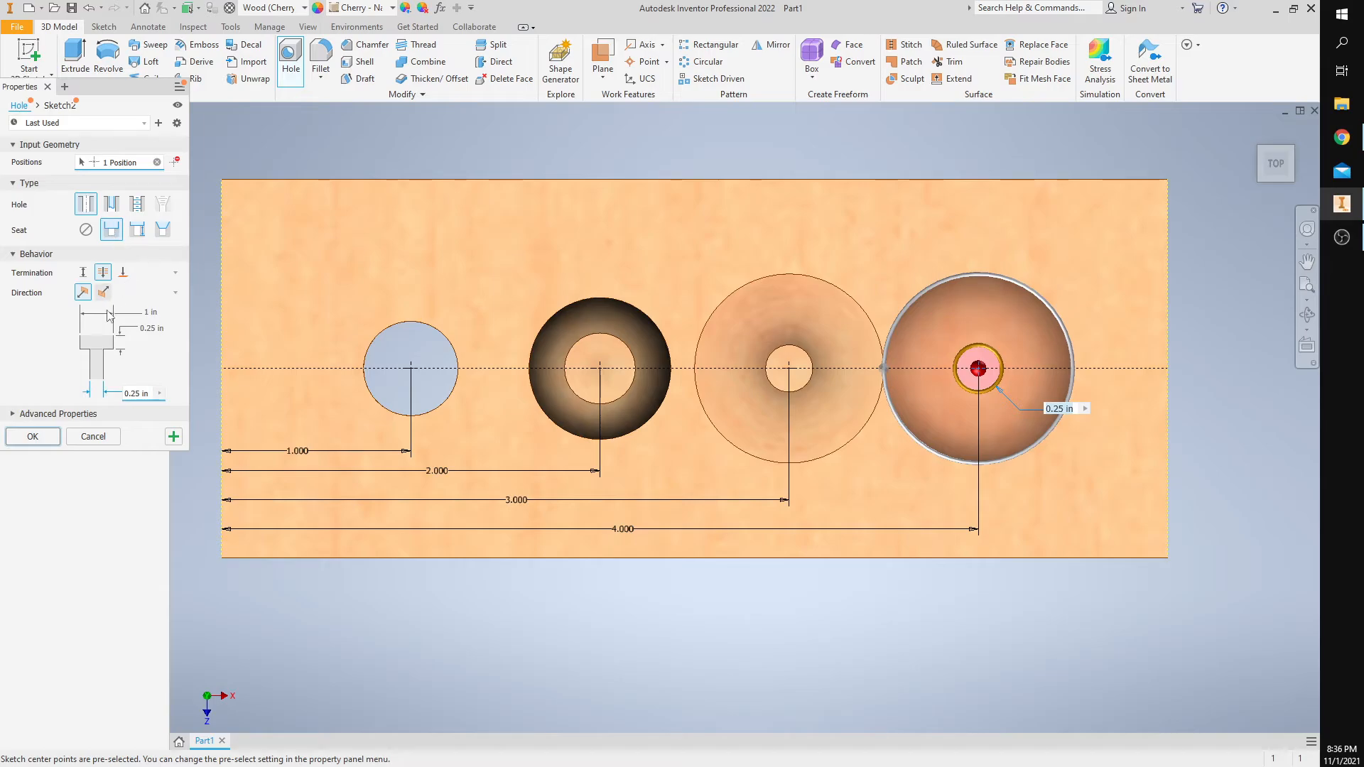
Step: Set the fourth hole's diameter to 0.50 in
left_click(140, 393)
key("BackSpace")
key("BackSpace")
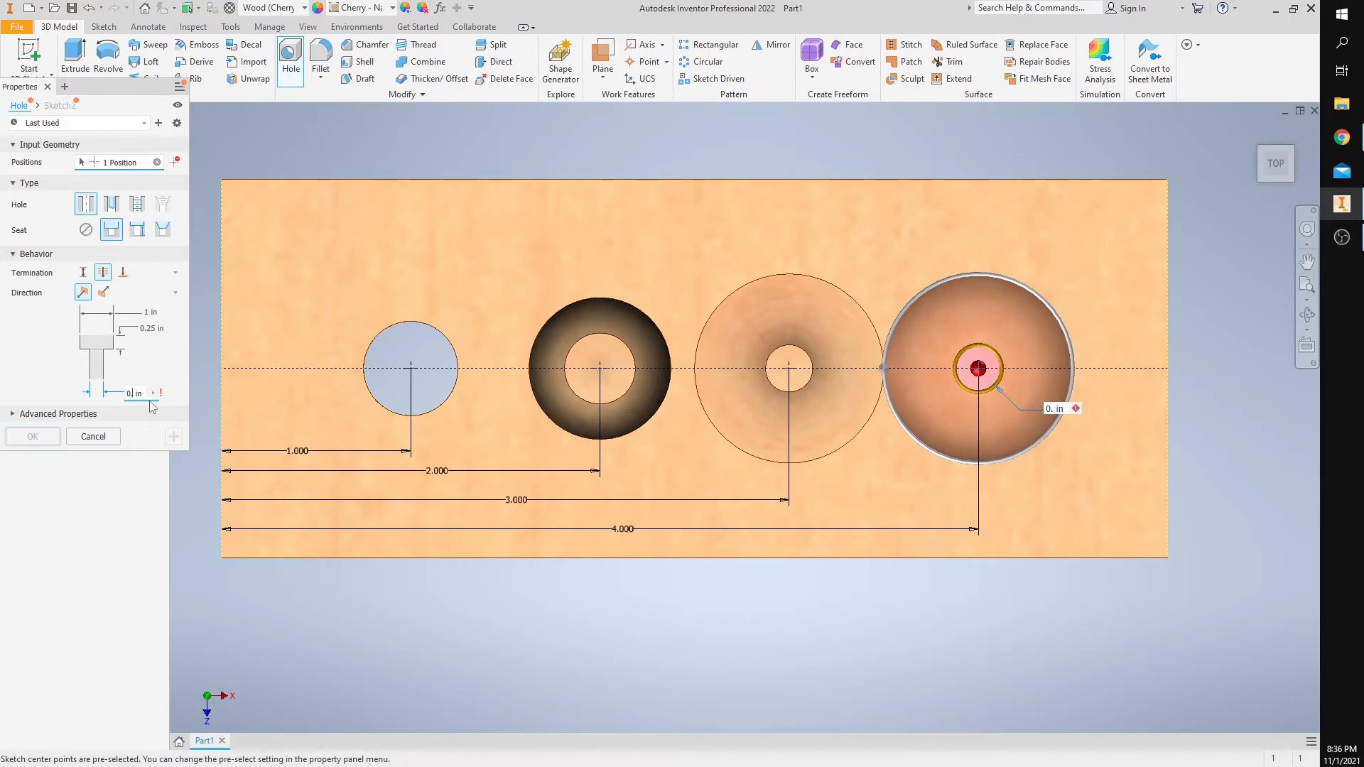
type("50")
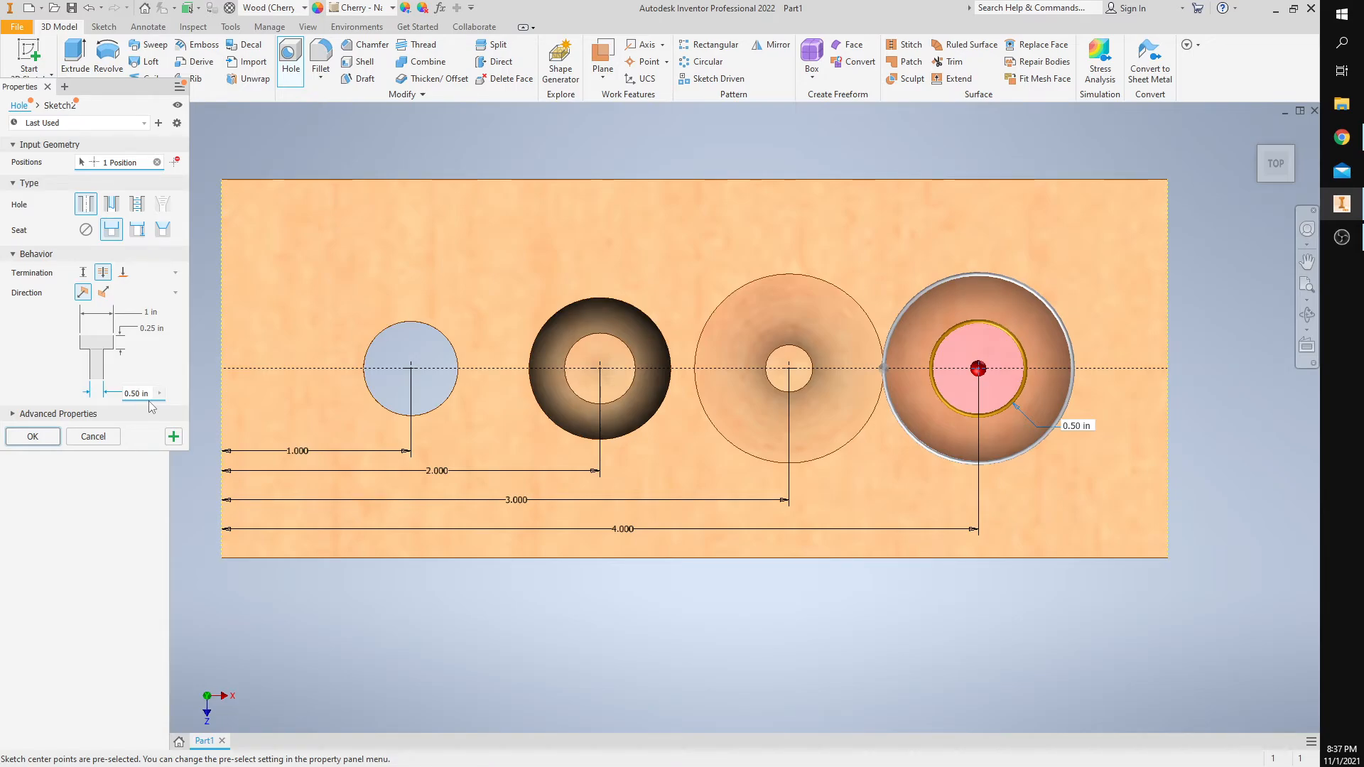
Step: Set the counterbore diameter to 0.75 in and its depth to 0.625 in, and create the fourth hole
left_click(152, 329)
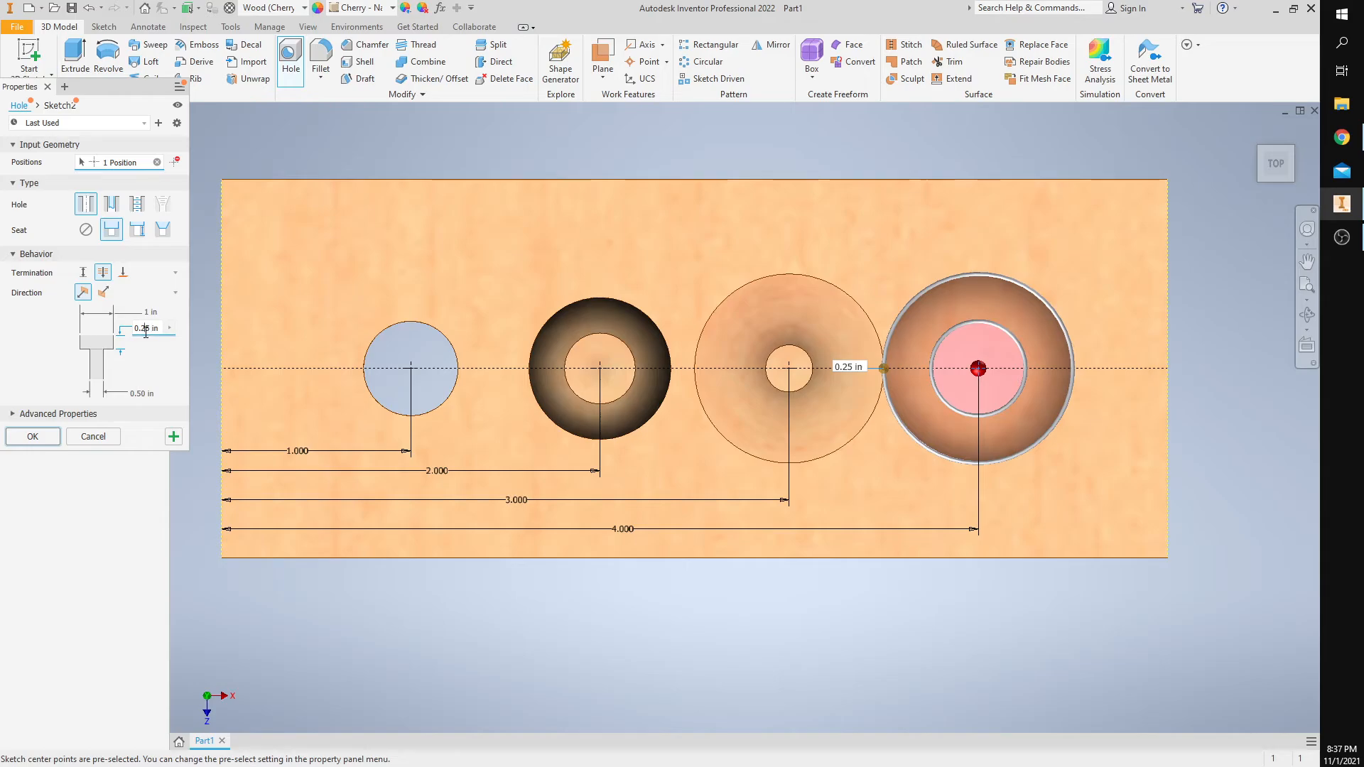
type("0.75")
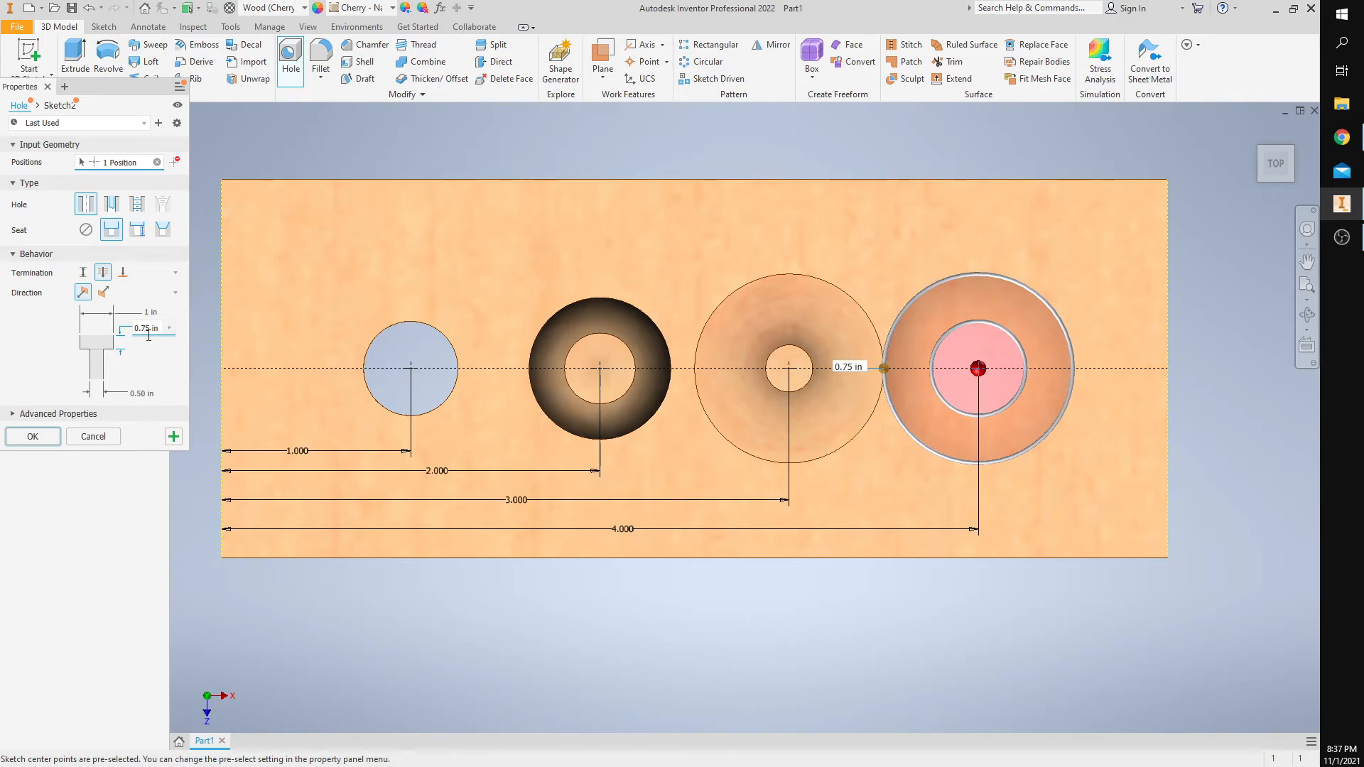
left_click(150, 312)
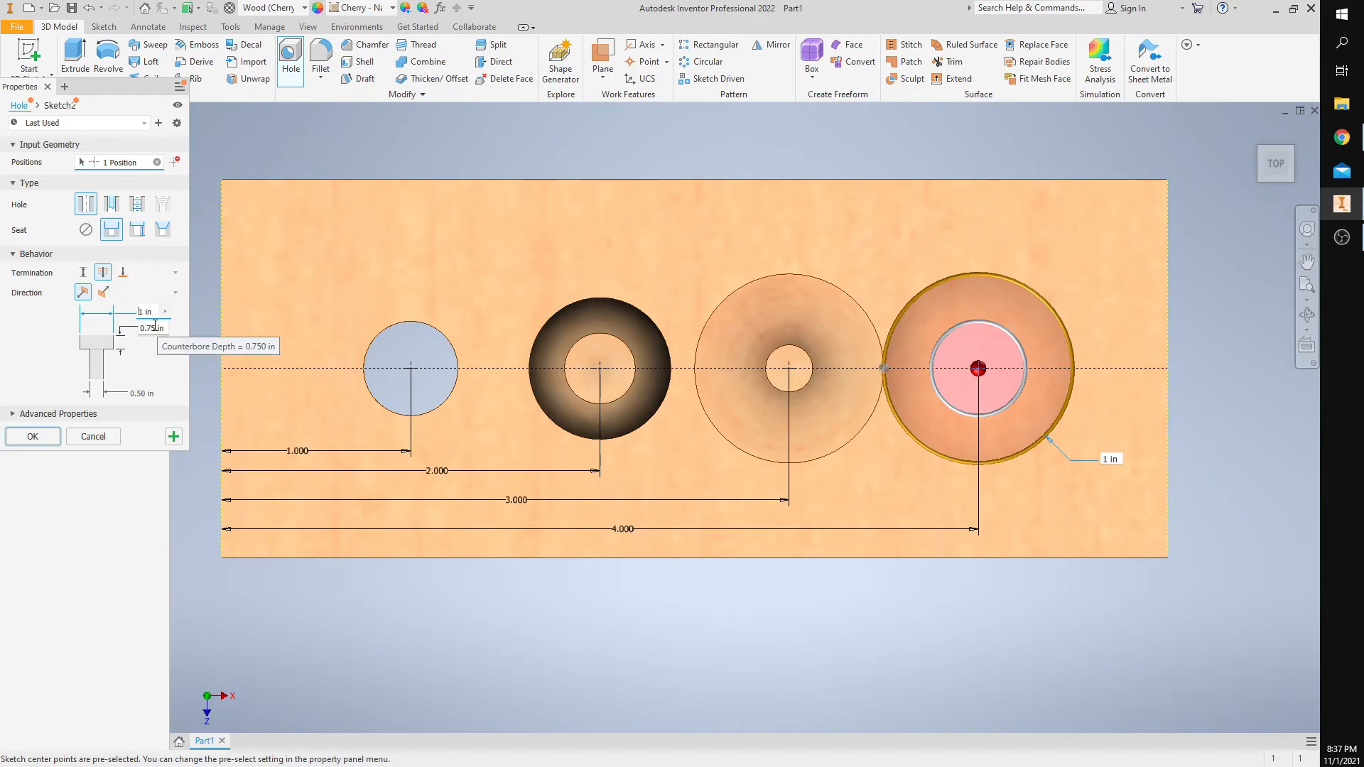
type("75")
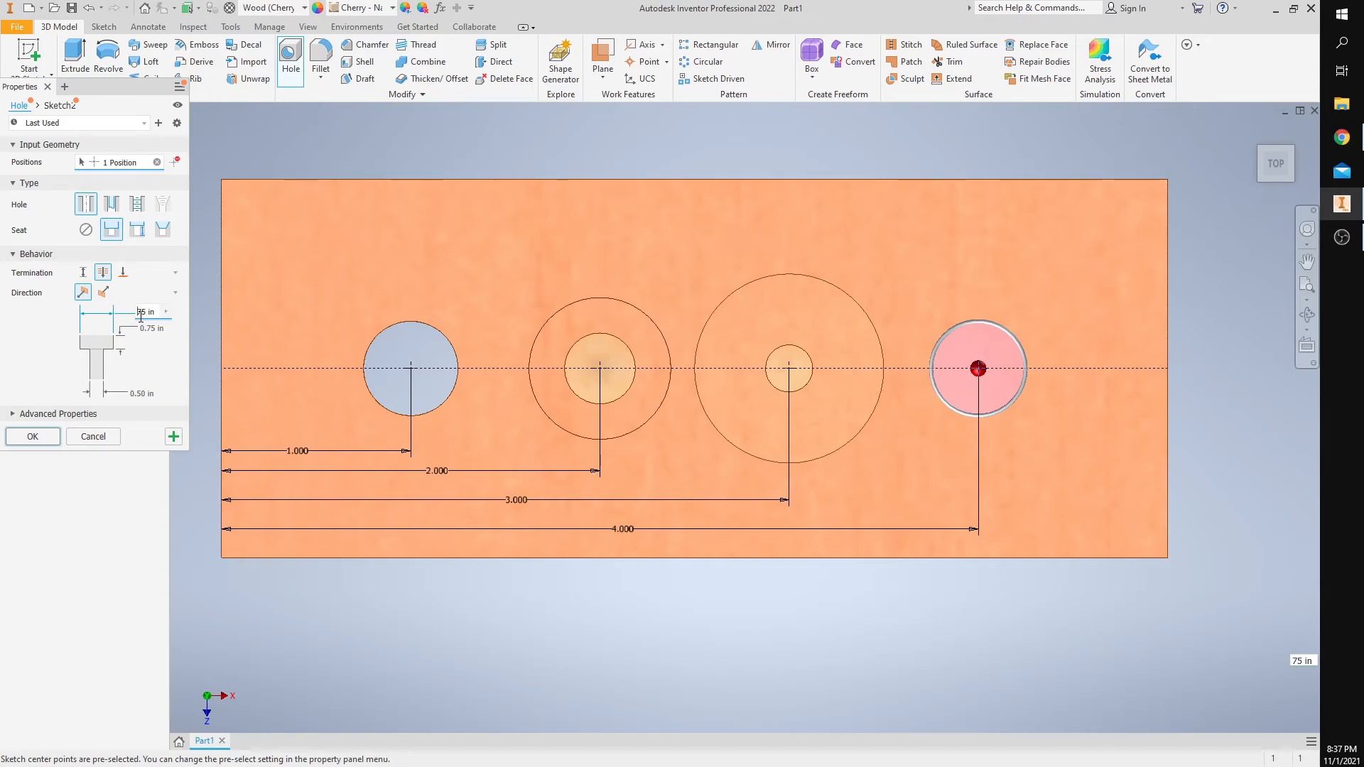
type(".")
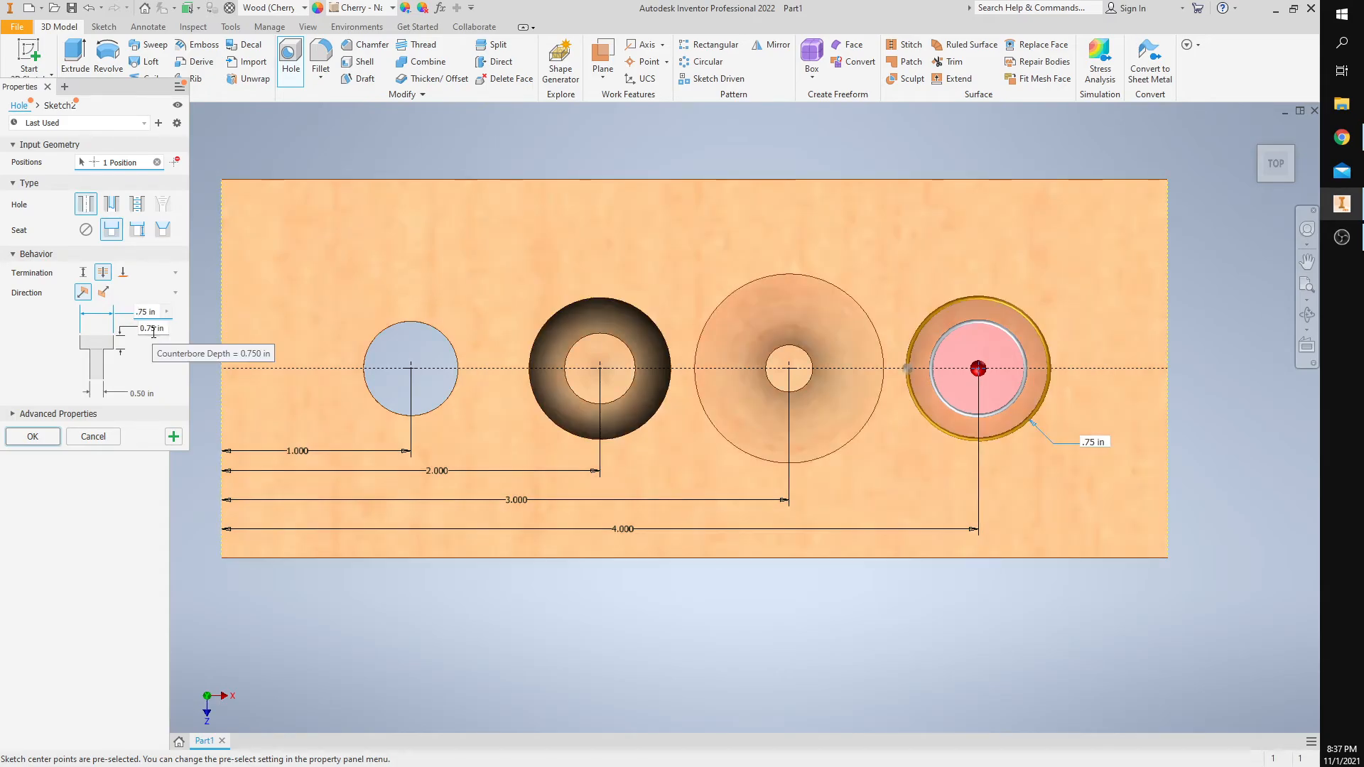
left_click(155, 330)
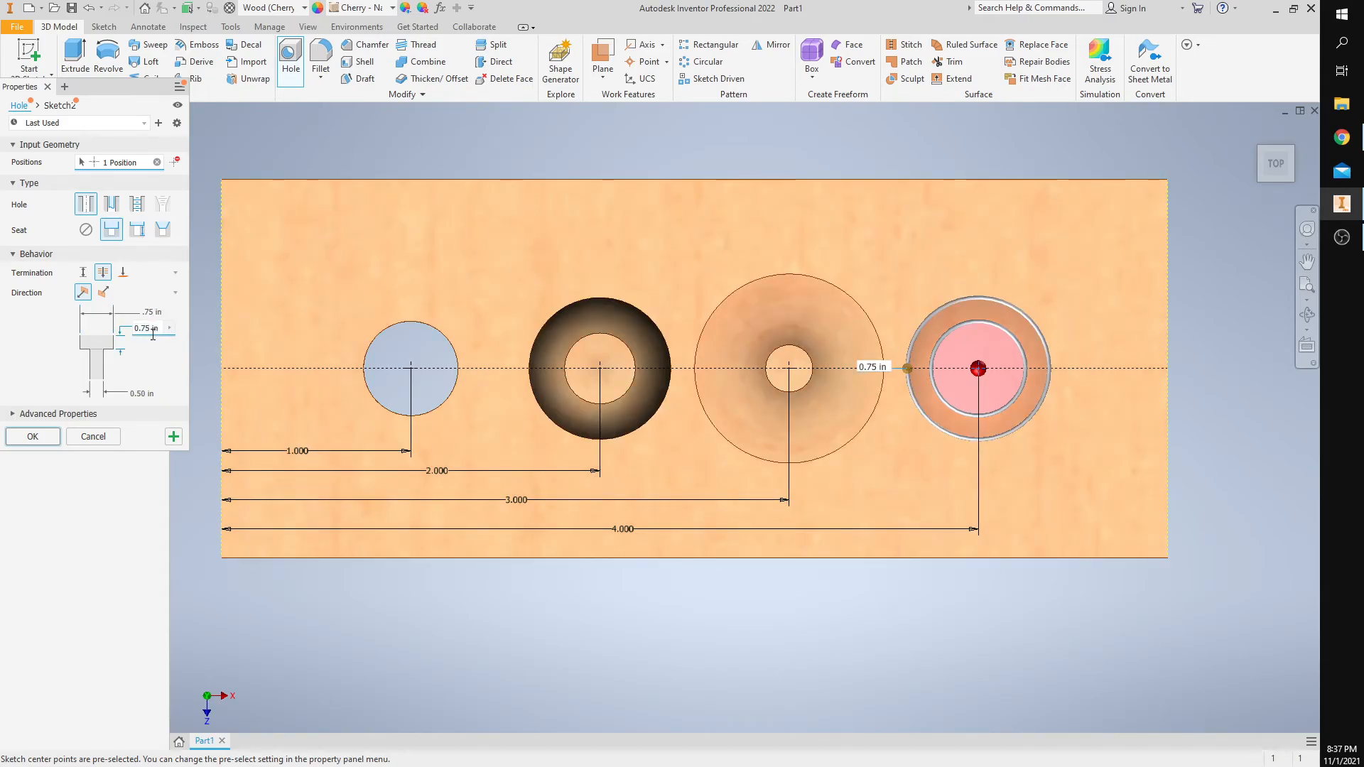
key("BackSpace")
key("BackSpace")
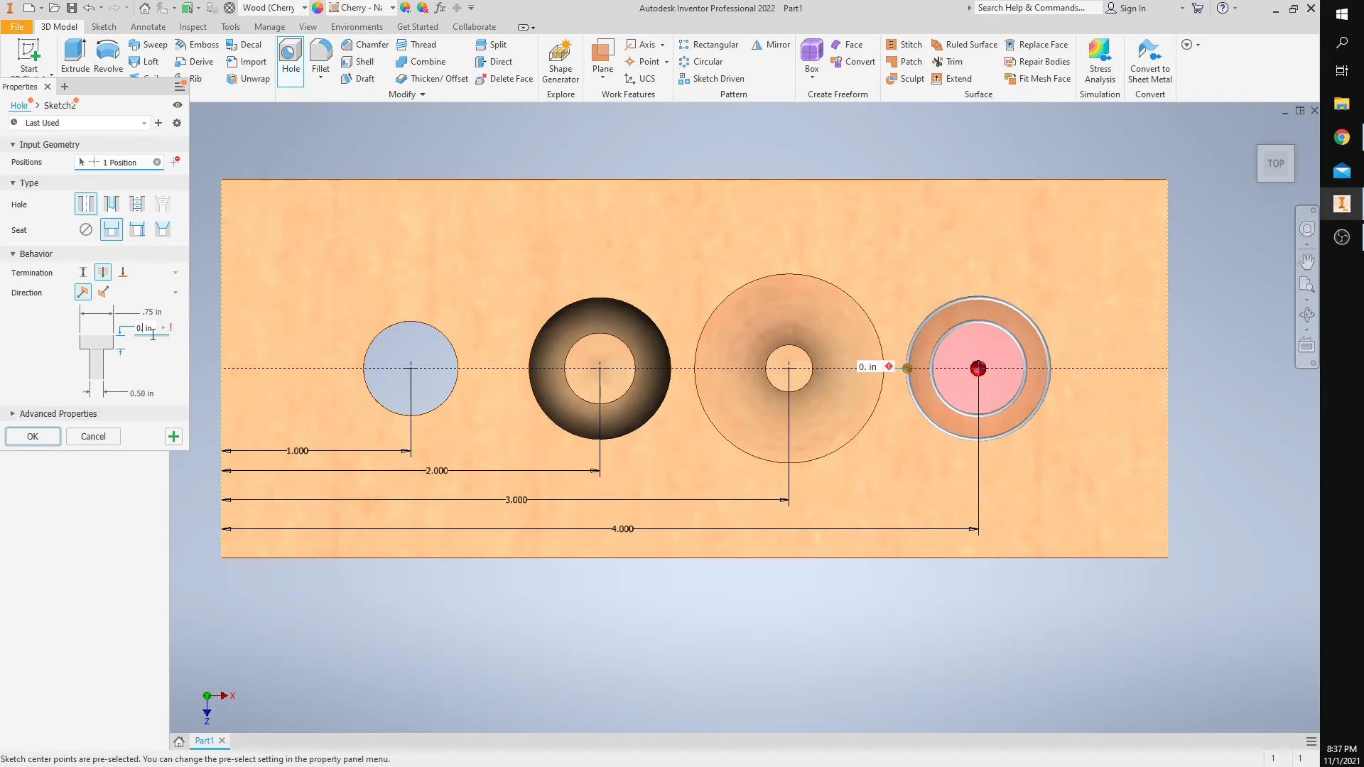
type("625")
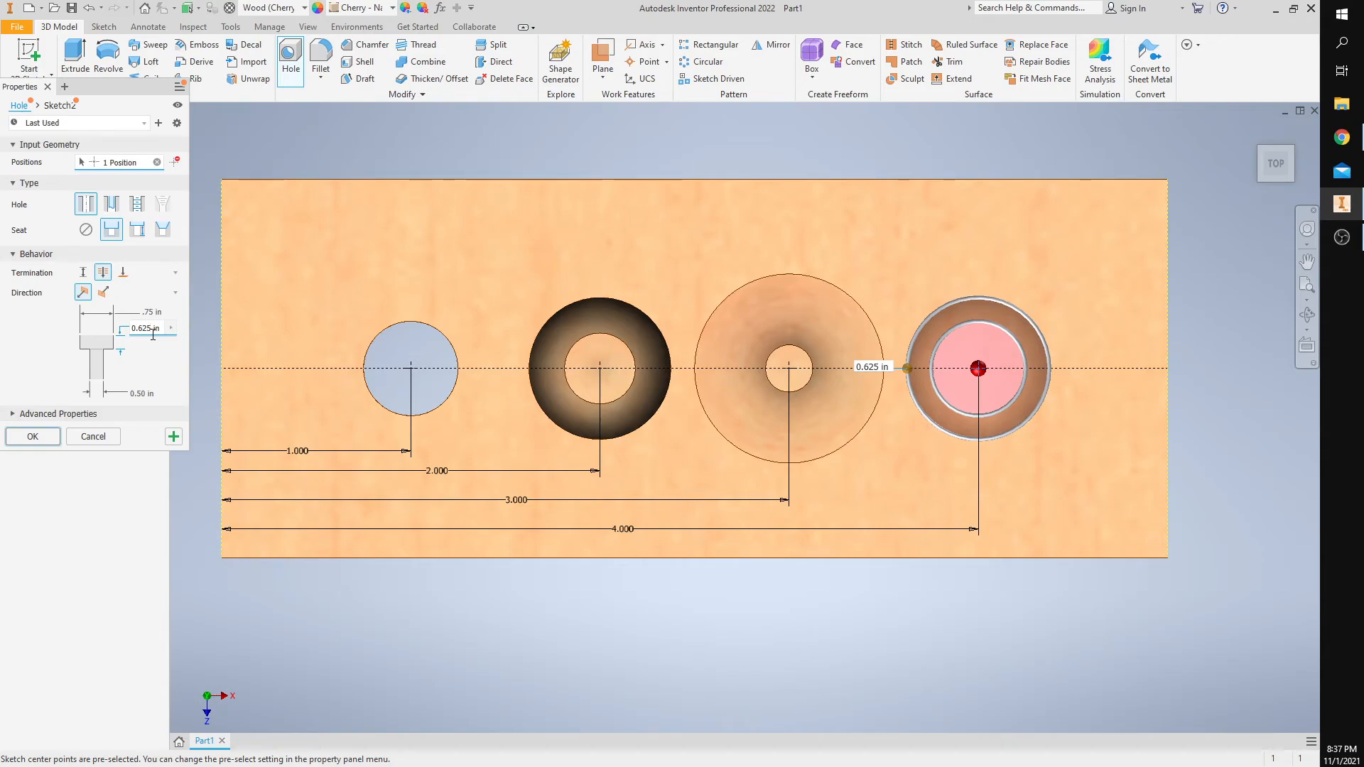
left_click(52, 438)
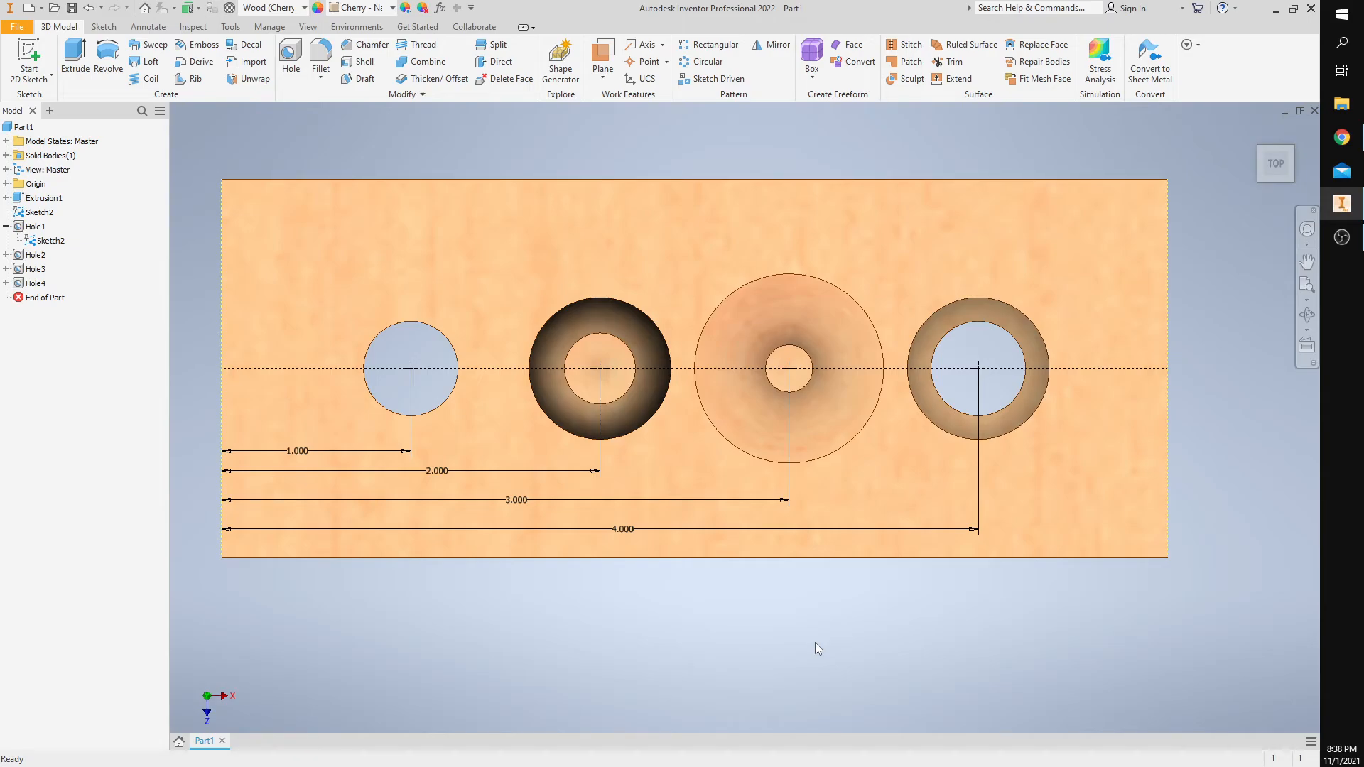
Step: Return the block to the home view and hide Sketch2 with its hole-position dimensions
mouse_move(816, 642)
middle_mouse_down("shift")
mouse_move(810, 618)
mouse_move(835, 606)
mouse_move(817, 618)
middle_mouse_up("shift")
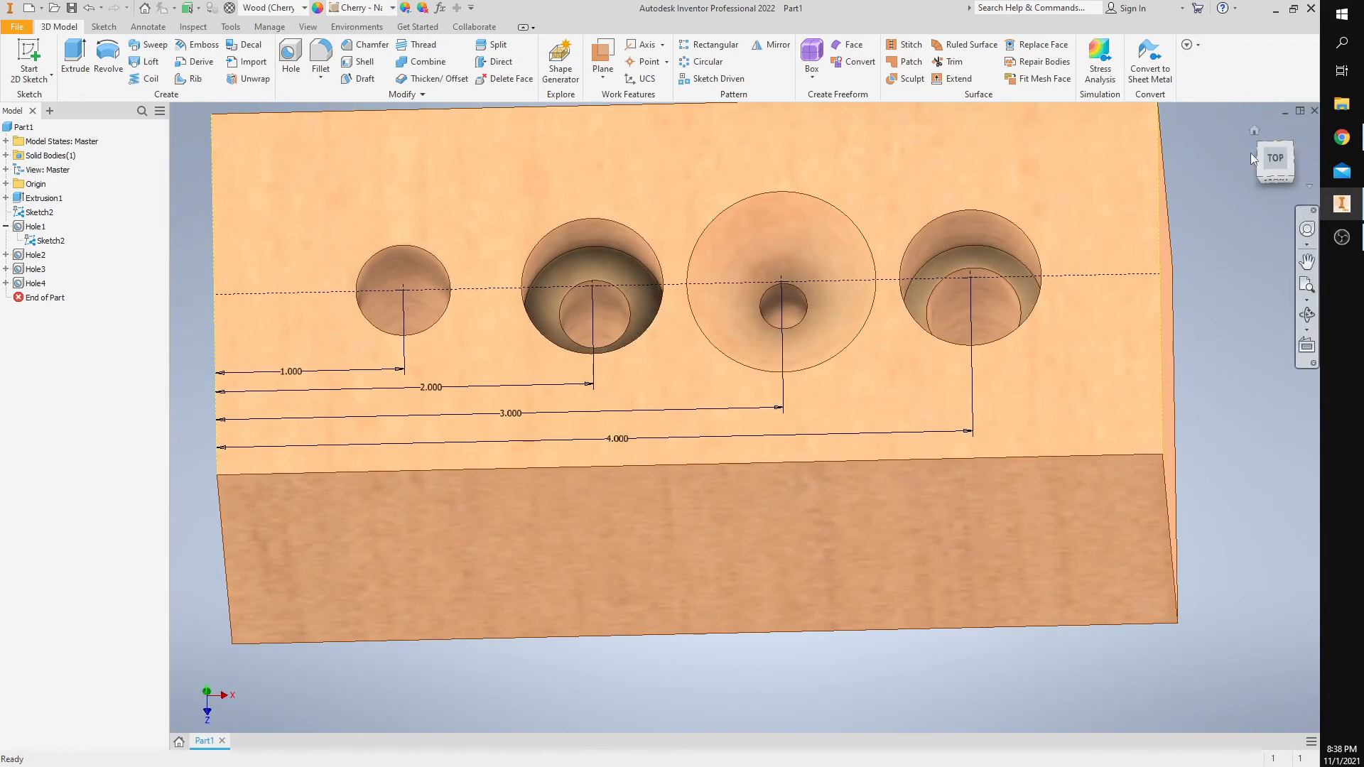
left_click(1253, 129)
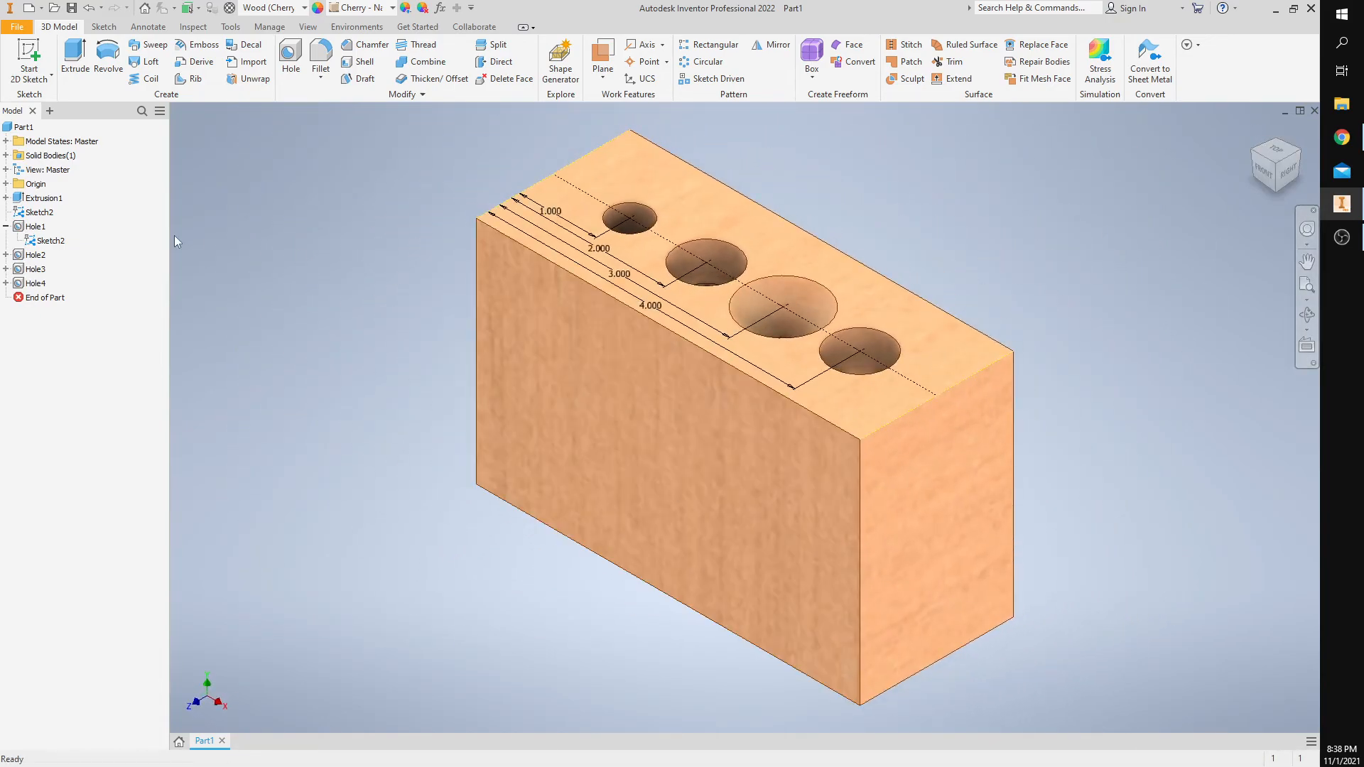
left_click(44, 241)
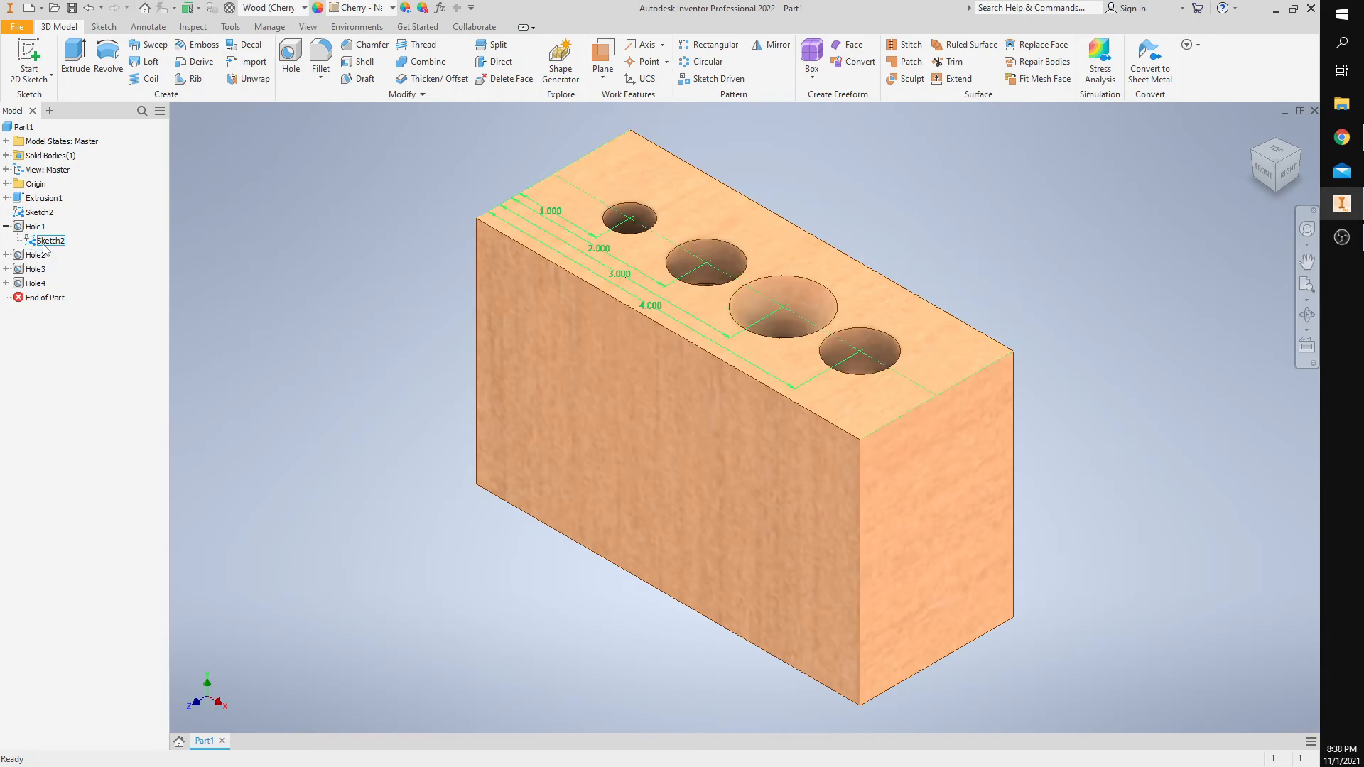
right_click(43, 246)
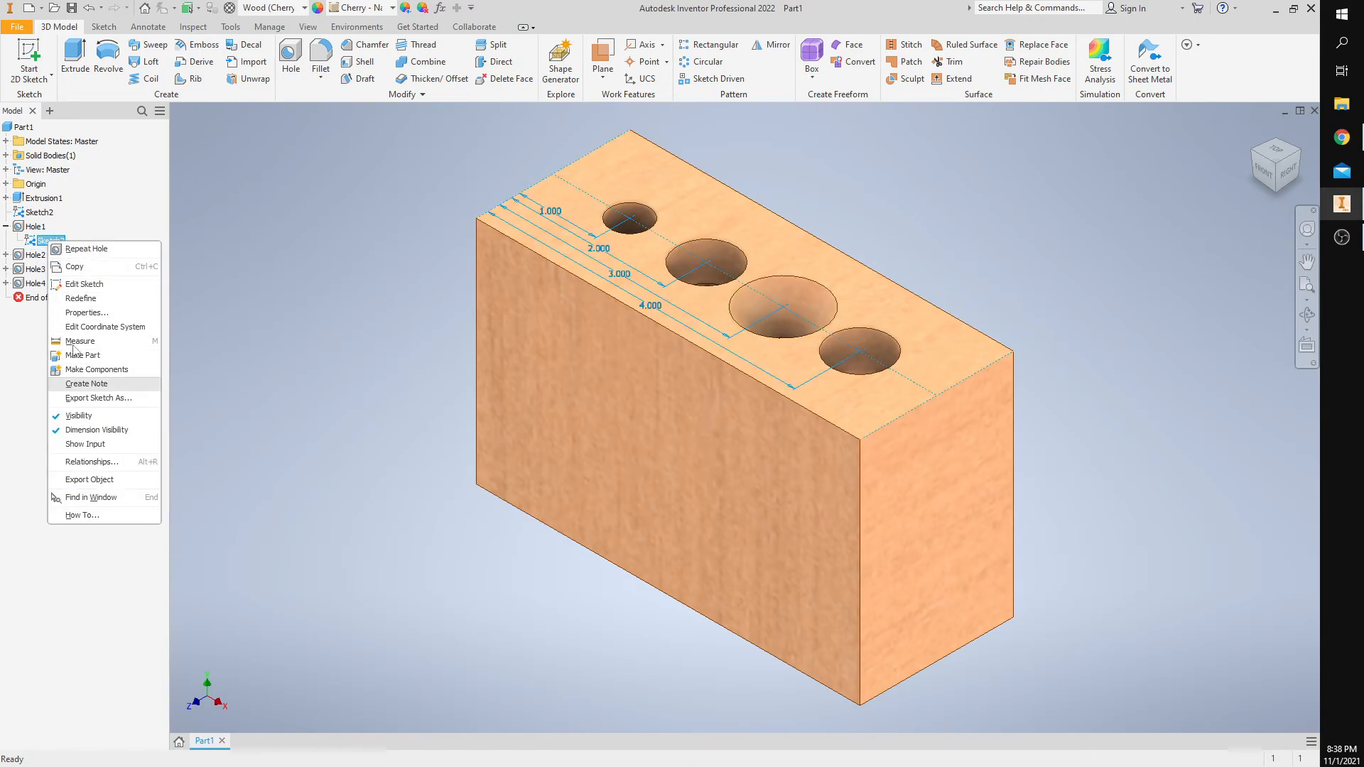
left_click(79, 417)
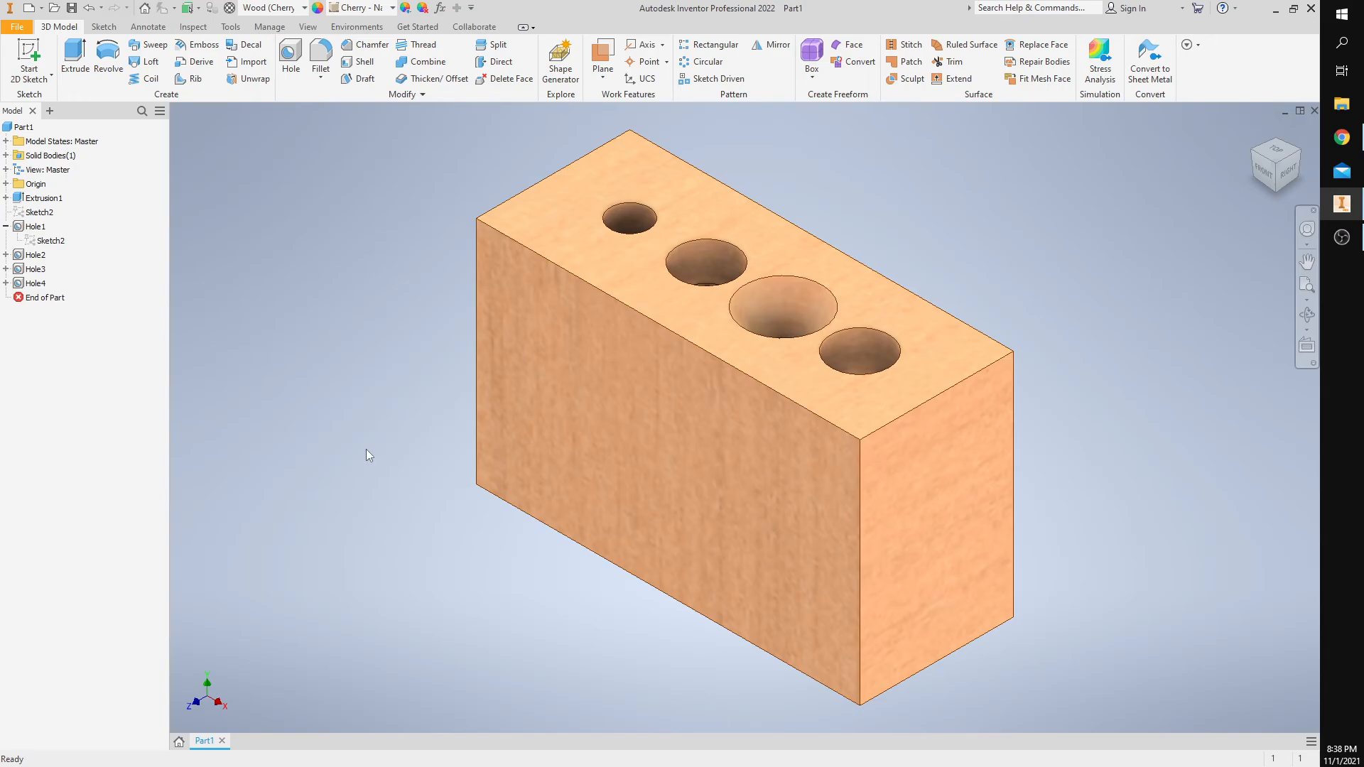
Step: Start a sketch on the block's front face and draw a rectangle covering the whole face from corner to corner
left_click(33, 60)
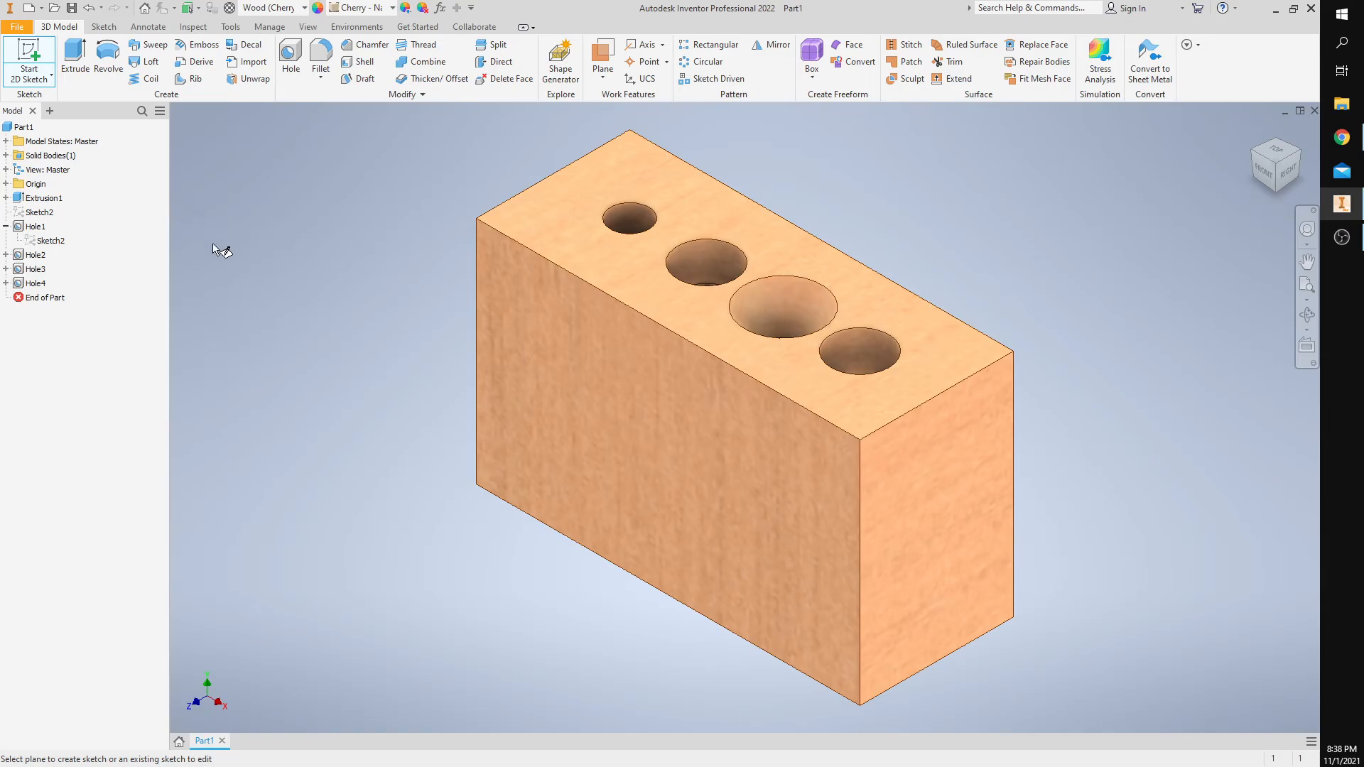
left_click(634, 429)
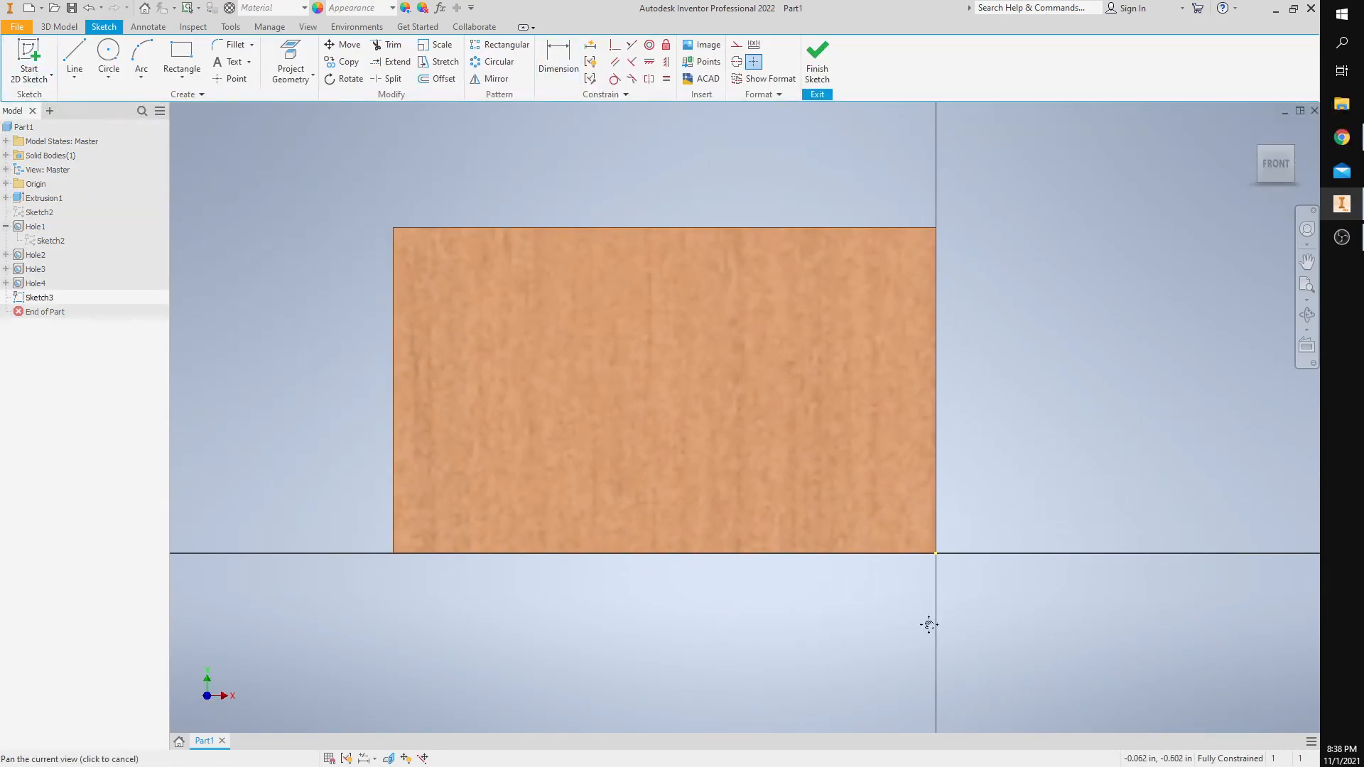
left_click(182, 56)
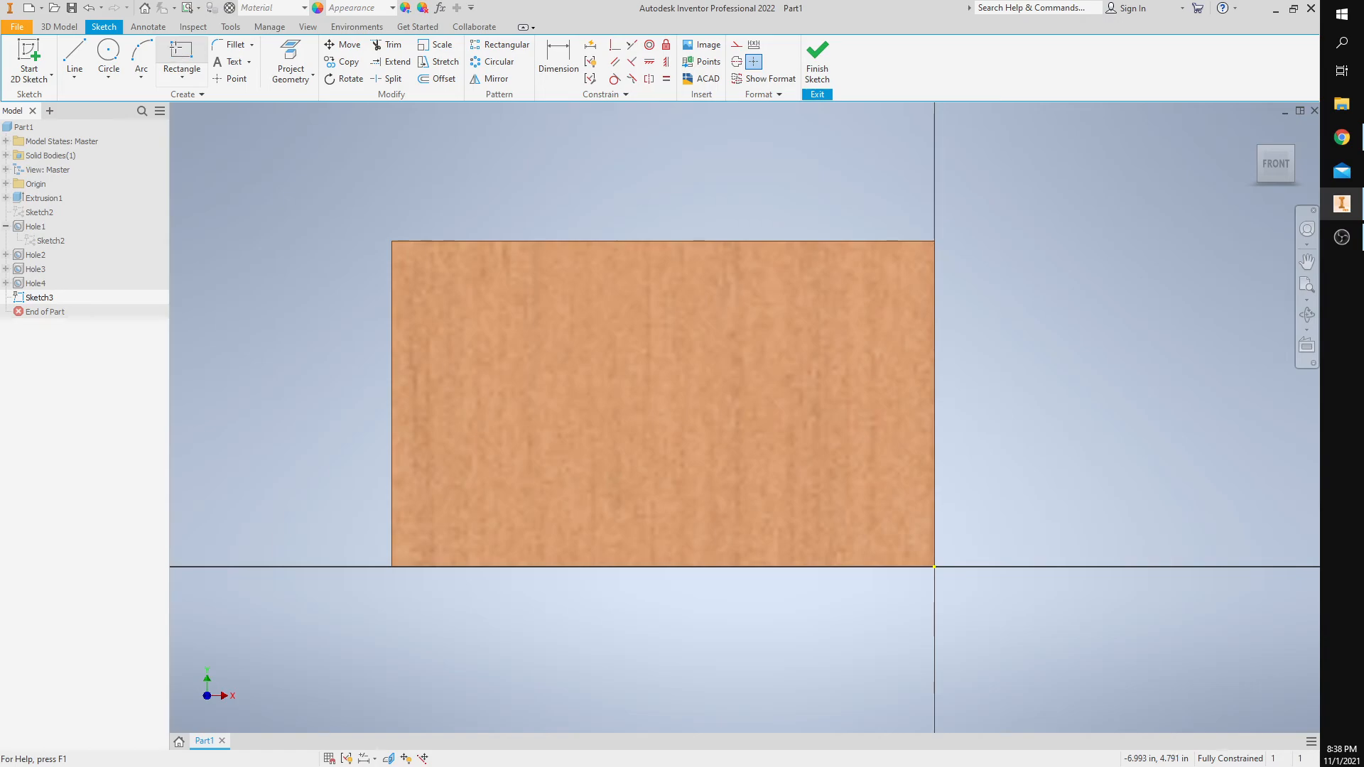
left_click(392, 241)
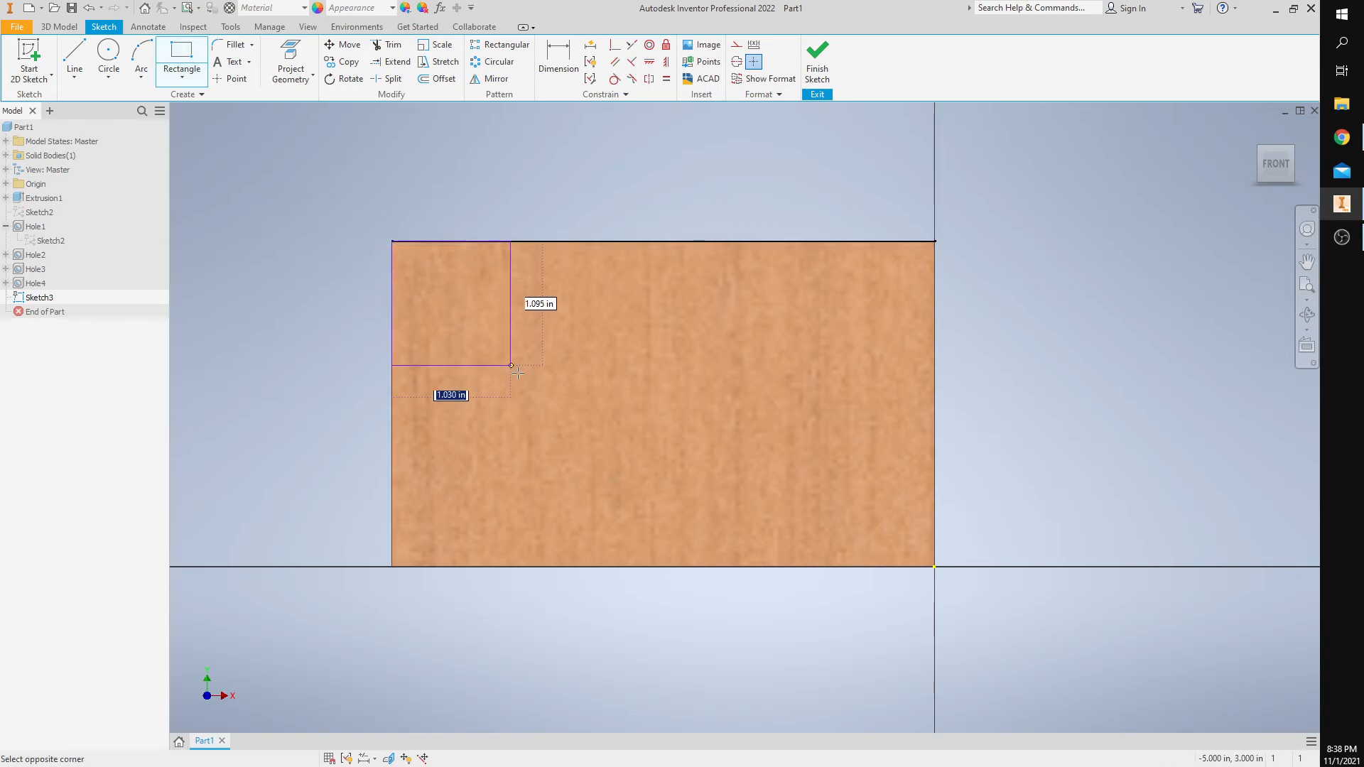
left_click(934, 566)
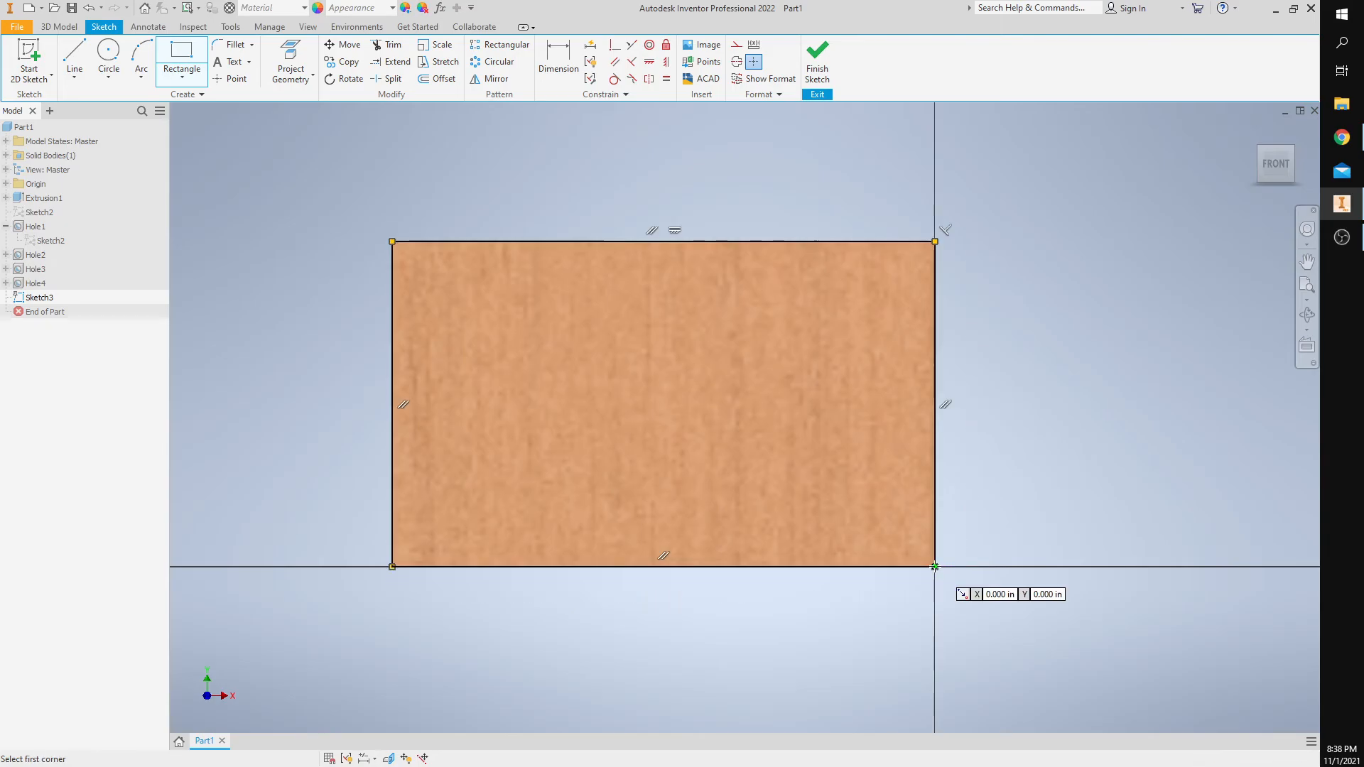
Step: Finish the front-face sketch and extrude its rectangle as a cut 1 in deep into the block, sectioning the four holes
left_click(817, 64)
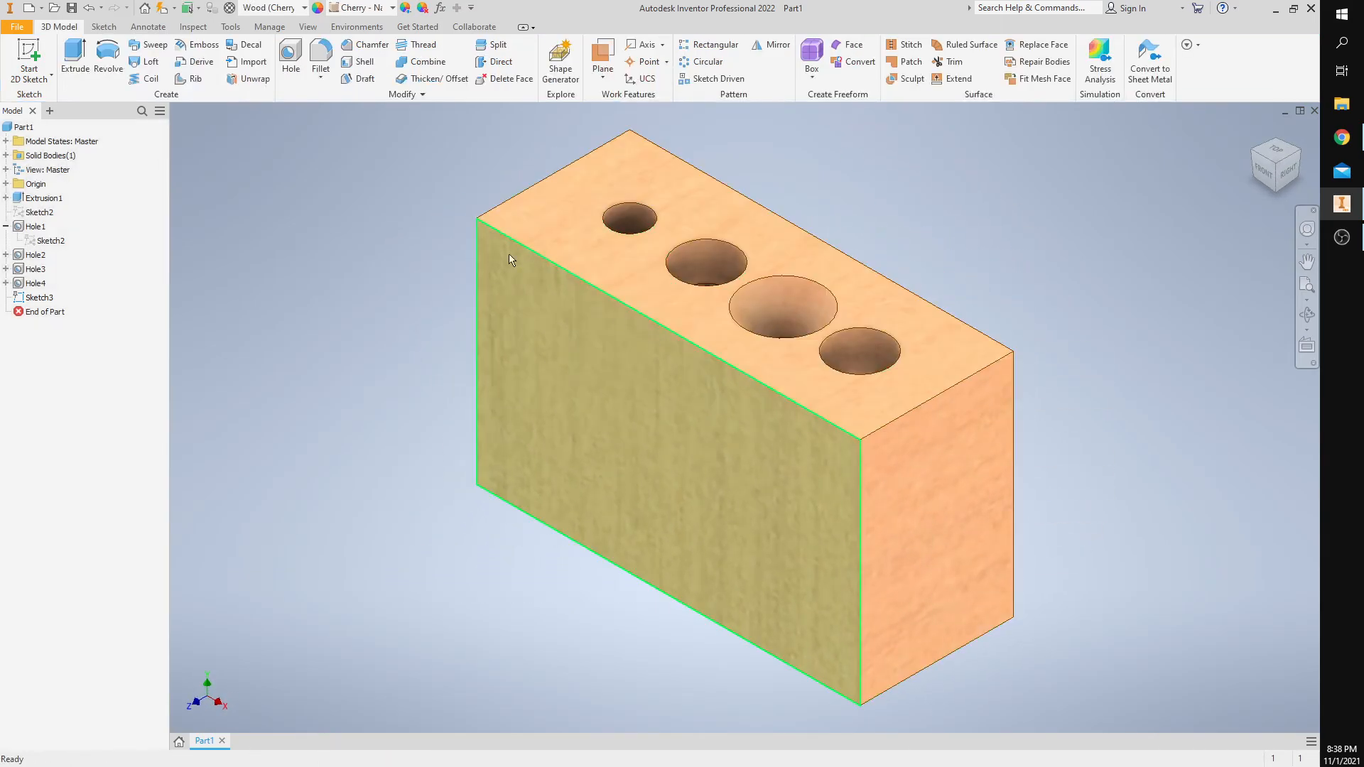
left_click(74, 56)
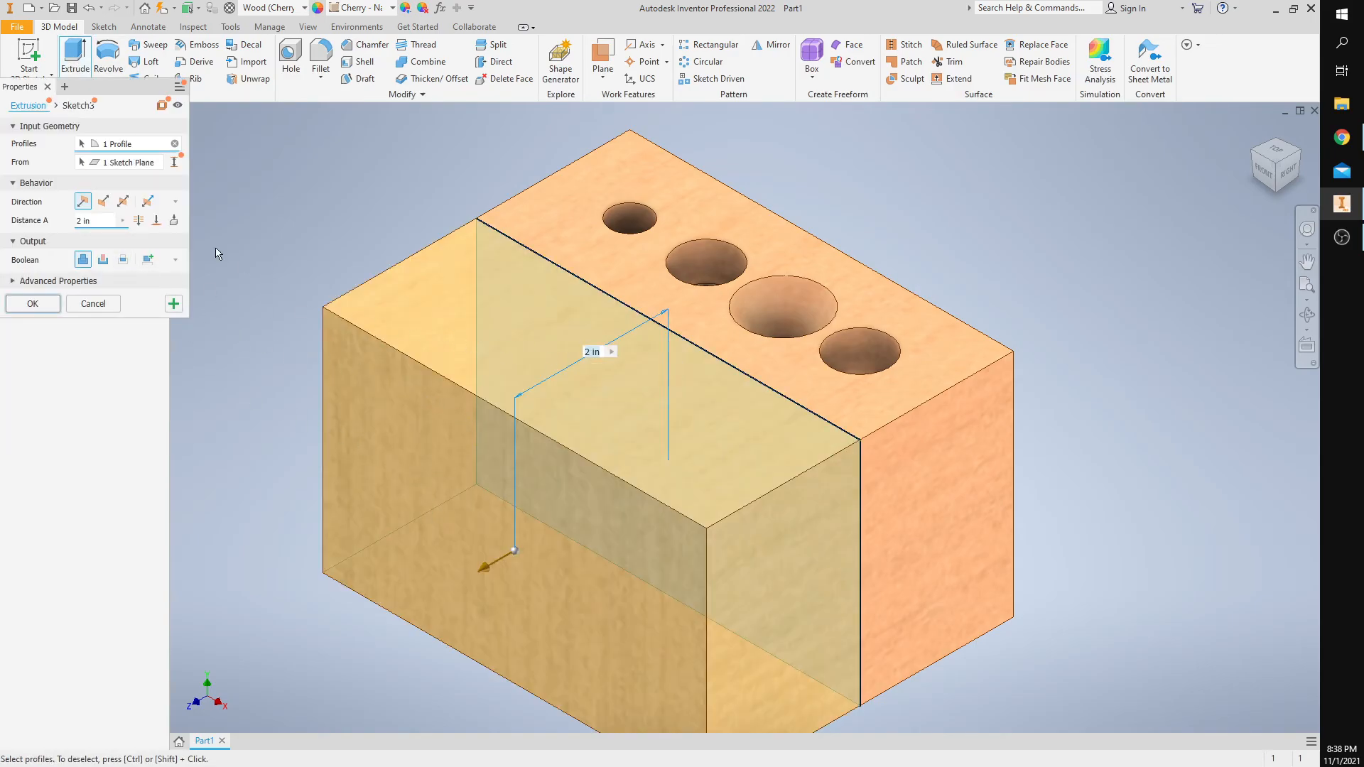
left_click(103, 202)
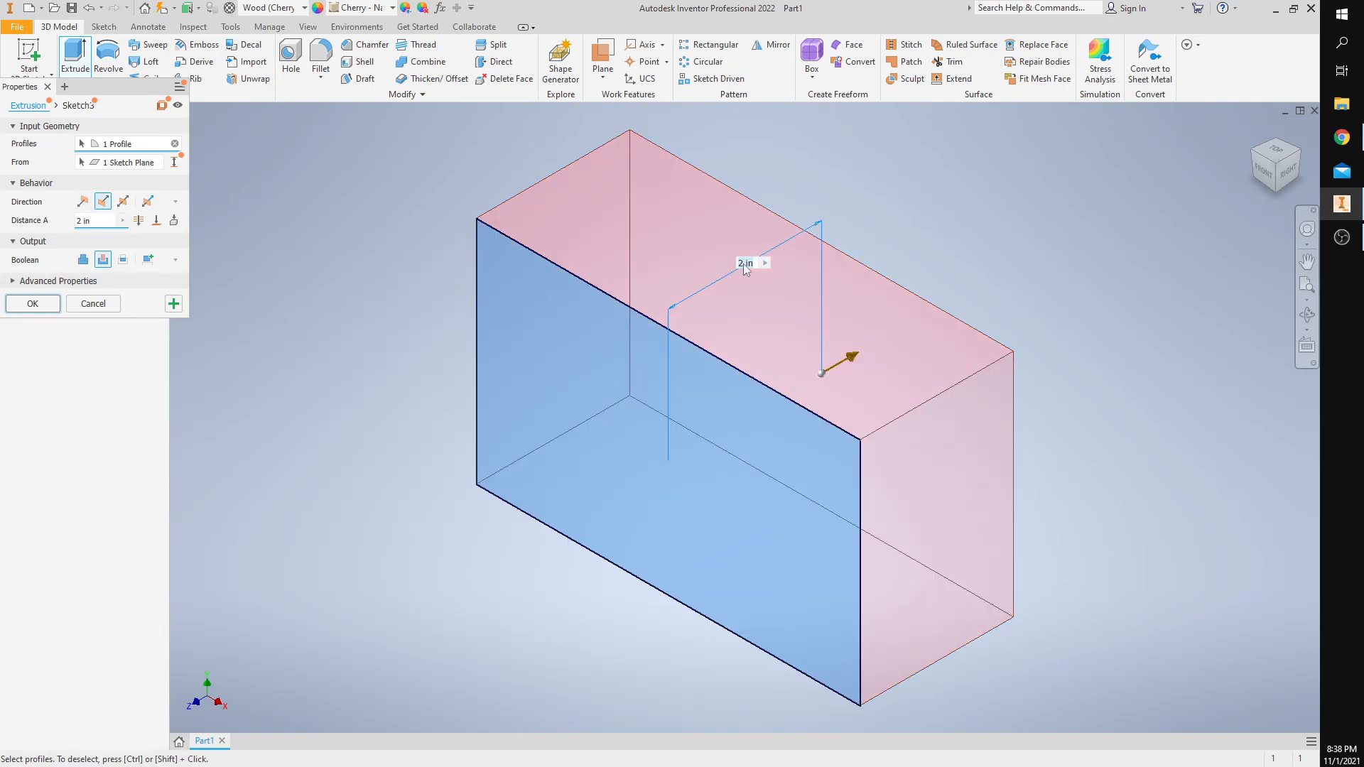
key("BackSpace")
type("1")
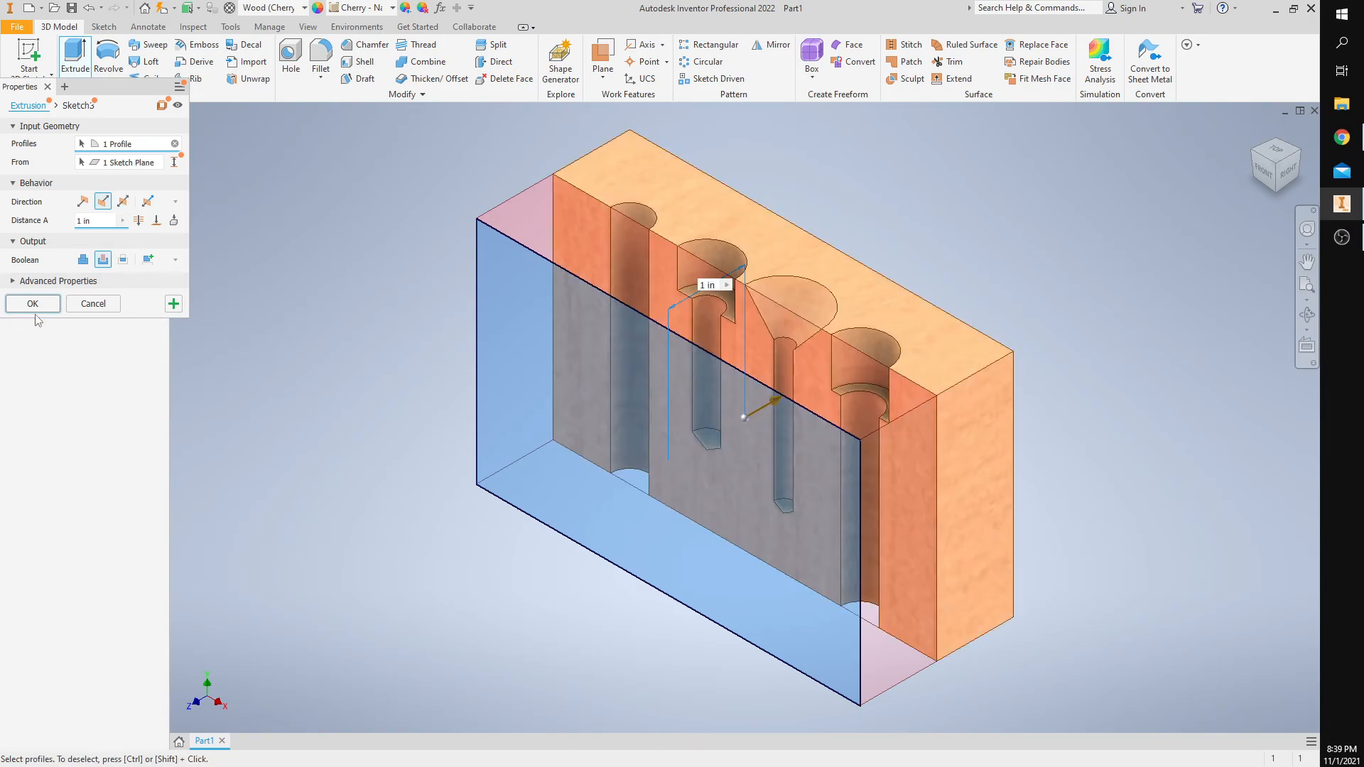
left_click(33, 304)
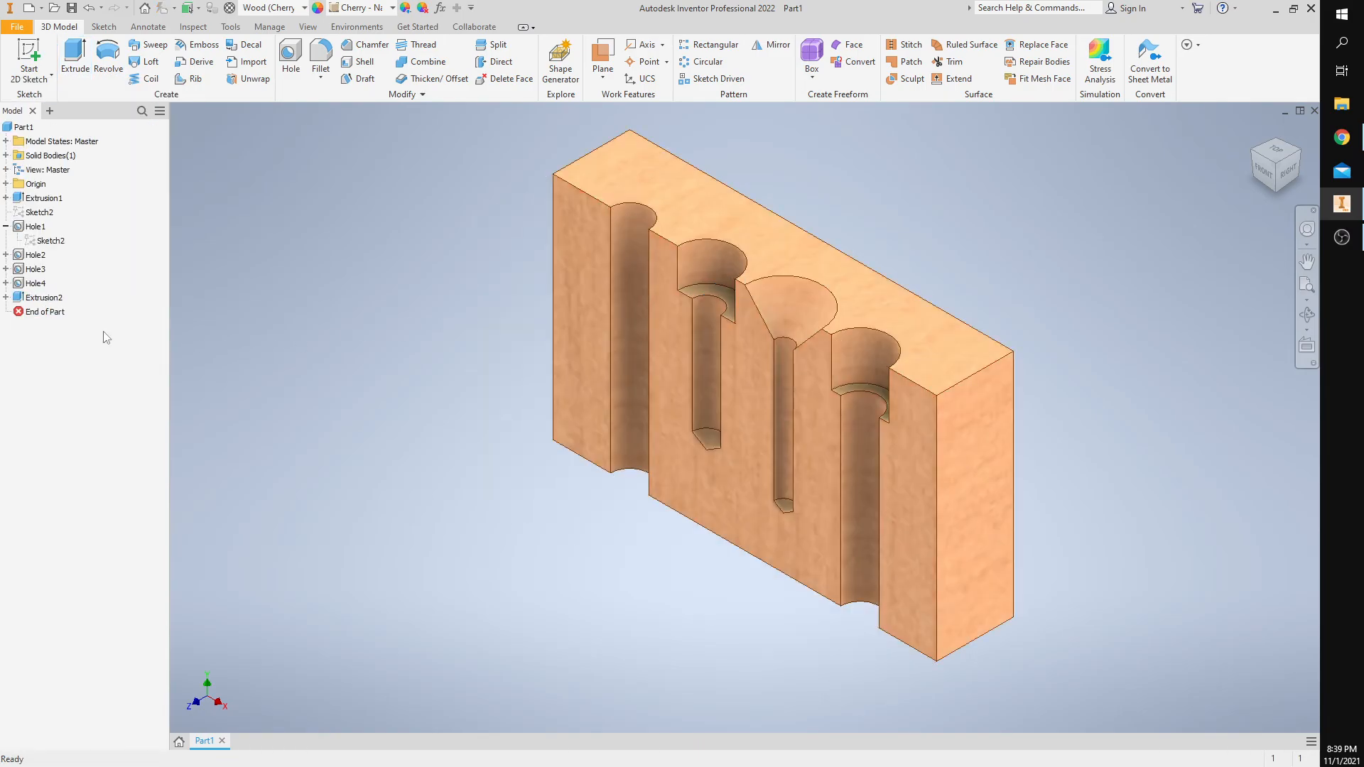
Step: Start a text sketch on the block's cut front face and draw a text box in the empty space beside the block
middle_click_drag(423, 329, 402, 359)
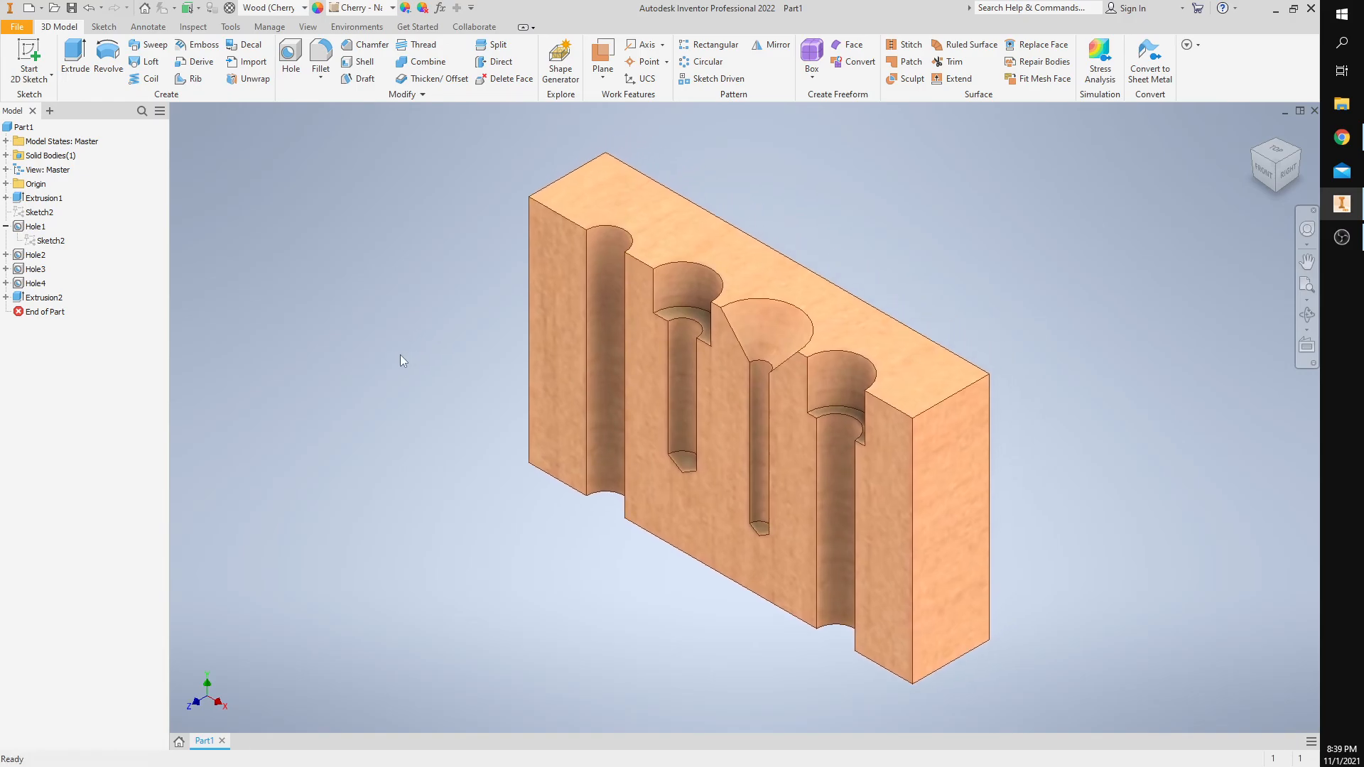
left_click(1264, 172)
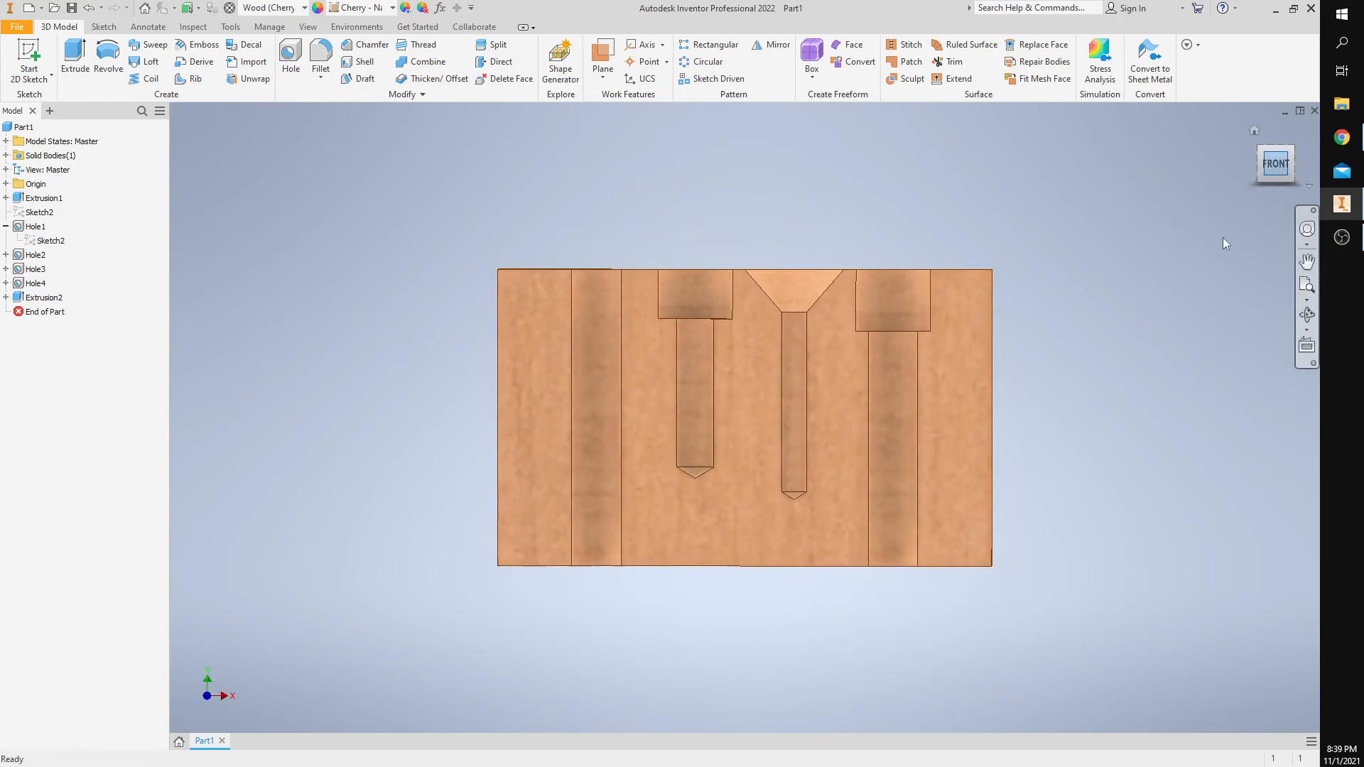
left_click(1254, 132)
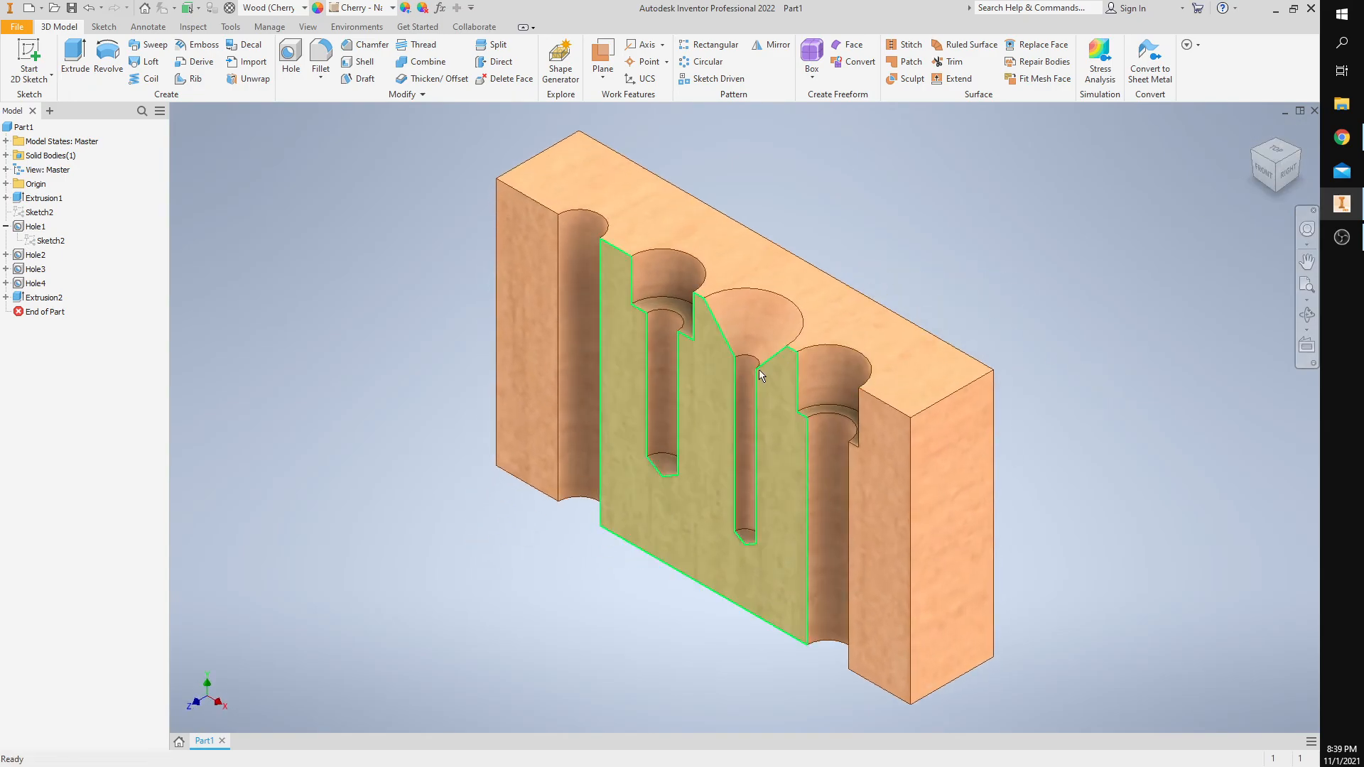
left_click(101, 26)
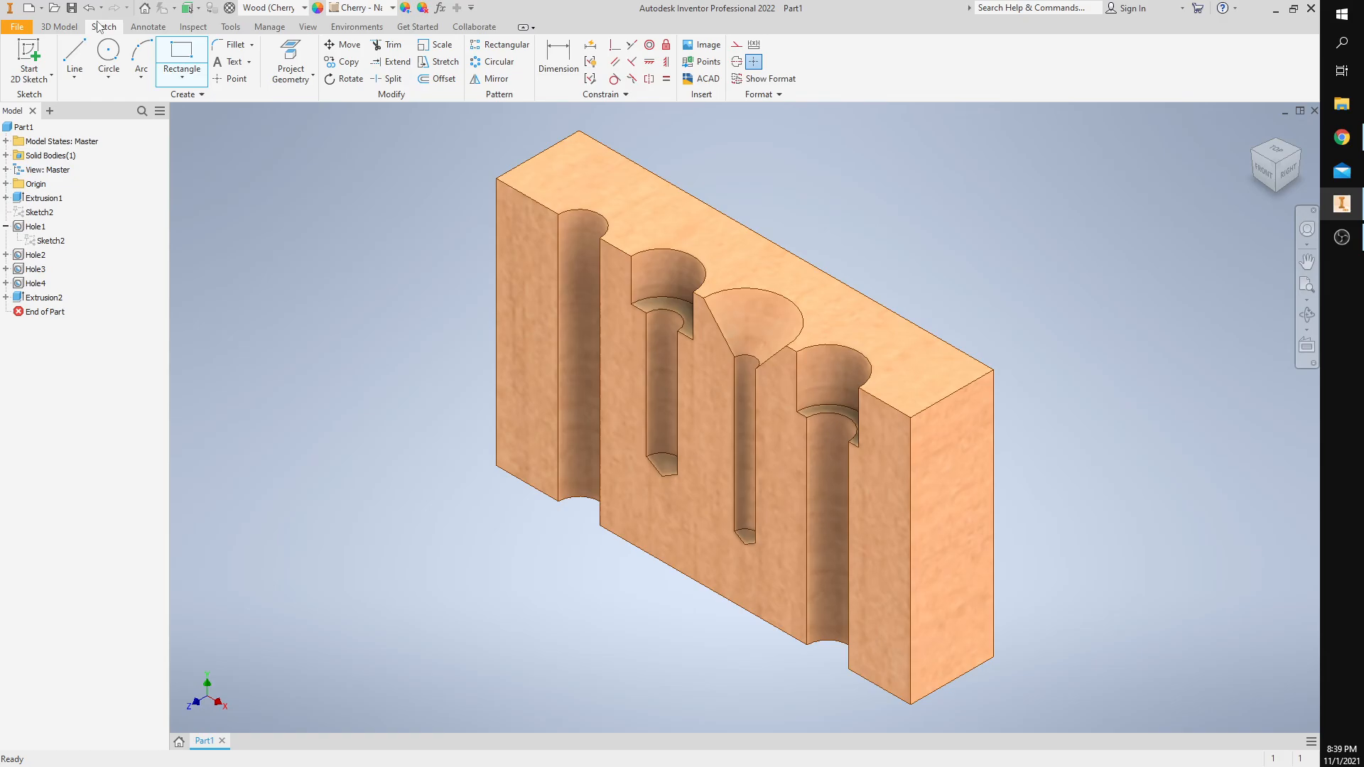
left_click(229, 61)
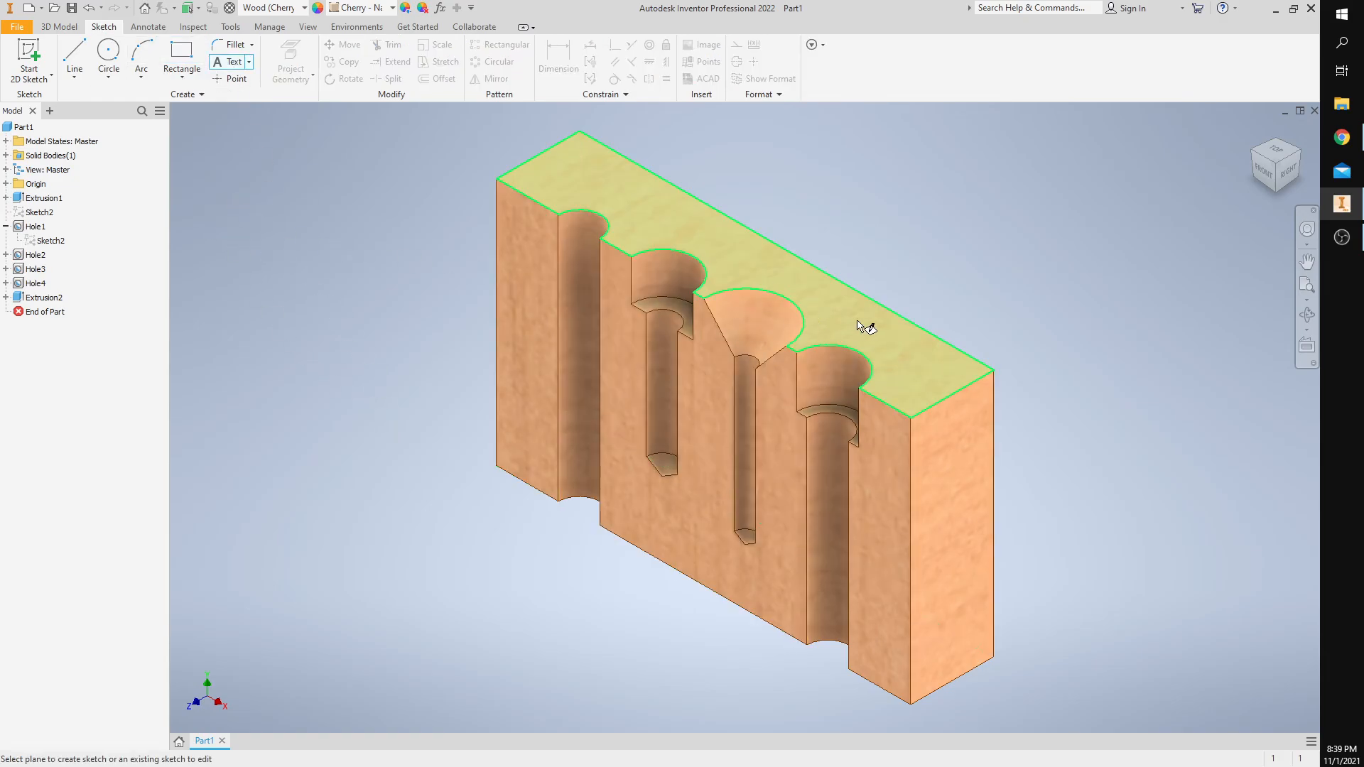
left_click(712, 557)
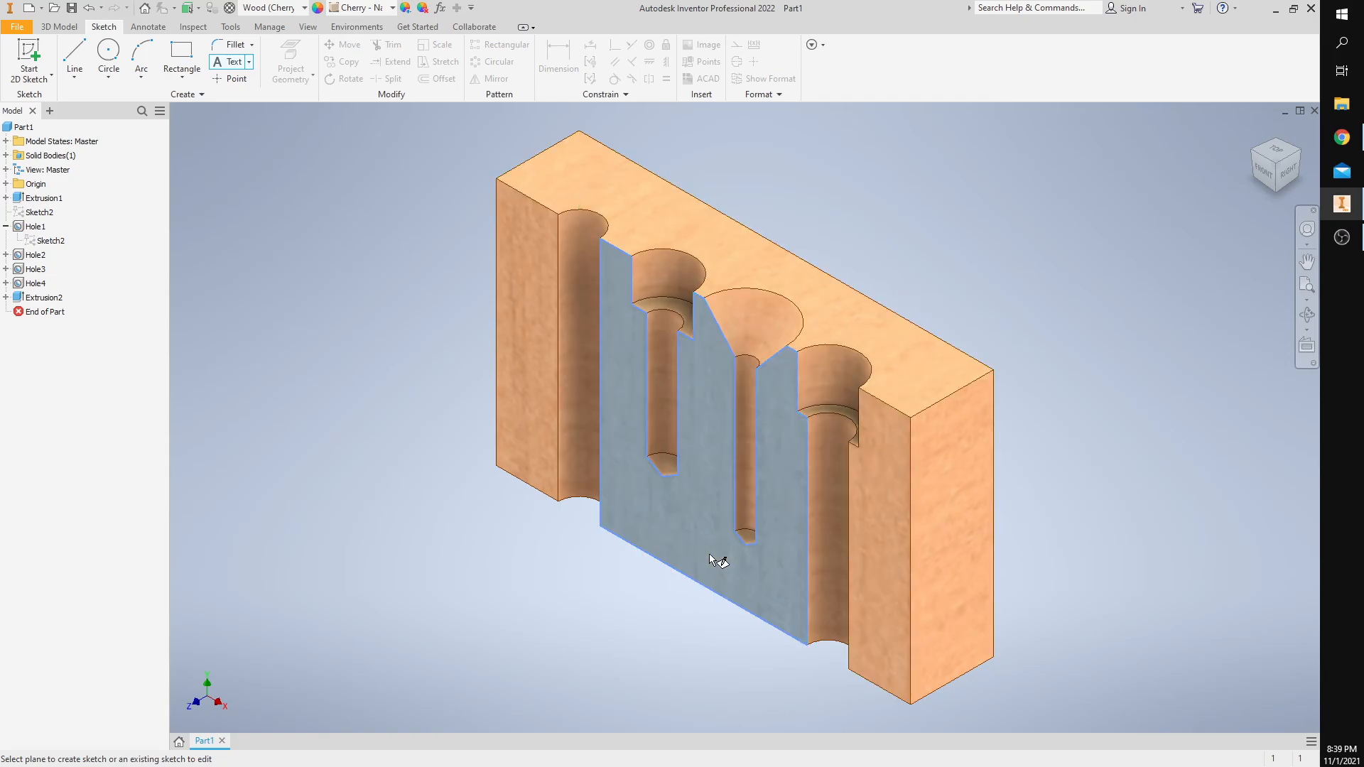
middle_click_drag(971, 605, 996, 628)
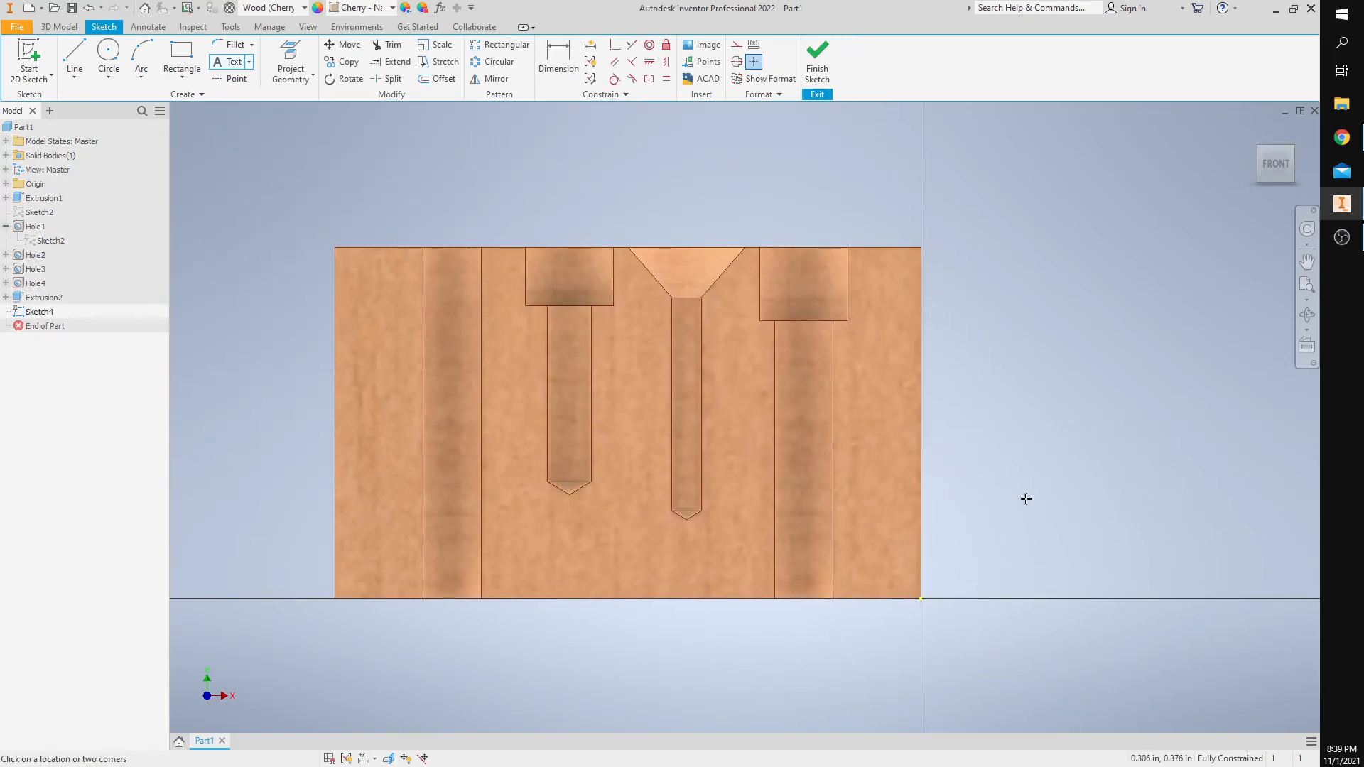
left_click_drag(957, 194, 1286, 568)
Step: Set the text height to 0.240 in and create the label "*add your name"
left_click(386, 240)
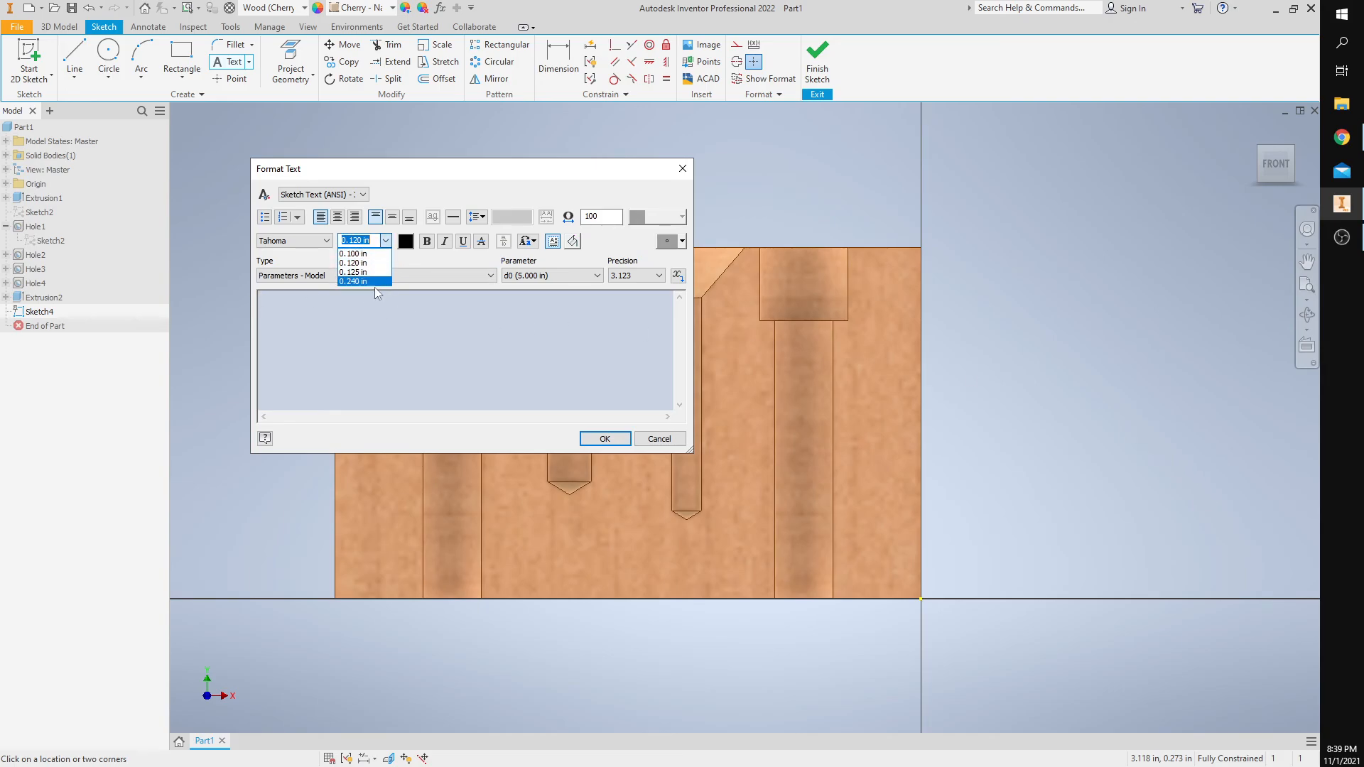
left_click(374, 287)
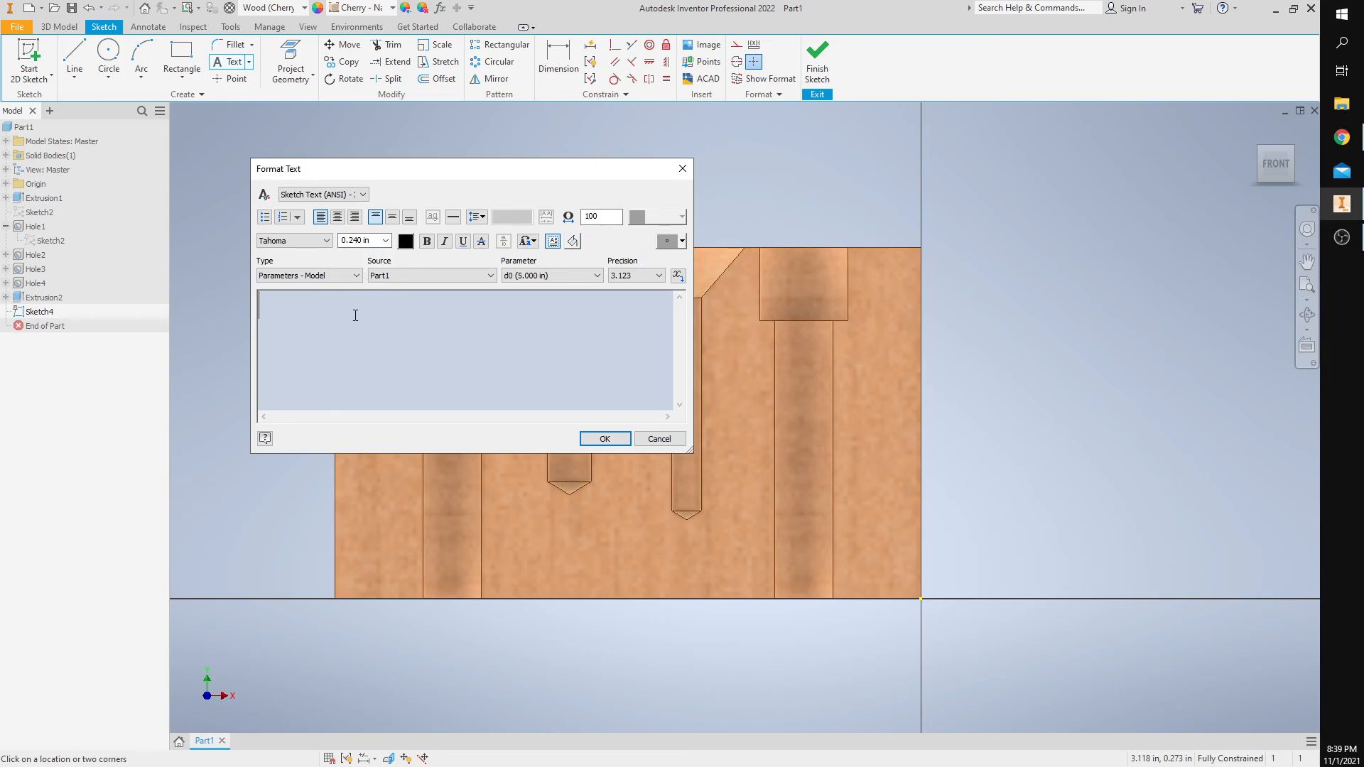
type("*add your name")
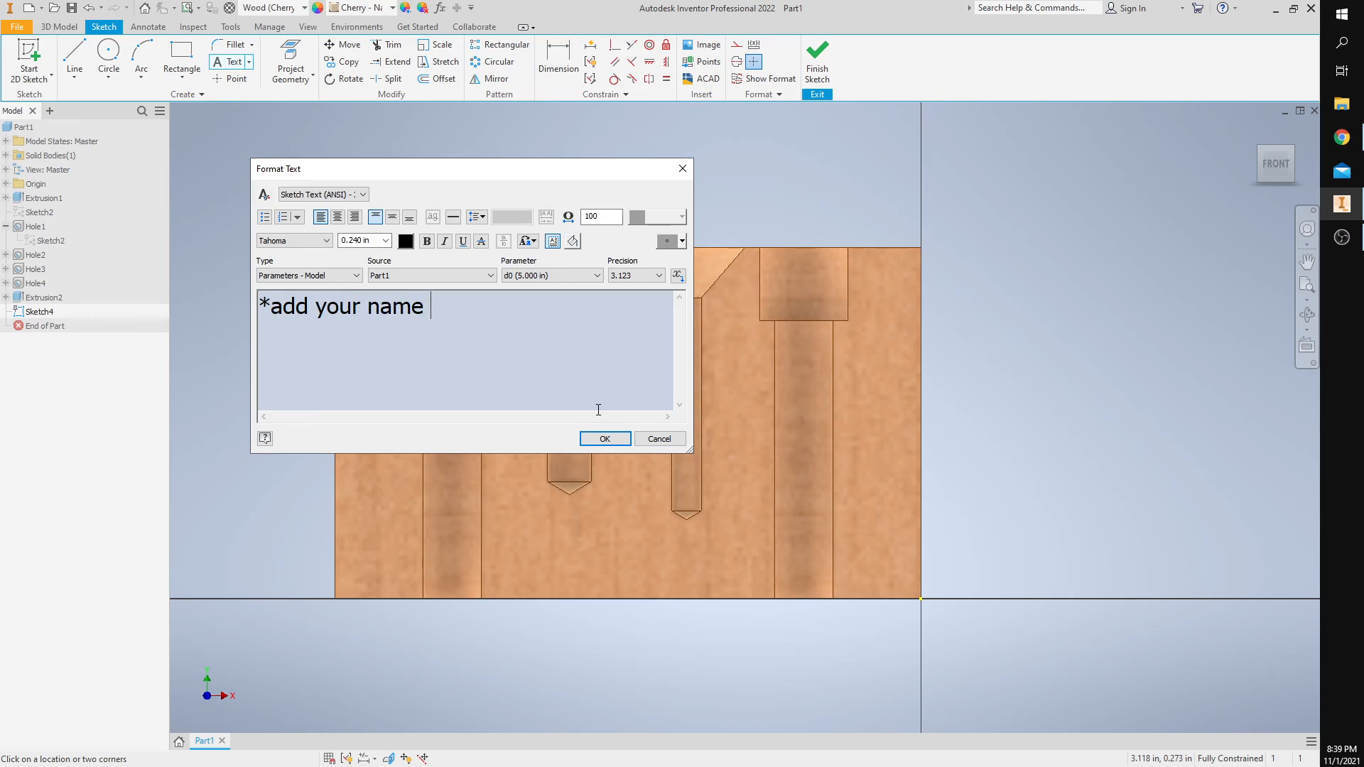
left_click(605, 439)
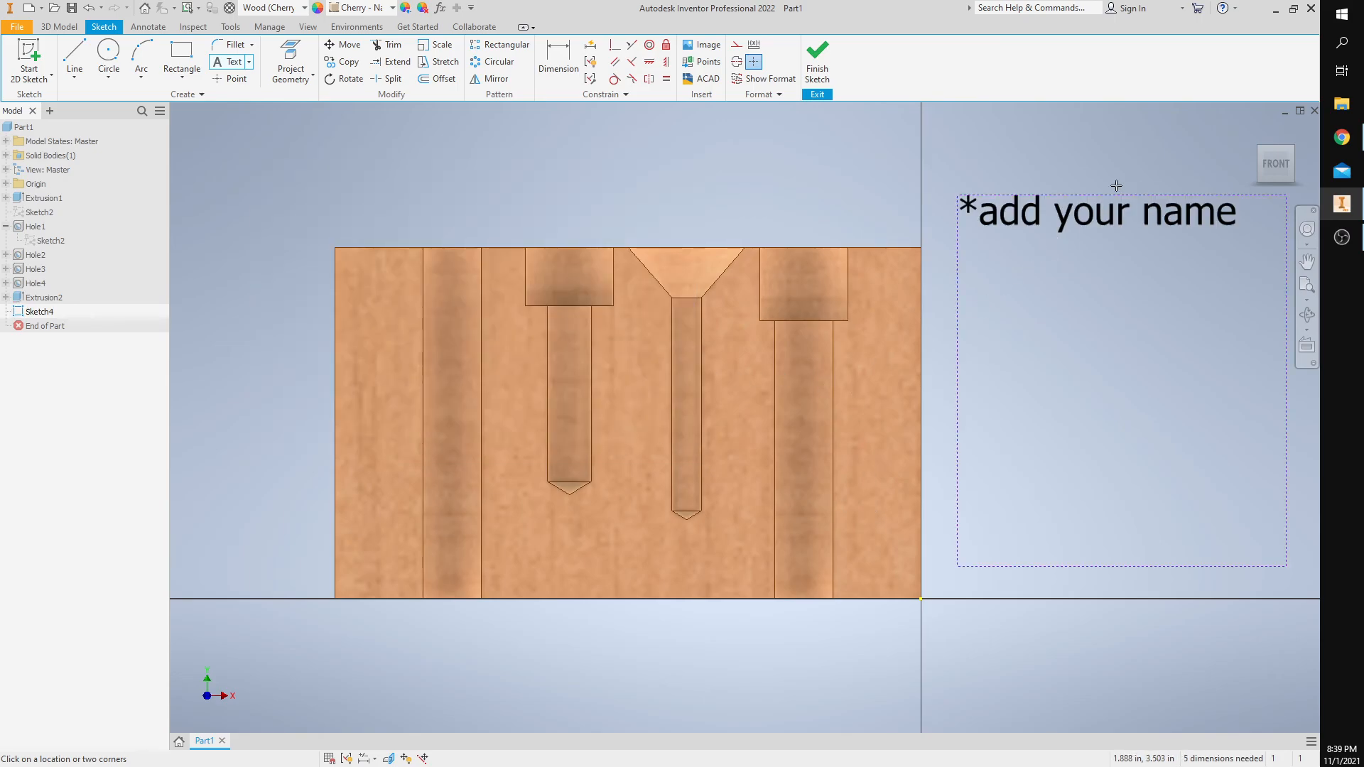
Step: Return to the home view, exit the sketch and save the part as 1.3.2drillblock.ipt in the workspace folder 3
left_click(1256, 126)
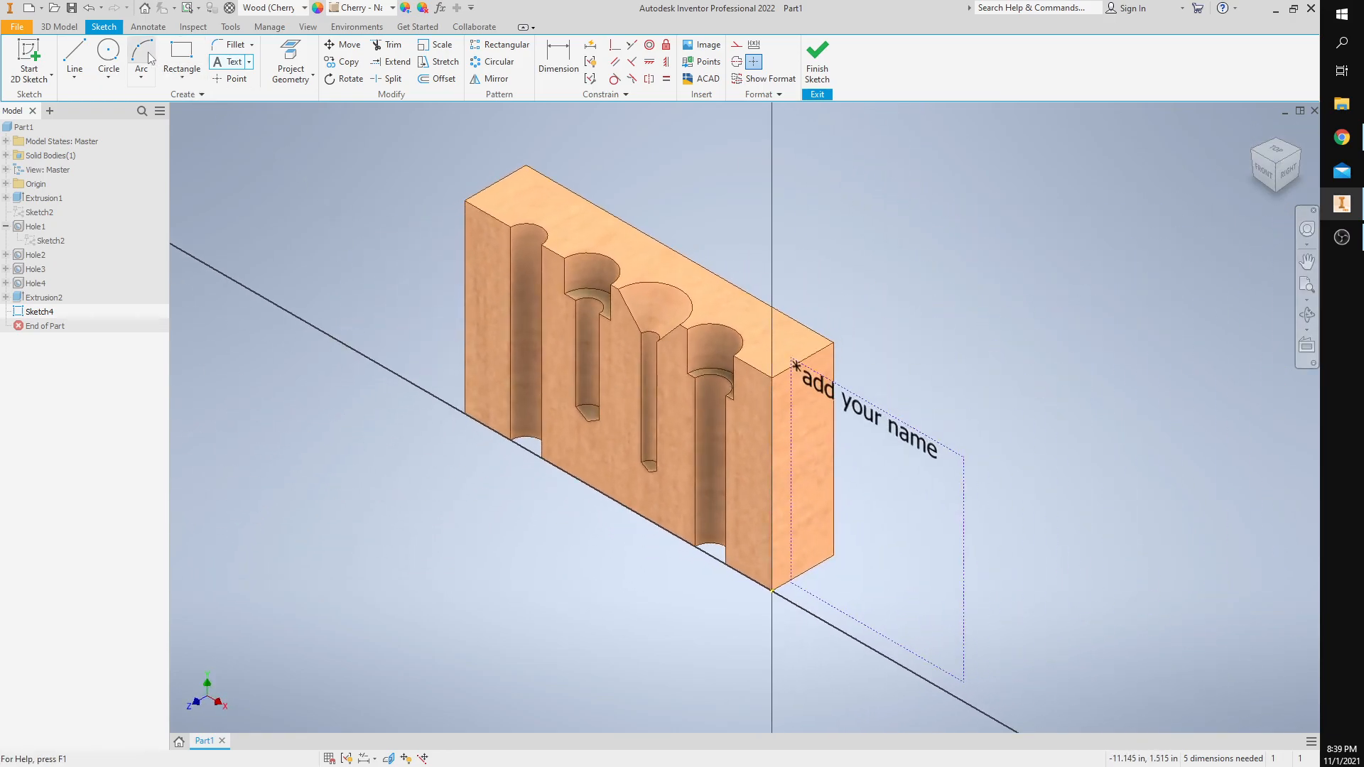
left_click(71, 9)
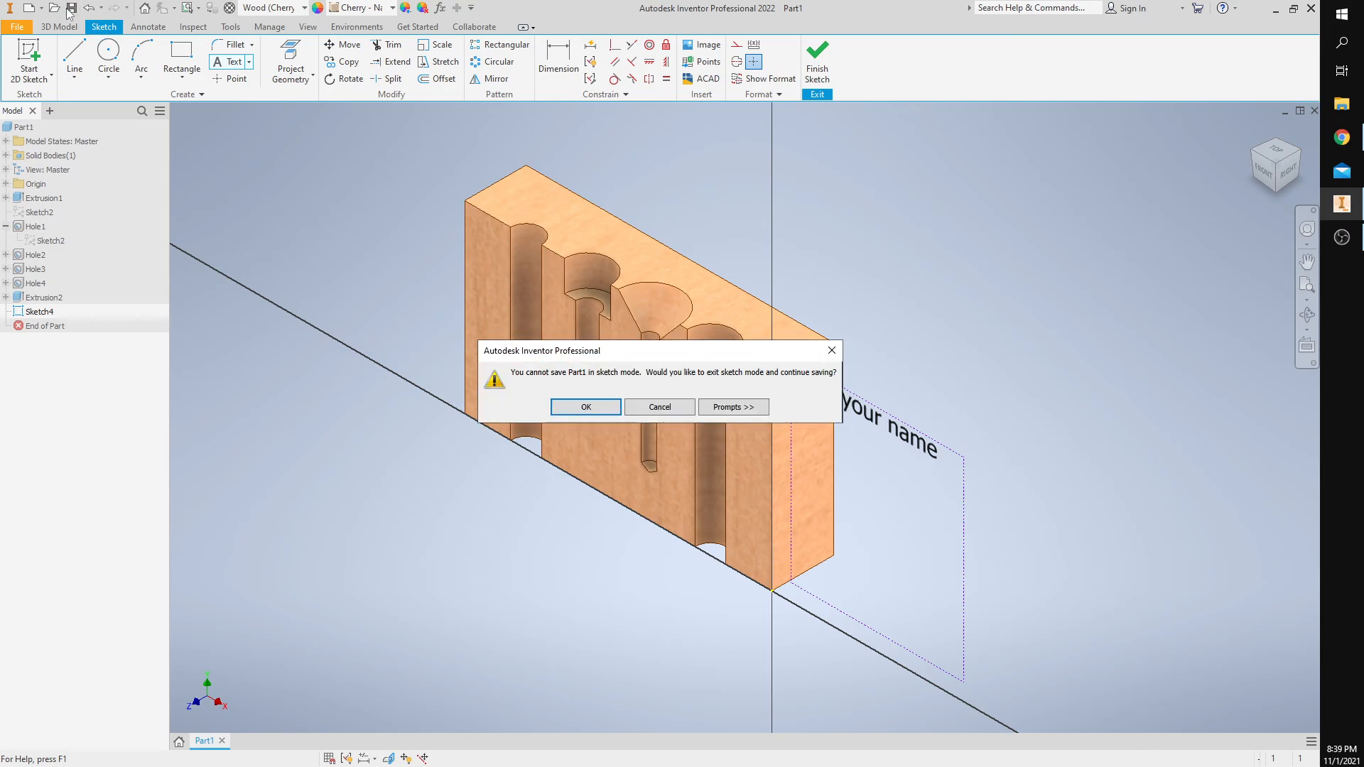
left_click(602, 411)
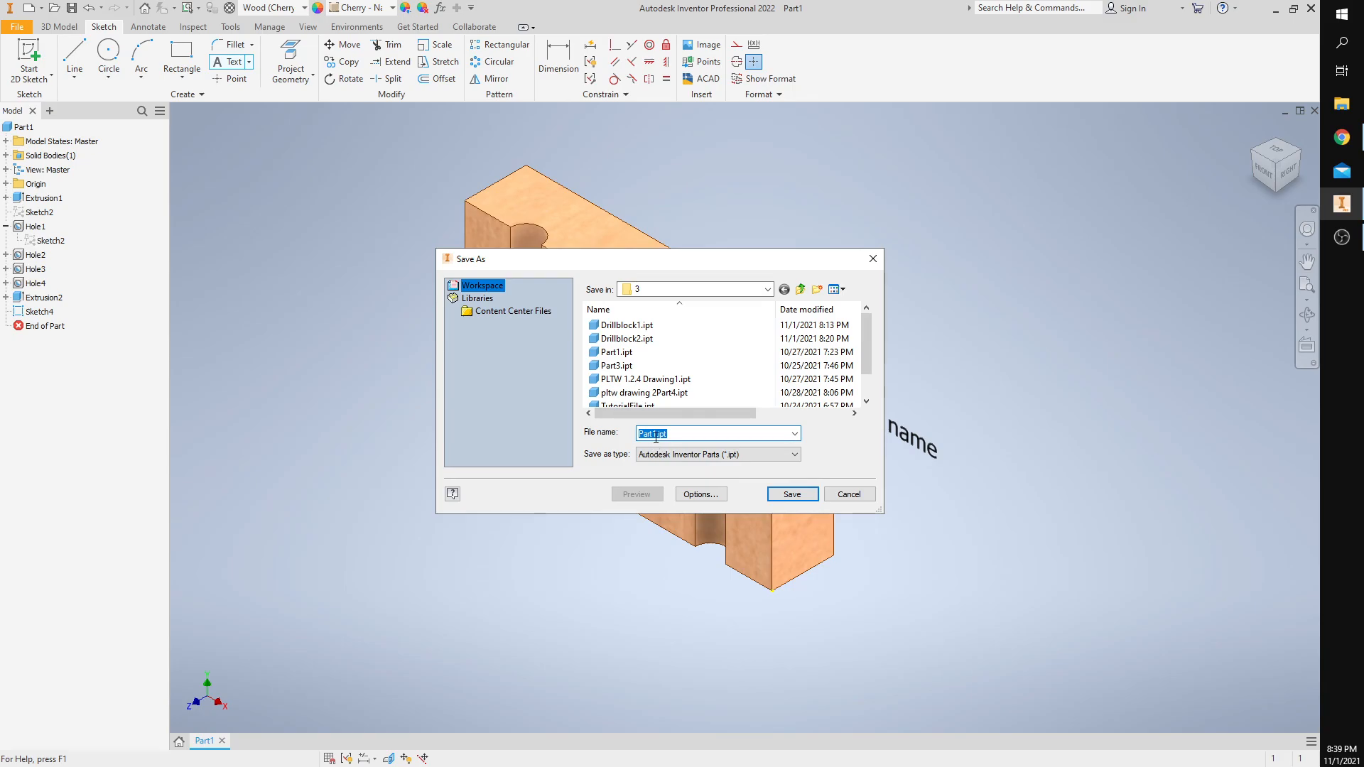
key("BackSpace")
key("BackSpace")
key("BackSpace")
key("BackSpace")
key("BackSpace")
type("1.3.2drillblock")
left_click(796, 495)
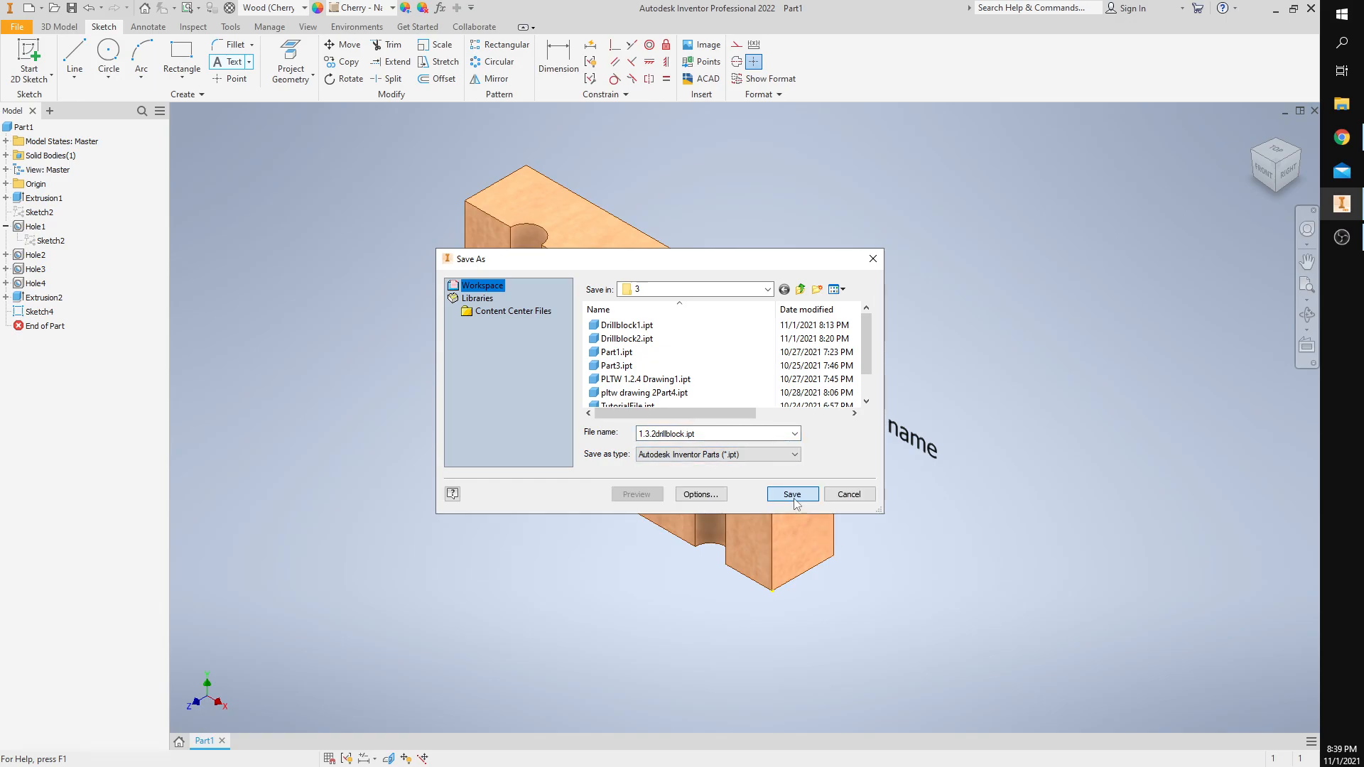